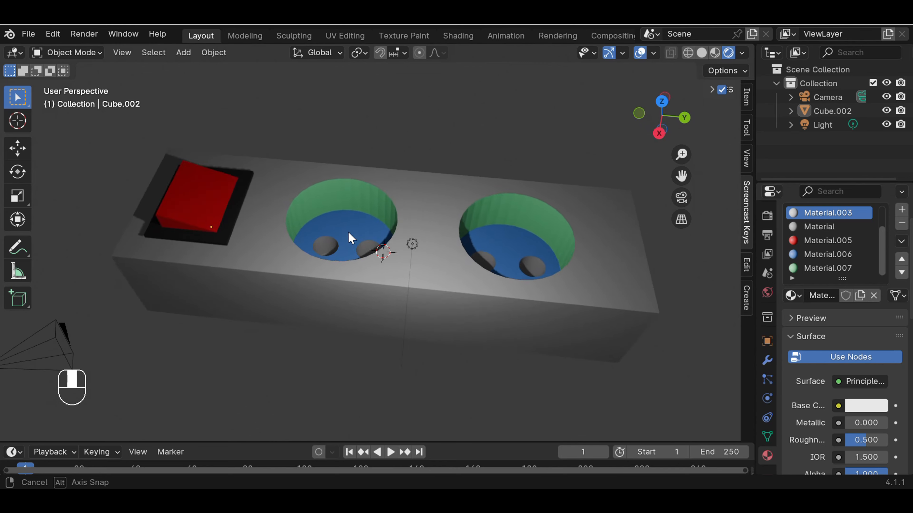
{"action": "middle_click_drag", "start_coordinate": [444, 187], "coordinate": [426, 255]}
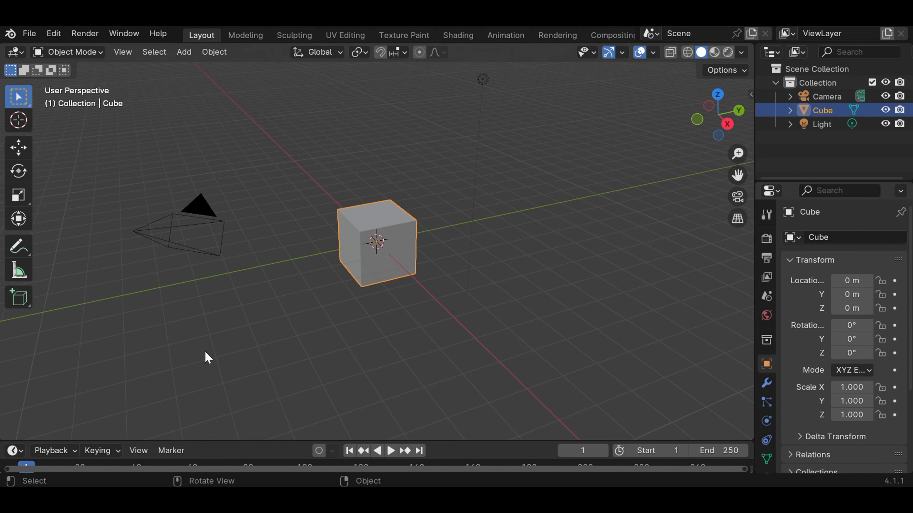
Step: Deselect the cube, enable the Screencast Keys overlay for the viewport, then collapse its settings and narrow the sidebar
{"action": "left_click", "coordinate": [198, 349]}
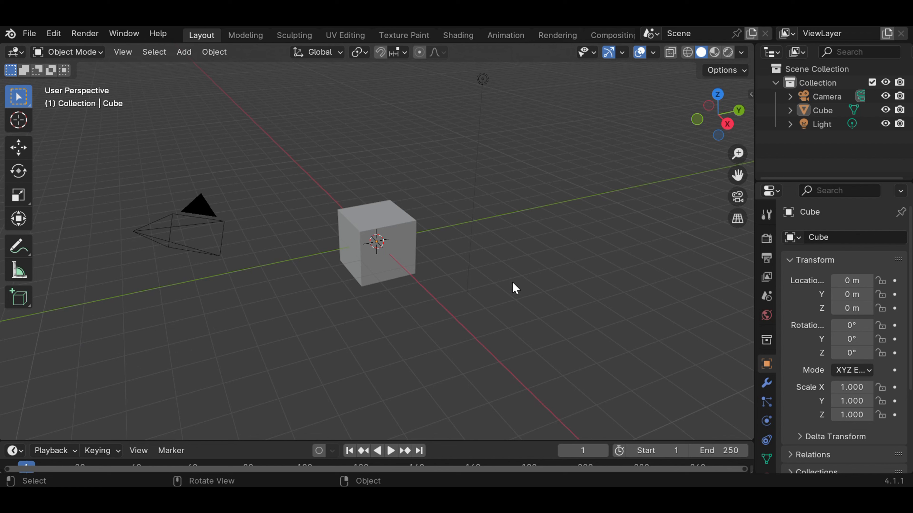
{"action": "key", "text": "n"}
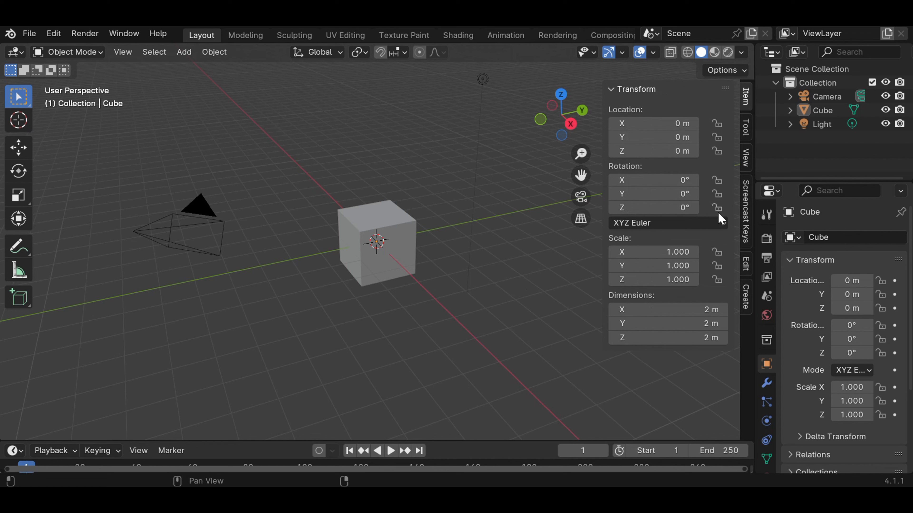
{"action": "left_click", "coordinate": [746, 217]}
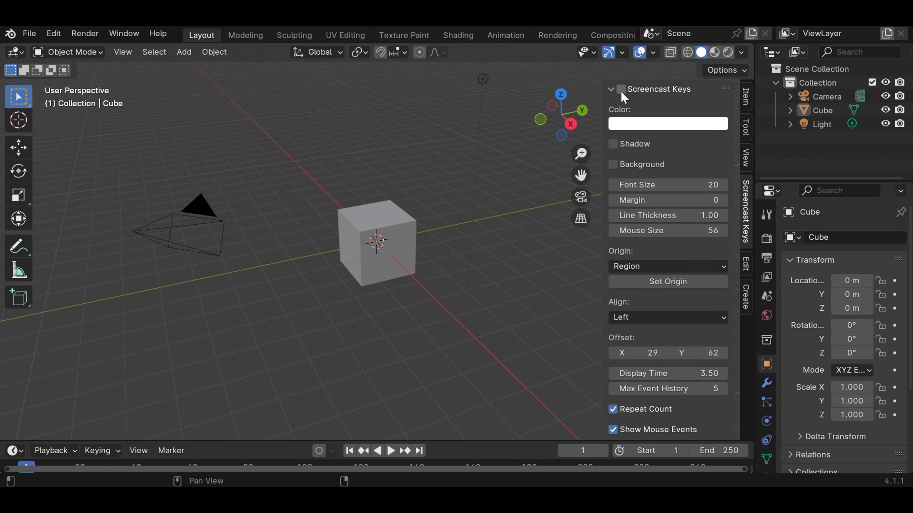
{"action": "left_click", "coordinate": [622, 93]}
{"action": "left_click", "coordinate": [610, 90]}
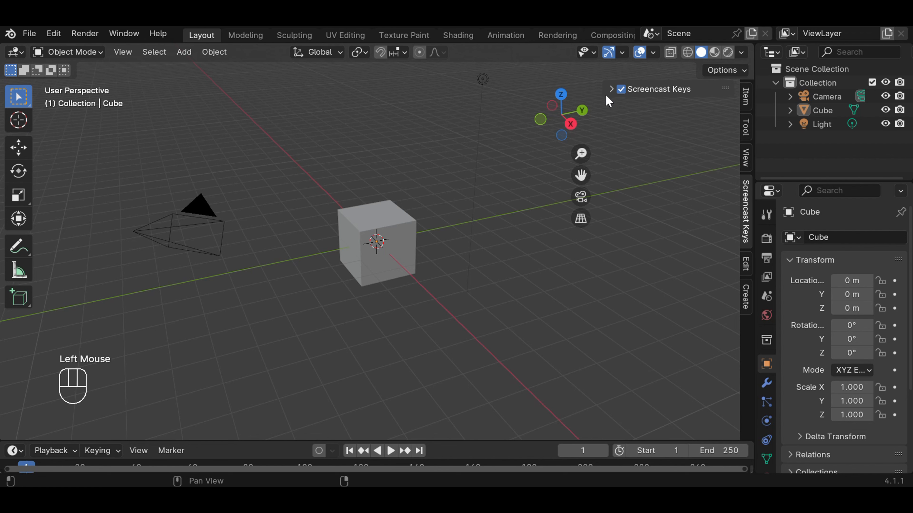
{"action": "left_click_drag", "start_coordinate": [604, 93], "coordinate": [703, 94]}
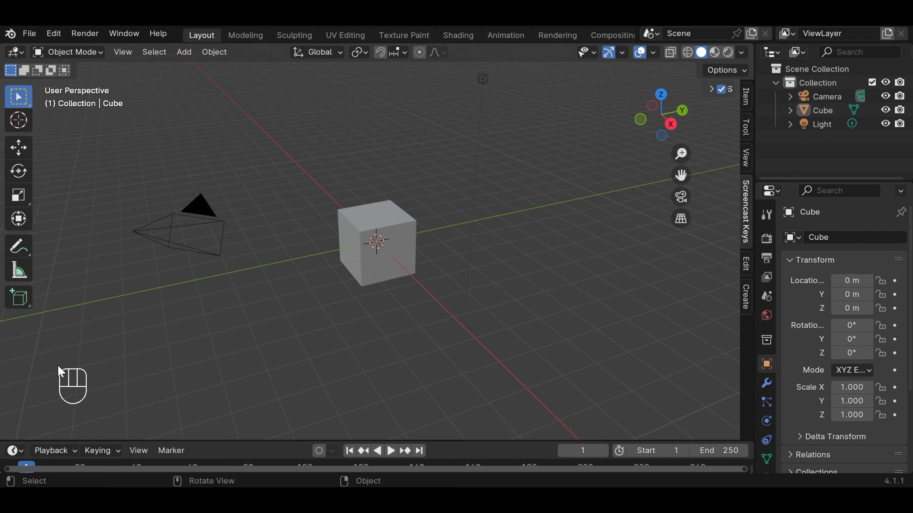
{"action": "left_click", "coordinate": [248, 371]}
{"action": "left_click", "coordinate": [245, 342]}
{"action": "middle_click", "coordinate": [298, 332]}
{"action": "scroll", "coordinate": [406, 337], "scroll_direction": "up", "scroll_amount": 1}
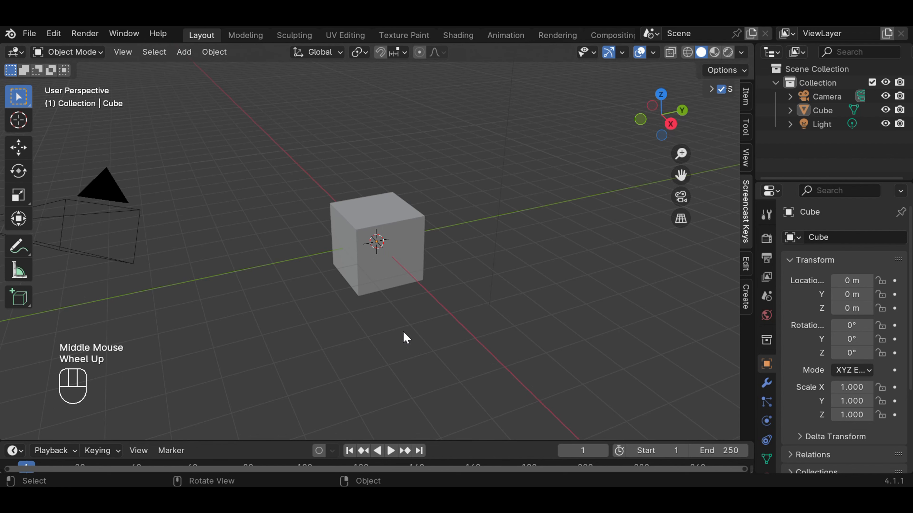
{"action": "right_click", "coordinate": [531, 302]}
{"action": "left_click", "coordinate": [628, 273]}
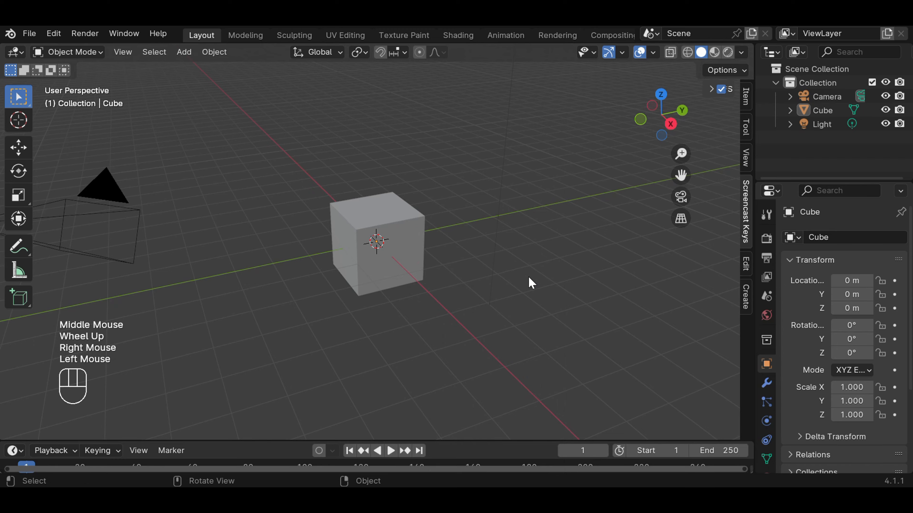
{"action": "scroll", "coordinate": [529, 282], "scroll_direction": "down", "scroll_amount": 3}
{"action": "scroll", "coordinate": [530, 283], "scroll_direction": "up", "scroll_amount": 3}
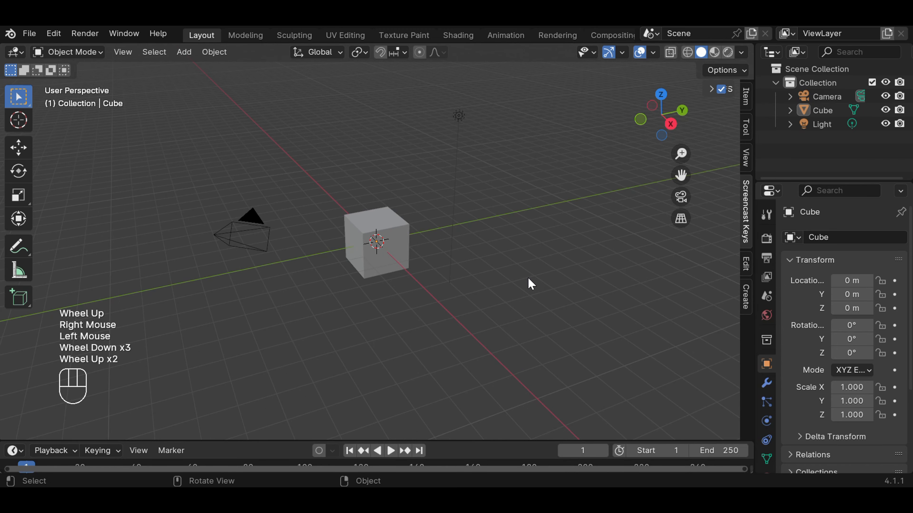
Step: Select the default cube at the centre of the scene
{"action": "left_click", "coordinate": [403, 236]}
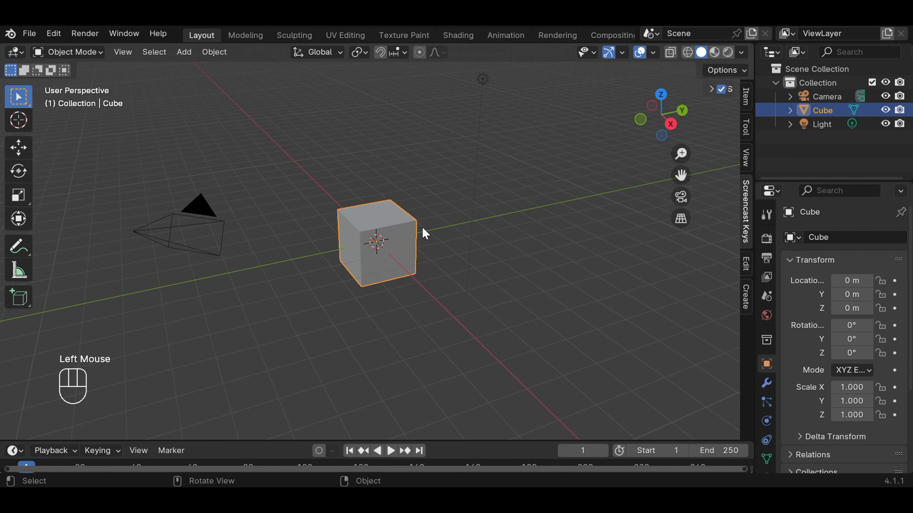
{"action": "scroll", "coordinate": [425, 230], "scroll_direction": "up", "scroll_amount": 2}
{"action": "scroll", "coordinate": [423, 227], "scroll_direction": "down", "scroll_amount": 2}
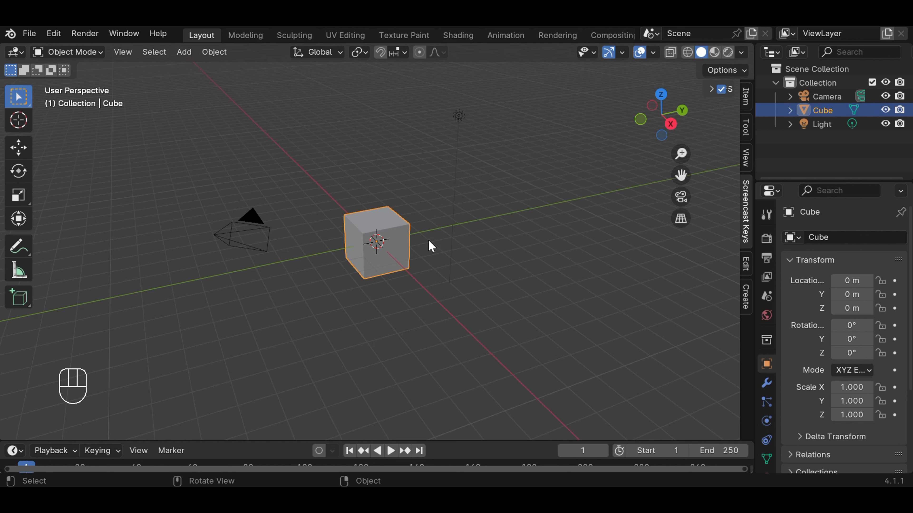
Step: Try scaling the cube by a factor of 5 along the Z axis, and undo that scaling
{"action": "key", "text": "s"}
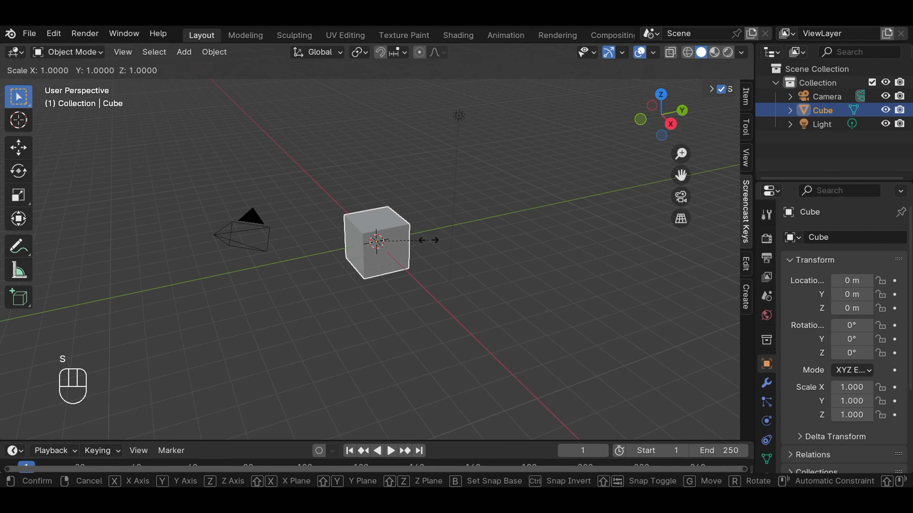
{"action": "key", "text": "s"}
{"action": "key", "text": "s"}
{"action": "key", "text": "s"}
{"action": "key", "text": "s"}
{"action": "key", "text": "s"}
{"action": "key", "text": "s"}
{"action": "key", "text": "s"}
{"action": "key", "text": "s"}
{"action": "key", "text": "s"}
{"action": "key", "text": "s"}
{"action": "key", "text": "s"}
{"action": "key", "text": "s"}
{"action": "key", "text": "s"}
{"action": "key", "text": "s"}
{"action": "key", "text": "s"}
{"action": "key", "text": "s"}
{"action": "key", "text": "s"}
{"action": "key", "text": "s"}
{"action": "key", "text": "s"}
{"action": "key", "text": "s"}
{"action": "key", "text": "s"}
{"action": "key", "text": "s"}
{"action": "key", "text": "s"}
{"action": "key", "text": "s"}
{"action": "key", "text": "s"}
{"action": "key", "text": "s"}
{"action": "key", "text": "s"}
{"action": "key", "text": "s"}
{"action": "key", "text": "z"}
{"action": "key", "text": "KP_5"}
{"action": "key", "text": "z"}
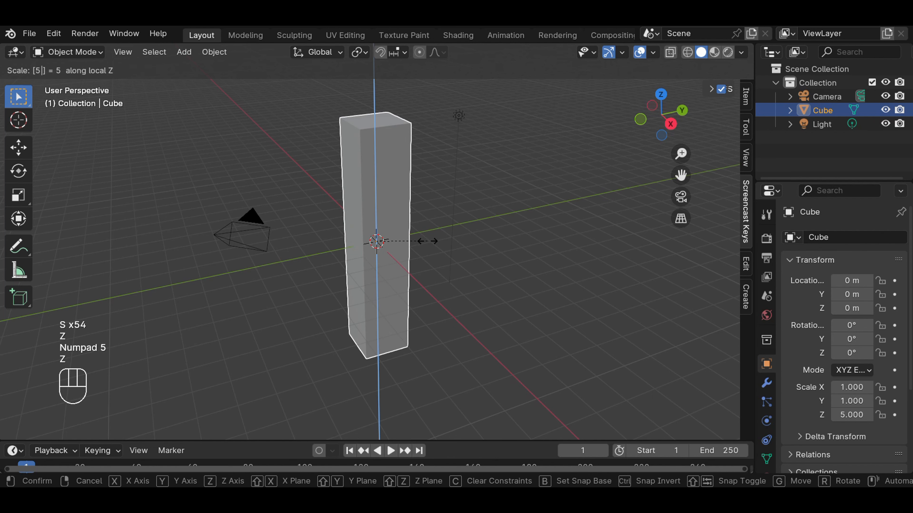
{"action": "left_click", "coordinate": [427, 241]}
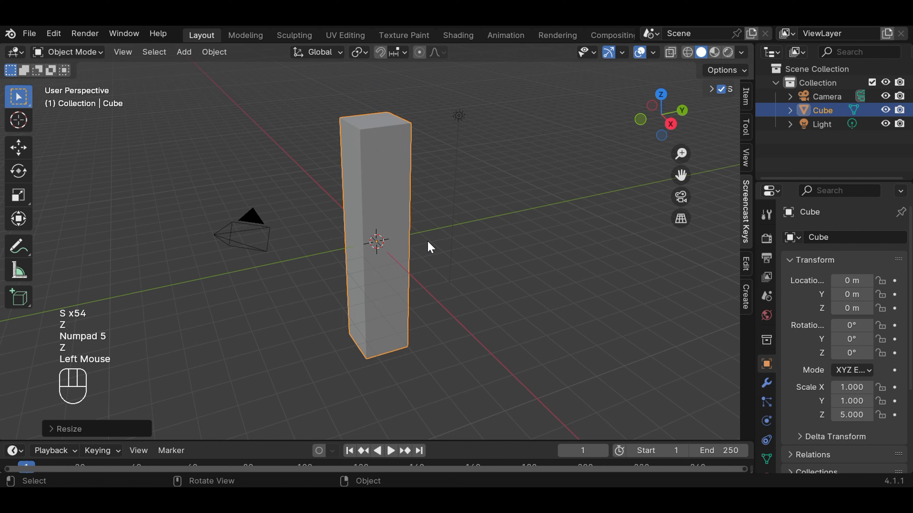
{"action": "key", "text": "ctrl+z"}
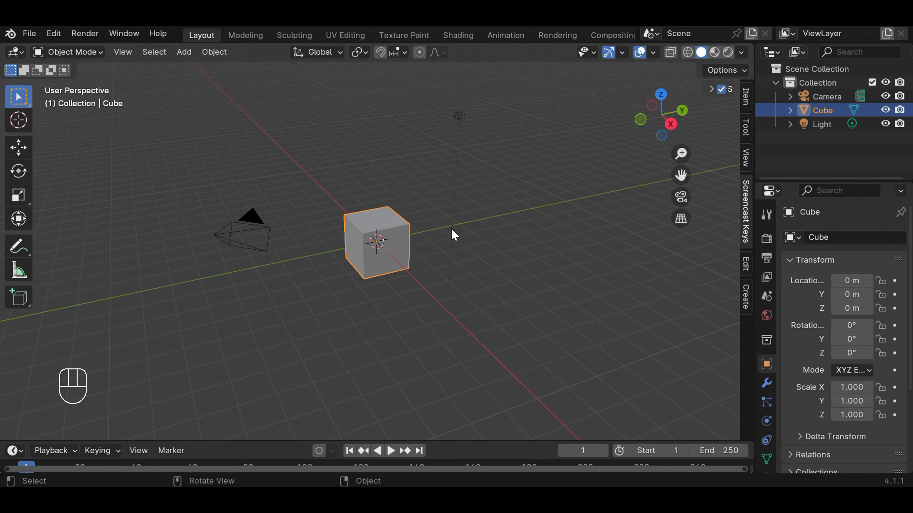
Step: Stretch the cube along the global Y axis by a factor of about 3.26 to form a long block
{"action": "key", "text": "s"}
{"action": "key", "text": "s"}
{"action": "key", "text": "s"}
{"action": "key", "text": "s"}
{"action": "key", "text": "s"}
{"action": "key", "text": "s"}
{"action": "key", "text": "s"}
{"action": "key", "text": "s"}
{"action": "key", "text": "s"}
{"action": "key", "text": "s"}
{"action": "key", "text": "s"}
{"action": "key", "text": "s"}
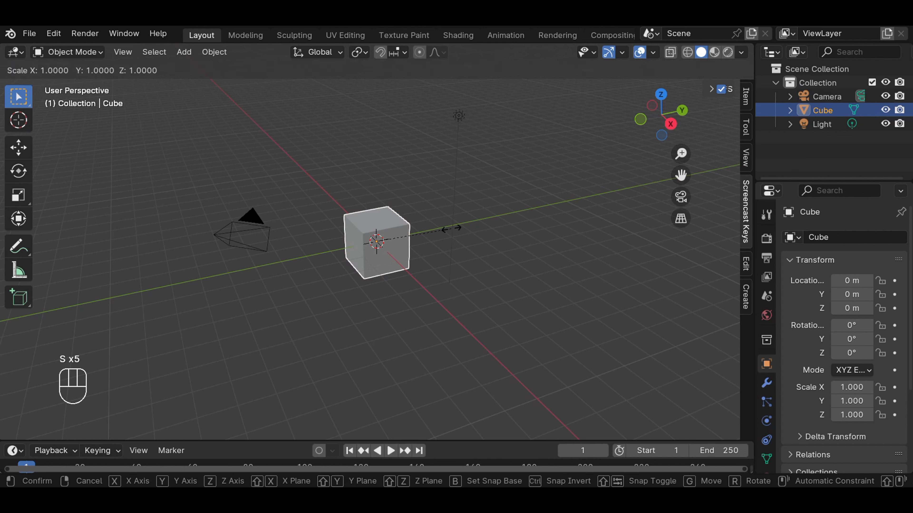
{"action": "key", "text": "s"}
{"action": "key", "text": "s"}
{"action": "key", "text": "s"}
{"action": "key", "text": "s"}
{"action": "key", "text": "y"}
{"action": "key", "text": "y"}
{"action": "key", "text": "y"}
{"action": "key", "text": "y"}
{"action": "key", "text": "y"}
{"action": "key", "text": "y"}
{"action": "key", "text": "y"}
{"action": "key", "text": "y"}
{"action": "key", "text": "y"}
{"action": "key", "text": "y"}
{"action": "key", "text": "y"}
{"action": "key", "text": "y"}
{"action": "key", "text": "y"}
{"action": "key", "text": "y"}
{"action": "key", "text": "y"}
{"action": "key", "text": "y"}
{"action": "key", "text": "y"}
{"action": "key", "text": "y"}
{"action": "key", "text": "y"}
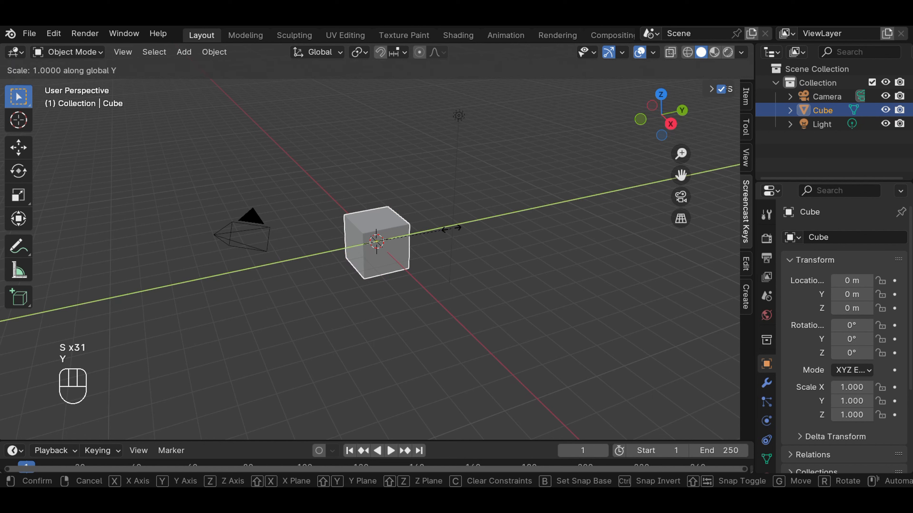
{"action": "key", "text": "y"}
{"action": "key", "text": "y"}
{"action": "key", "text": "y"}
{"action": "key", "text": "y"}
{"action": "key", "text": "y"}
{"action": "key", "text": "y"}
{"action": "key", "text": "y"}
{"action": "key", "text": "y"}
{"action": "key", "text": "y"}
{"action": "key", "text": "y"}
{"action": "key", "text": "y"}
{"action": "key", "text": "y"}
{"action": "key", "text": "y"}
{"action": "key", "text": "y"}
{"action": "key", "text": "y"}
{"action": "key", "text": "y"}
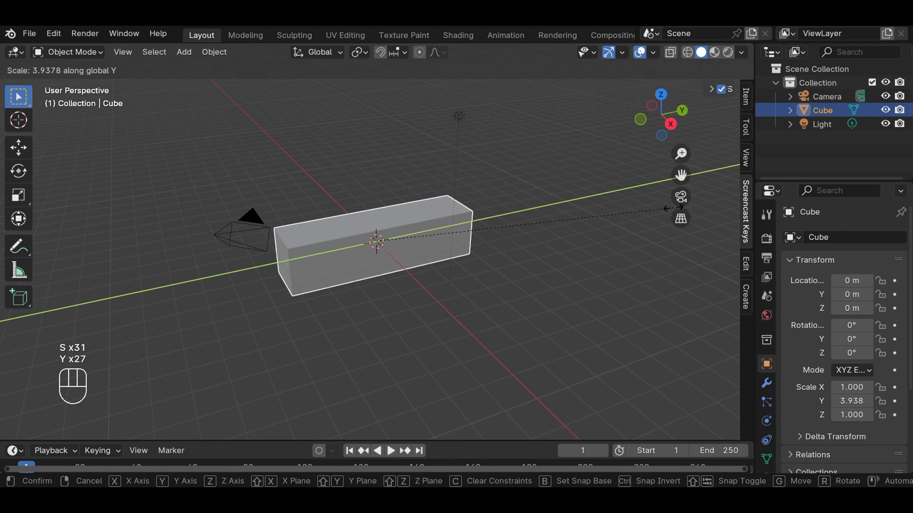
{"action": "left_click", "coordinate": [622, 216]}
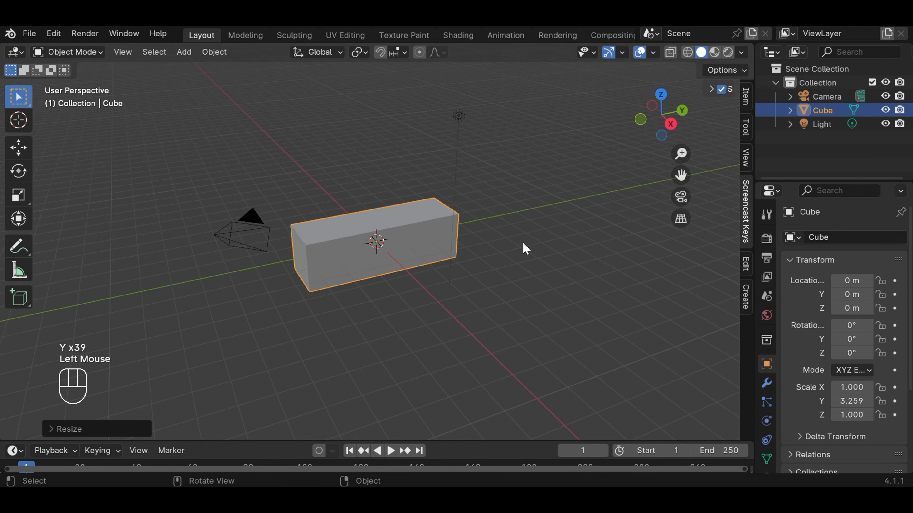
Step: Enlarge the block uniformly on all axes by a factor of about 2.25
{"action": "scroll", "coordinate": [449, 248], "scroll_direction": "down", "scroll_amount": 2}
{"action": "middle_click_drag", "start_coordinate": [450, 248], "coordinate": [454, 274]}
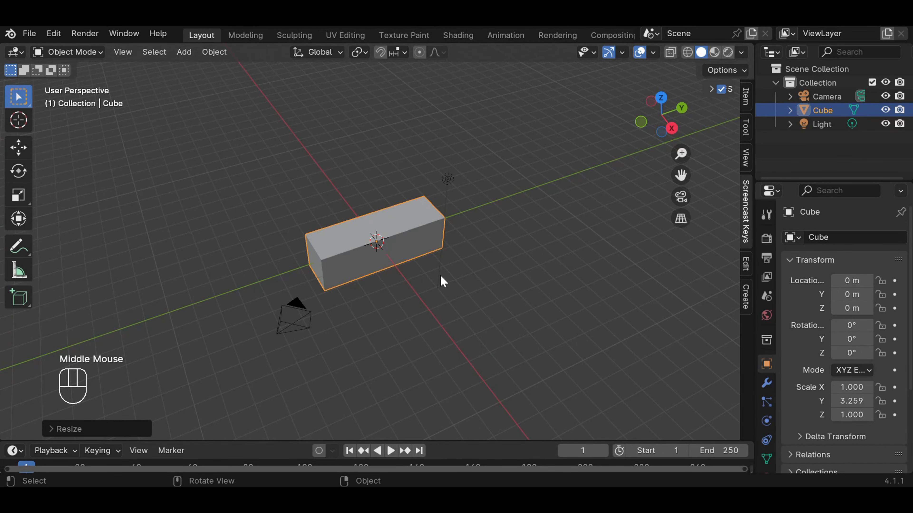
{"action": "key", "text": "s"}
{"action": "key", "text": "s"}
{"action": "key", "text": "s"}
{"action": "key", "text": "s"}
{"action": "key", "text": "s"}
{"action": "key", "text": "s"}
{"action": "key", "text": "s"}
{"action": "key", "text": "s"}
{"action": "key", "text": "s"}
{"action": "key", "text": "s"}
{"action": "key", "text": "s"}
{"action": "key", "text": "s"}
{"action": "key", "text": "s"}
{"action": "key", "text": "s"}
{"action": "left_click", "coordinate": [514, 273]}
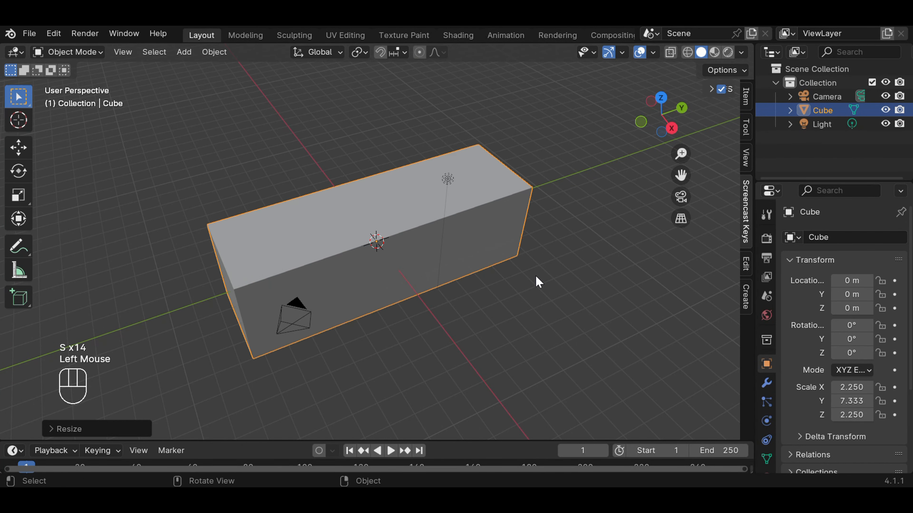
Step: In front view, enlarge the block uniformly to scales of about 2.46 in X and Z and 8.01 in Y, and deselect it
{"action": "scroll", "coordinate": [514, 272], "scroll_direction": "down", "scroll_amount": 3}
{"action": "scroll", "coordinate": [514, 272], "scroll_direction": "up", "scroll_amount": 2}
{"action": "scroll", "coordinate": [514, 272], "scroll_direction": "up", "scroll_amount": 2}
{"action": "scroll", "coordinate": [514, 273], "scroll_direction": "down", "scroll_amount": 2}
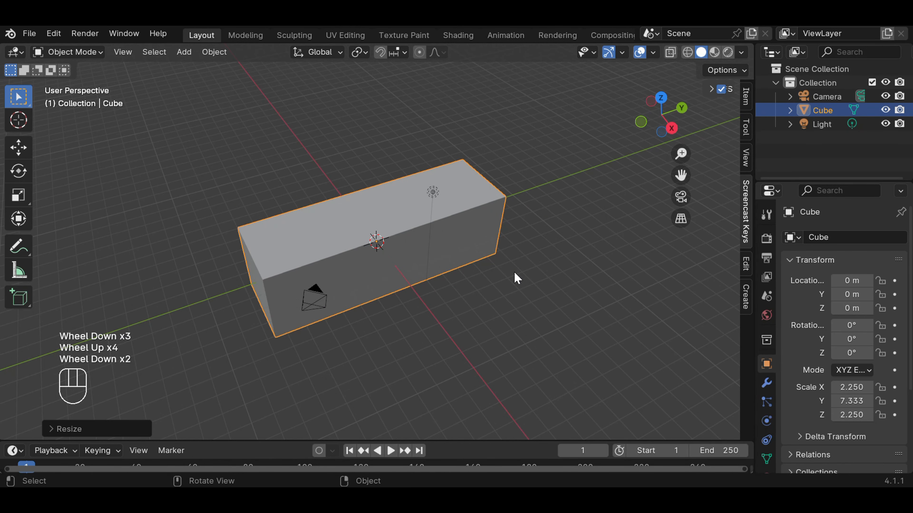
{"action": "key", "text": "KP_1"}
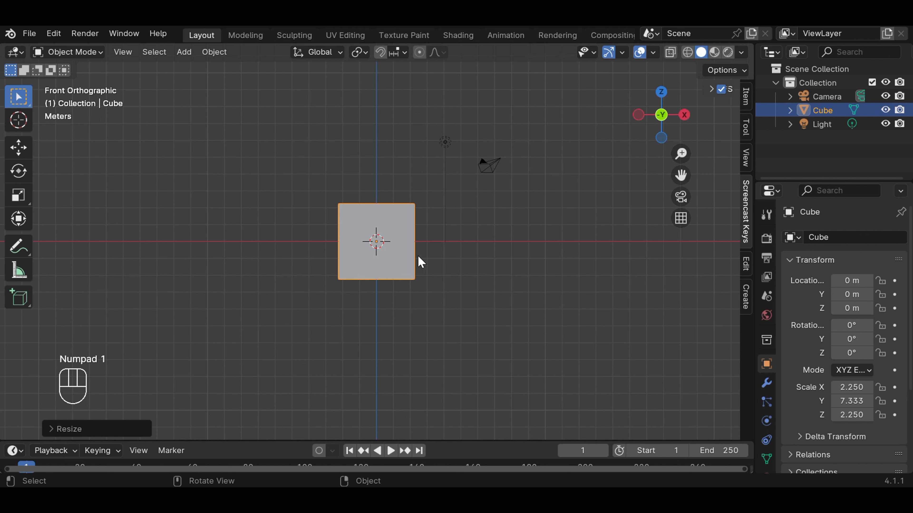
{"action": "key", "text": "s"}
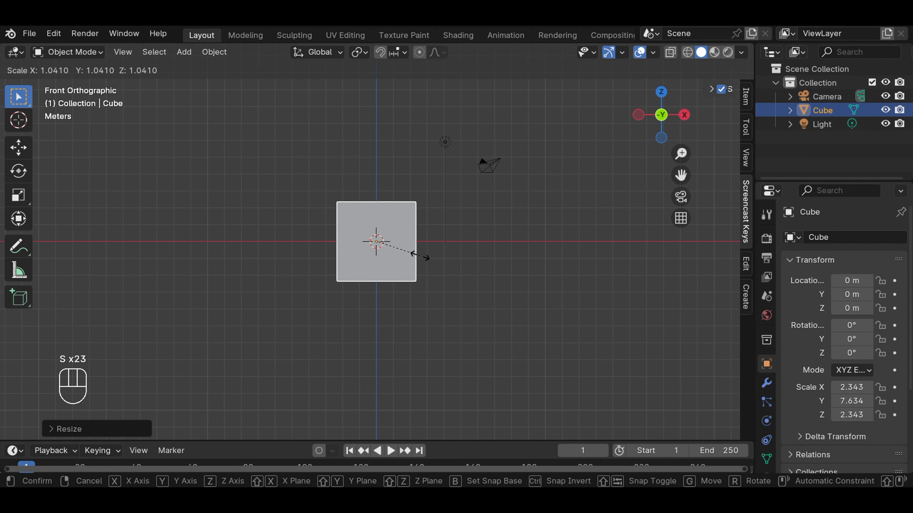
{"action": "left_click", "coordinate": [423, 256]}
{"action": "left_click", "coordinate": [528, 223]}
Step: Review the preset viewpoint options and look at the block from the front, from the top and in perspective
{"action": "middle_click_drag", "start_coordinate": [530, 222], "coordinate": [428, 261]}
{"action": "scroll", "coordinate": [427, 262], "scroll_direction": "down", "scroll_amount": 3}
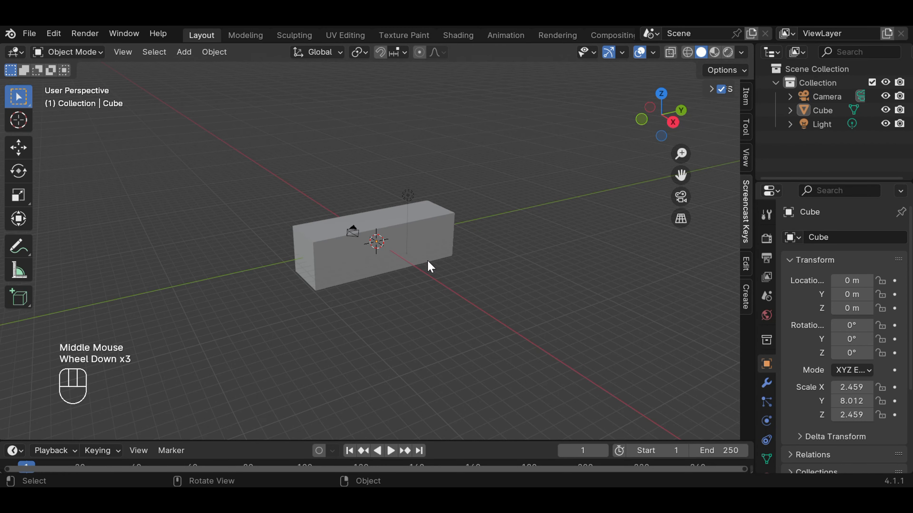
{"action": "scroll", "coordinate": [427, 261], "scroll_direction": "up", "scroll_amount": 3}
{"action": "scroll", "coordinate": [430, 266], "scroll_direction": "down", "scroll_amount": 1}
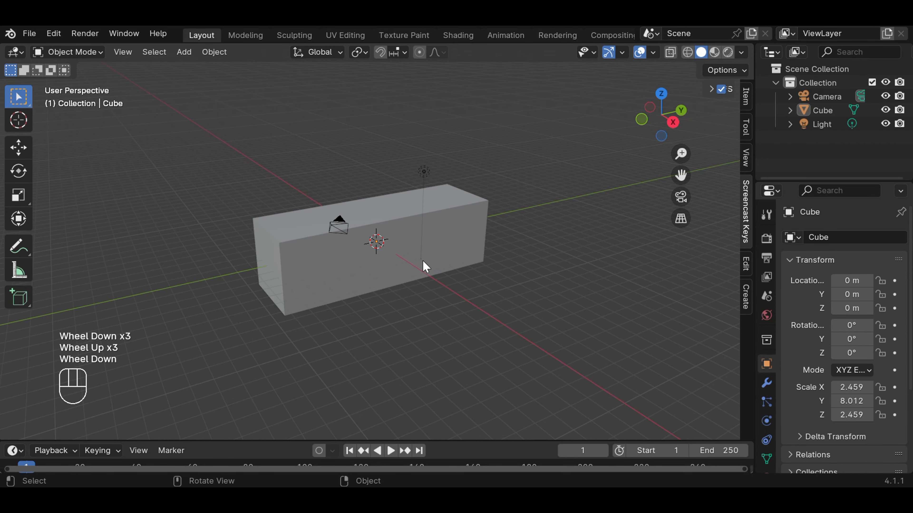
{"action": "left_click", "coordinate": [129, 57]}
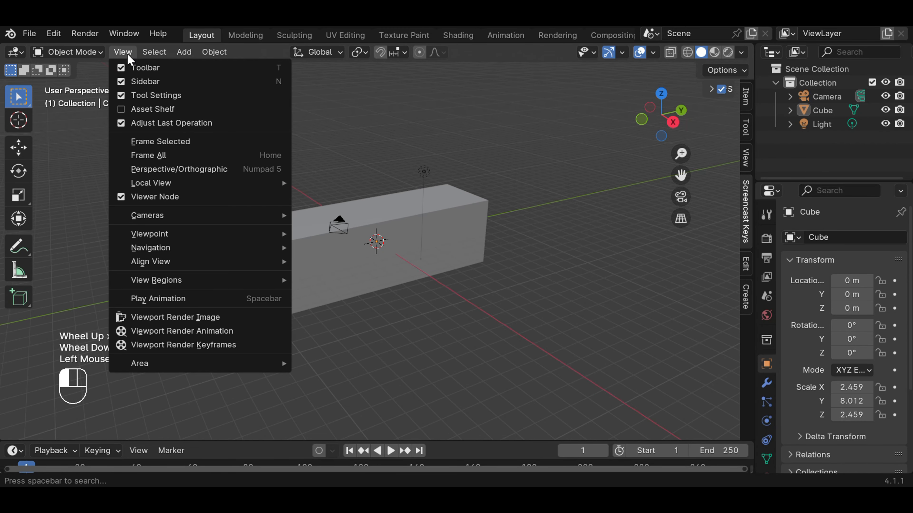
{"action": "mouse_move", "coordinate": [185, 240]}
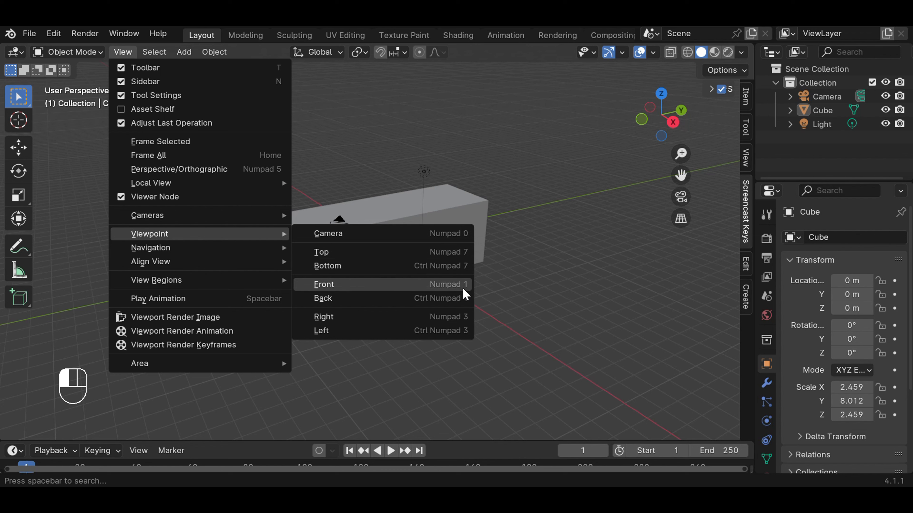
{"action": "mouse_move", "coordinate": [264, 289]}
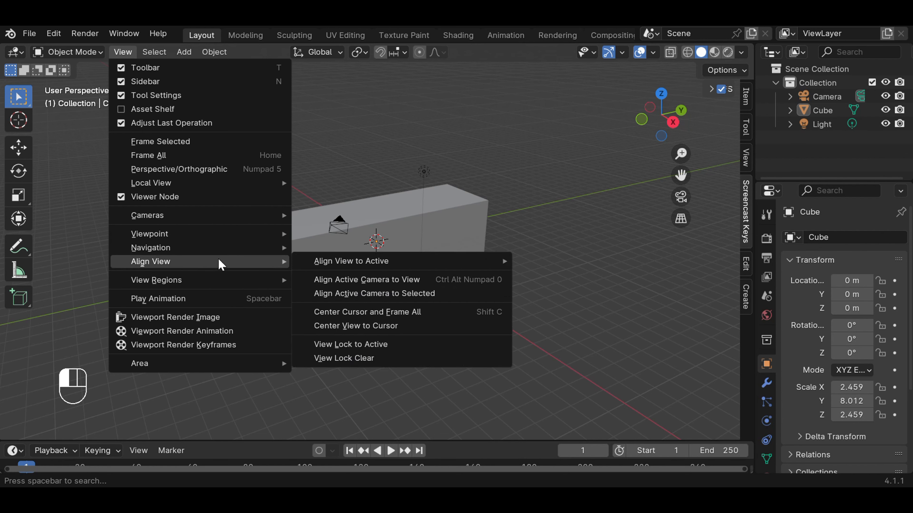
{"action": "mouse_move", "coordinate": [228, 232]}
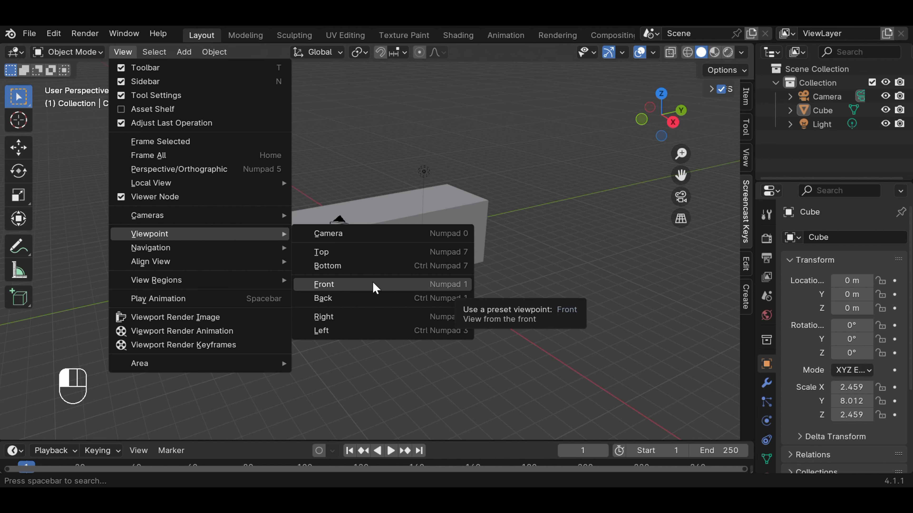
{"action": "left_click", "coordinate": [367, 285]}
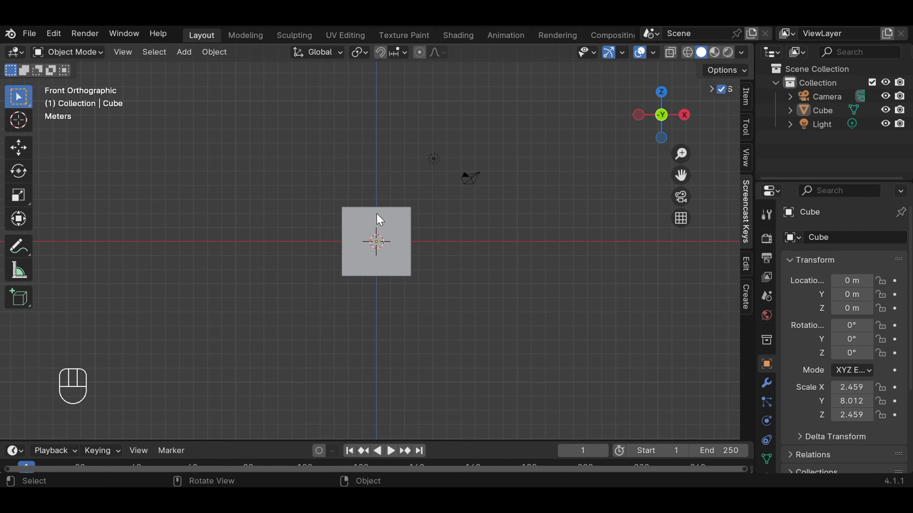
{"action": "key", "text": "KP_7"}
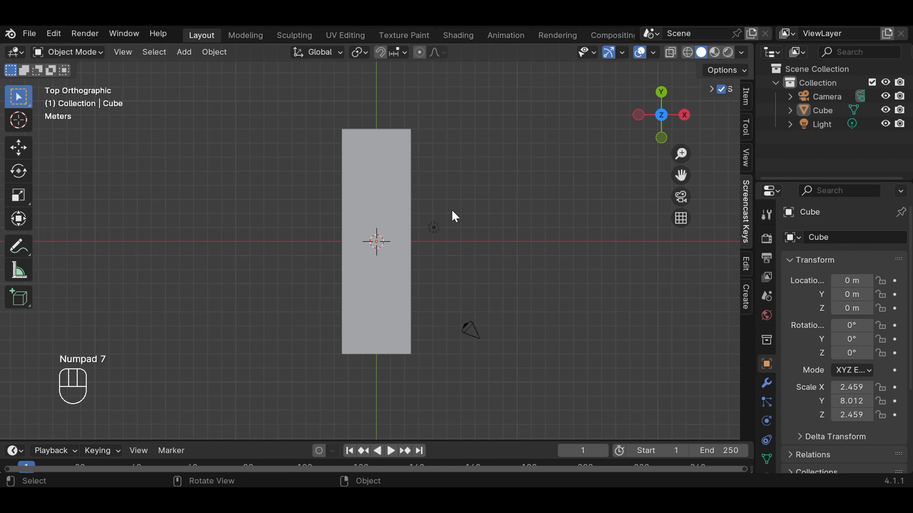
{"action": "middle_click_drag", "start_coordinate": [473, 212], "coordinate": [361, 176]}
{"action": "scroll", "coordinate": [371, 217], "scroll_direction": "up", "scroll_amount": 2}
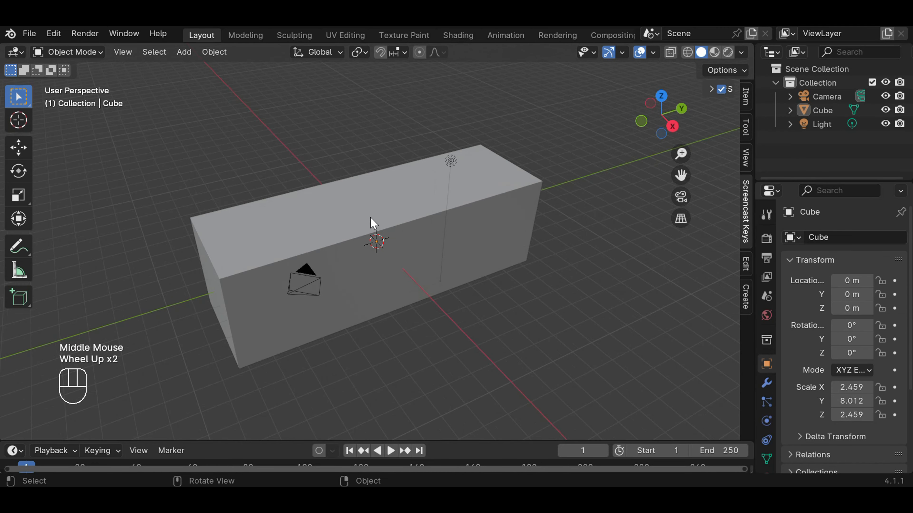
{"action": "scroll", "coordinate": [371, 218], "scroll_direction": "down", "scroll_amount": 1}
Step: Add a cylinder mesh at the origin and check its position inside the block in wireframe display
{"action": "left_click", "coordinate": [292, 257]}
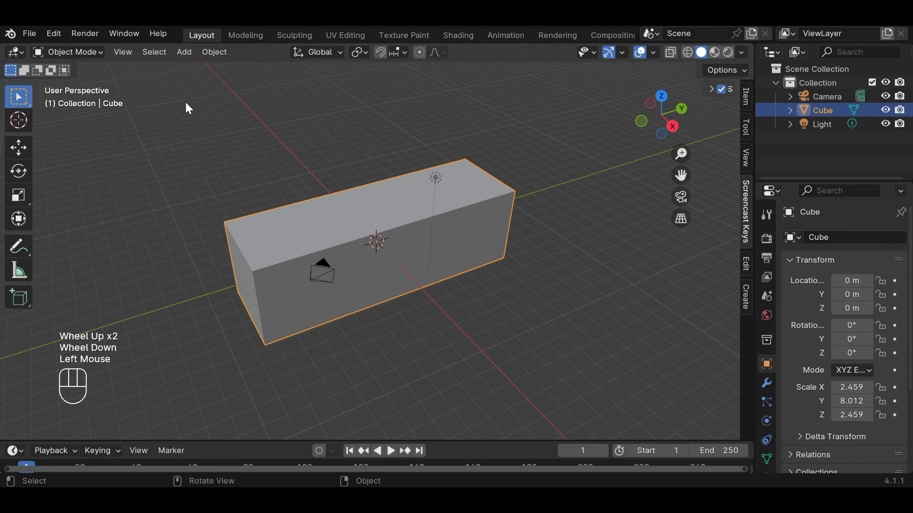
{"action": "left_click", "coordinate": [184, 53]}
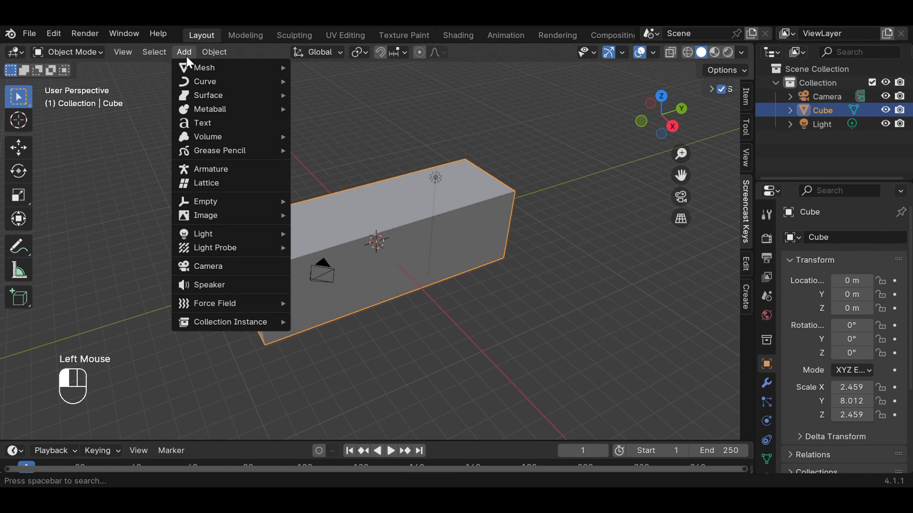
{"action": "mouse_move", "coordinate": [197, 72]}
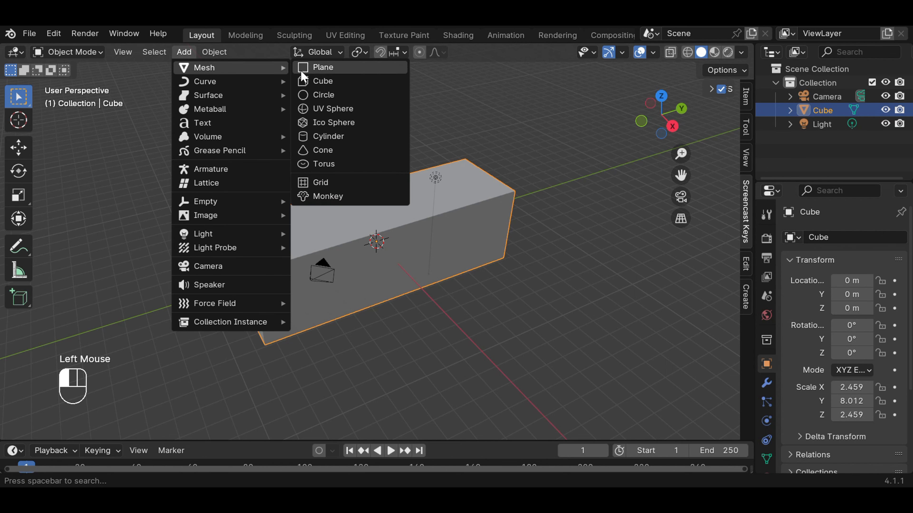
{"action": "left_click", "coordinate": [362, 138]}
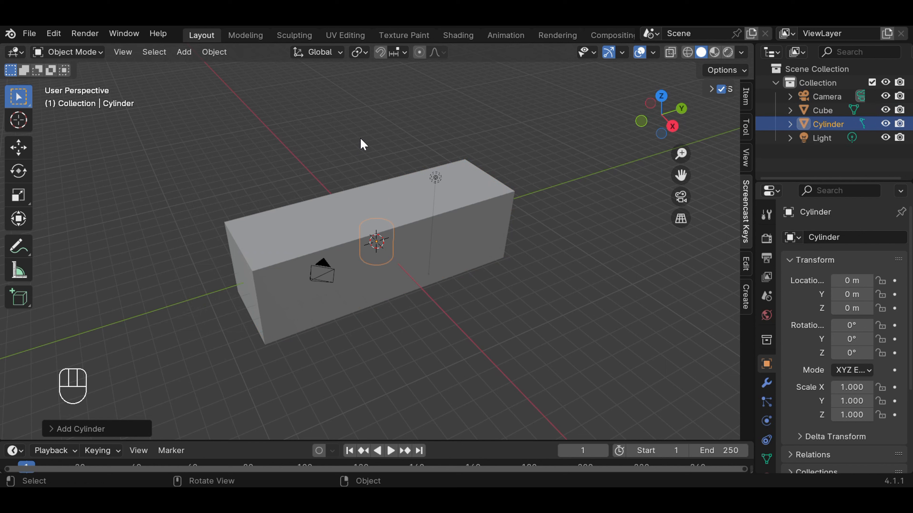
{"action": "left_click", "coordinate": [687, 53]}
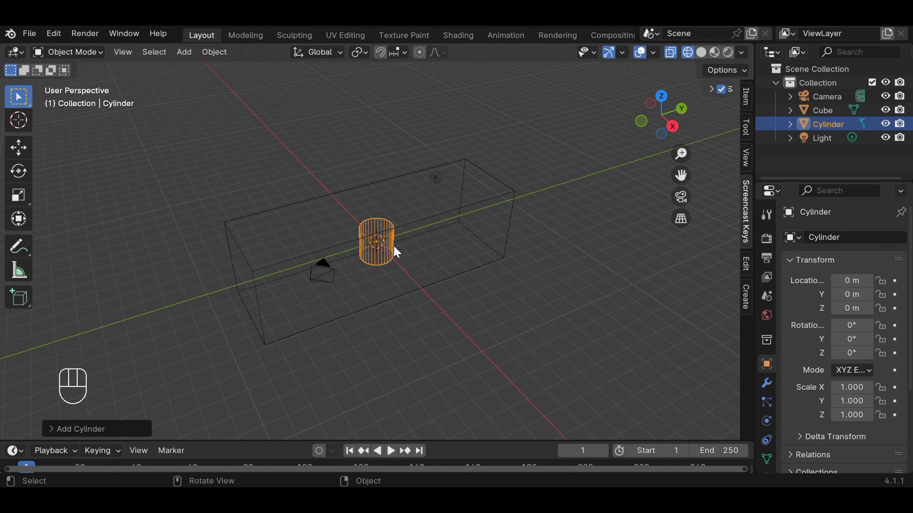
{"action": "left_click", "coordinate": [702, 53]}
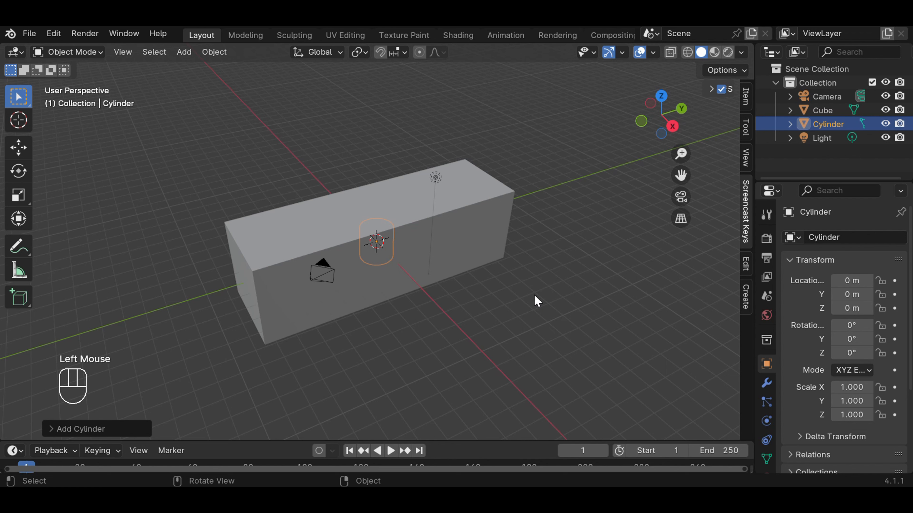
Step: In wireframe top view, enlarge the cylinder uniformly to a scale of about 1.79
{"action": "key", "text": "KP_7"}
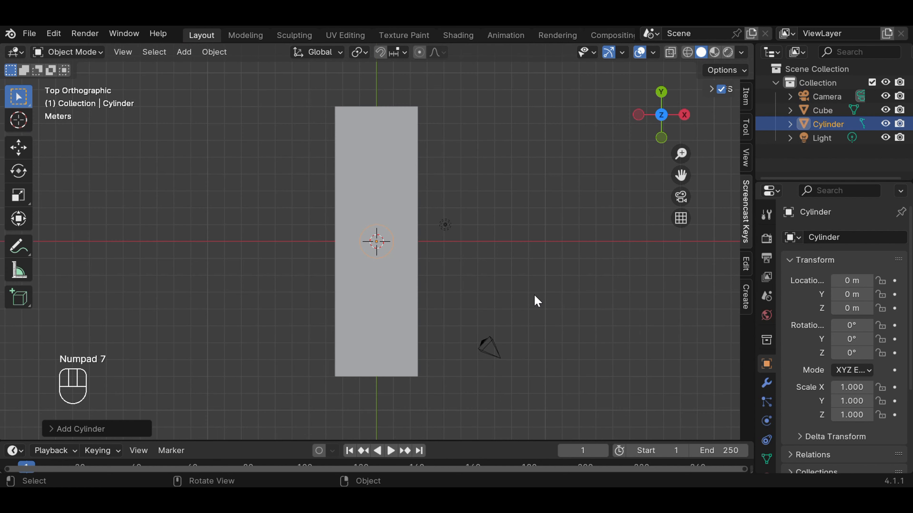
{"action": "left_click", "coordinate": [687, 53]}
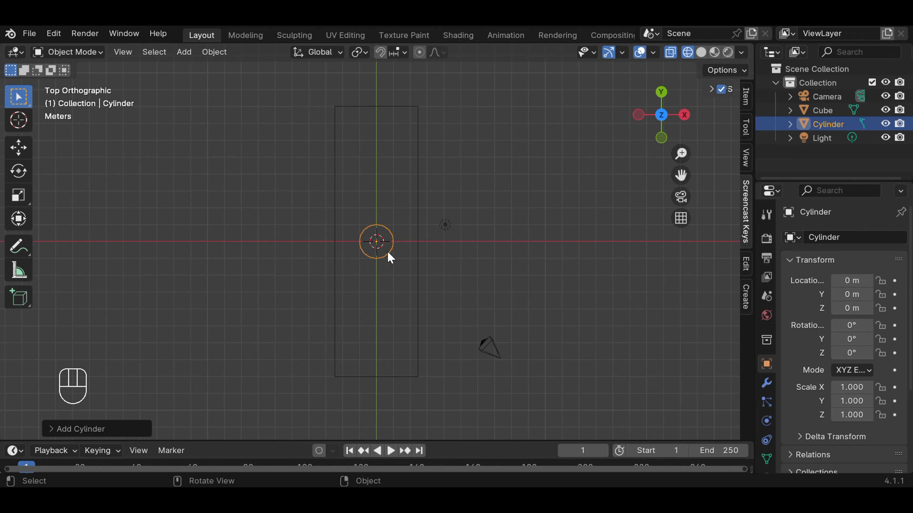
{"action": "key", "text": "s"}
{"action": "key", "text": "s"}
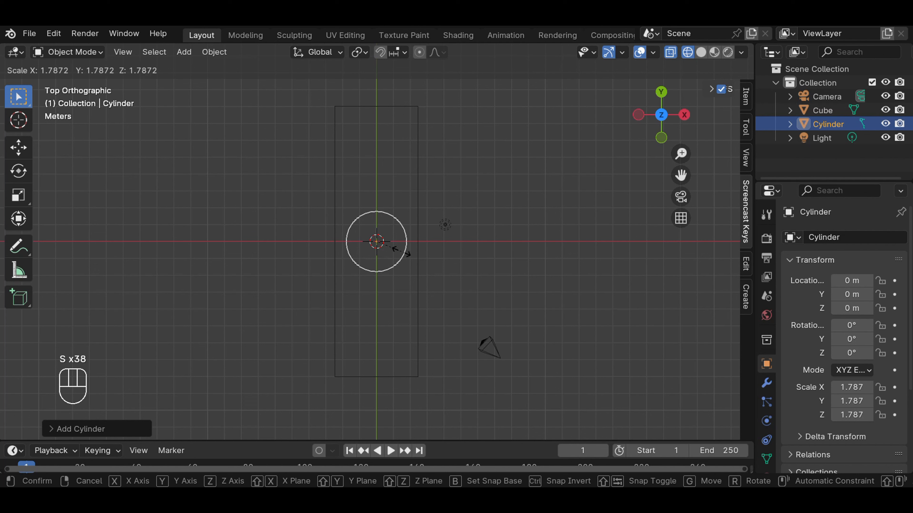
{"action": "left_click", "coordinate": [401, 251]}
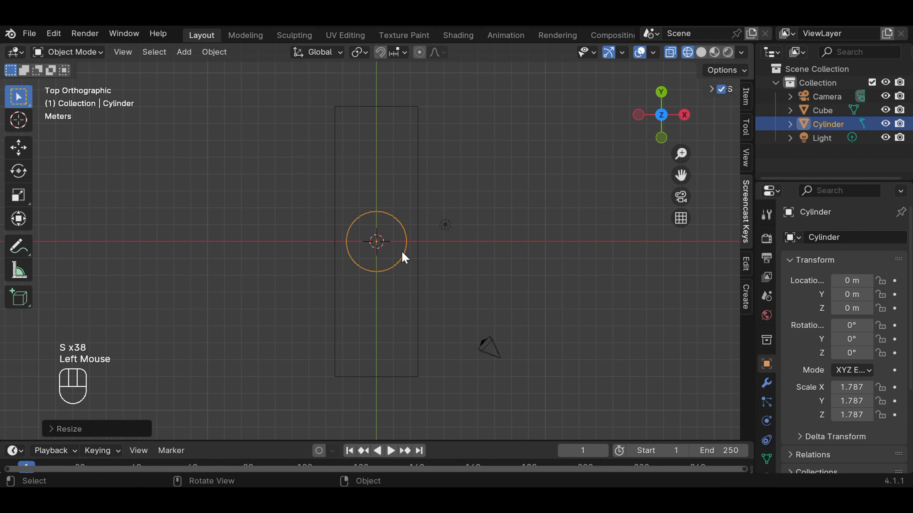
Step: In wireframe right view, shorten the cylinder along global Z to a Z scale of about 1.31
{"action": "middle_click_drag", "start_coordinate": [525, 261], "coordinate": [374, 136]}
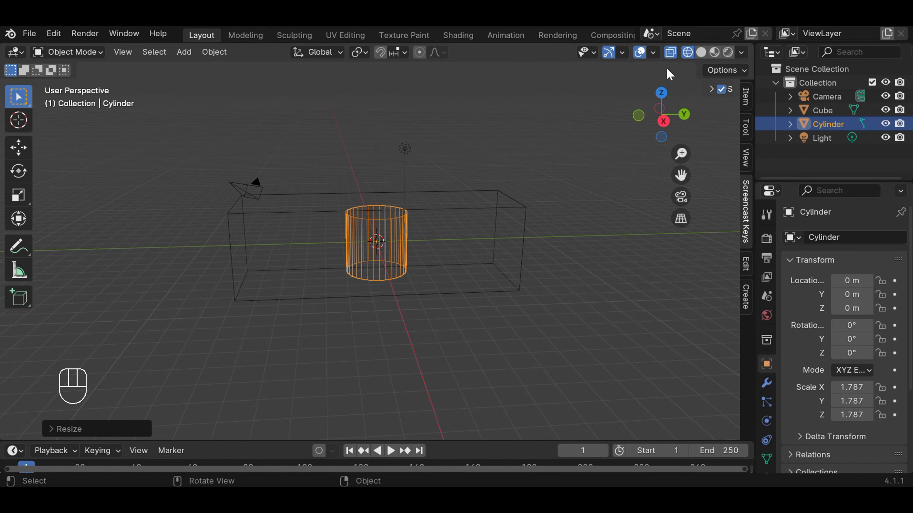
{"action": "left_click", "coordinate": [701, 54]}
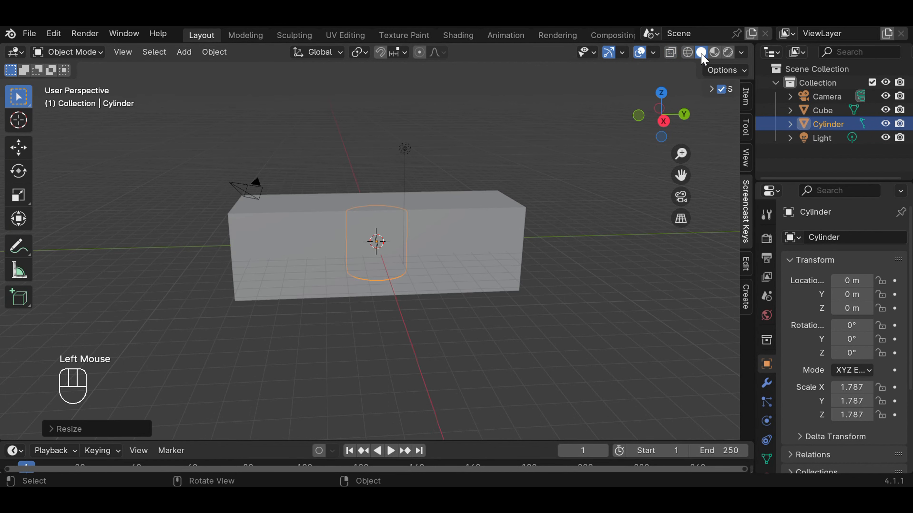
{"action": "left_click", "coordinate": [688, 52]}
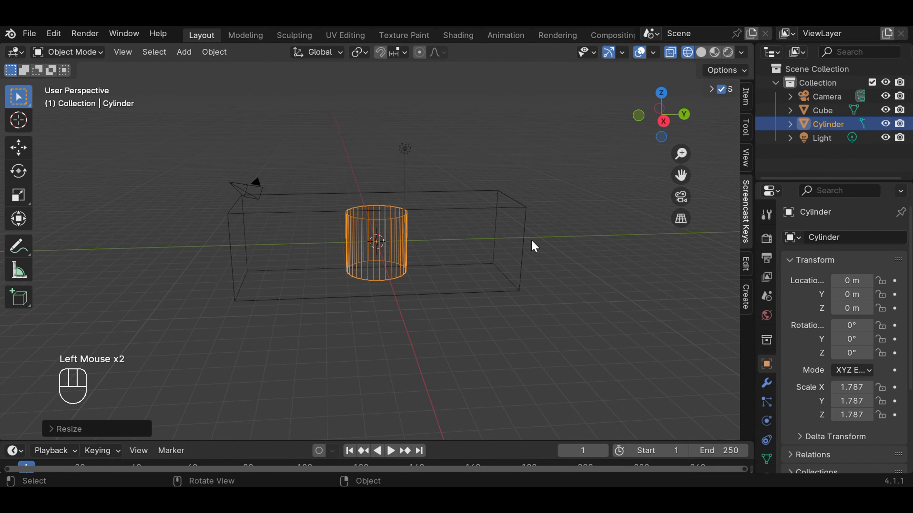
{"action": "key", "text": "KP_3"}
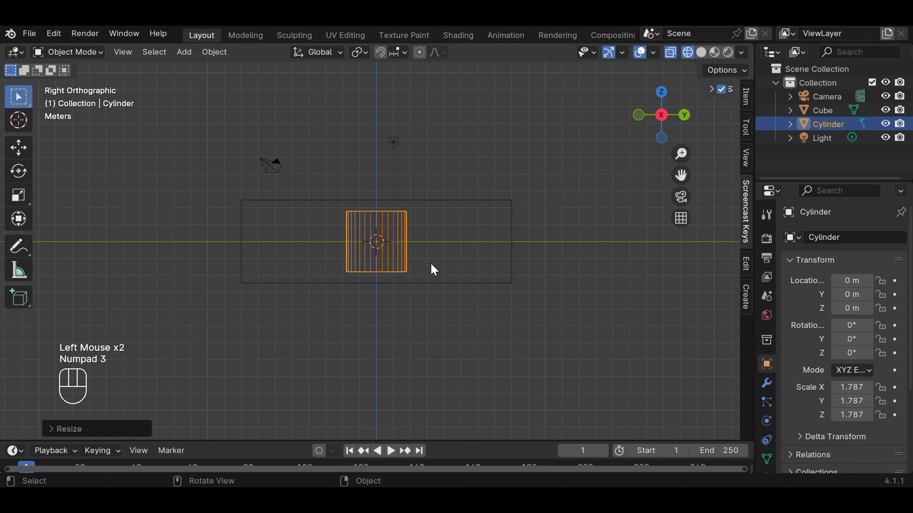
{"action": "key", "text": "s"}
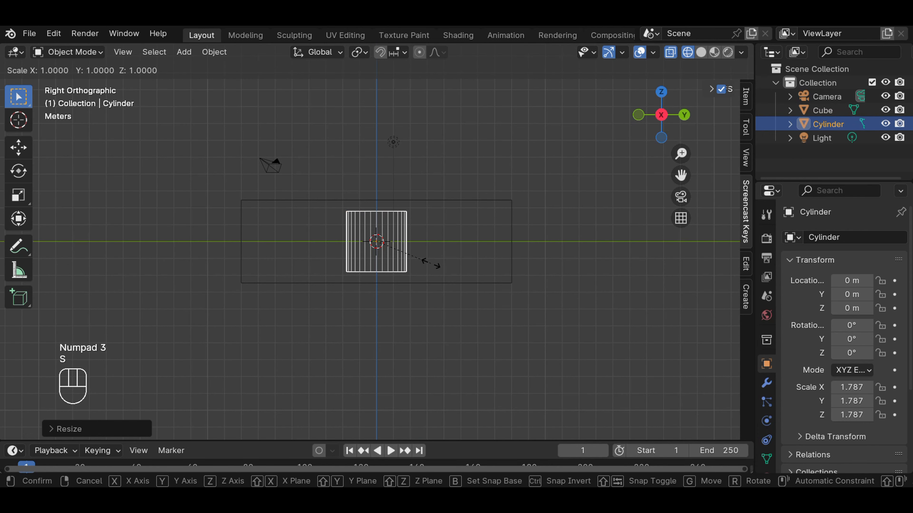
{"action": "key", "text": "z"}
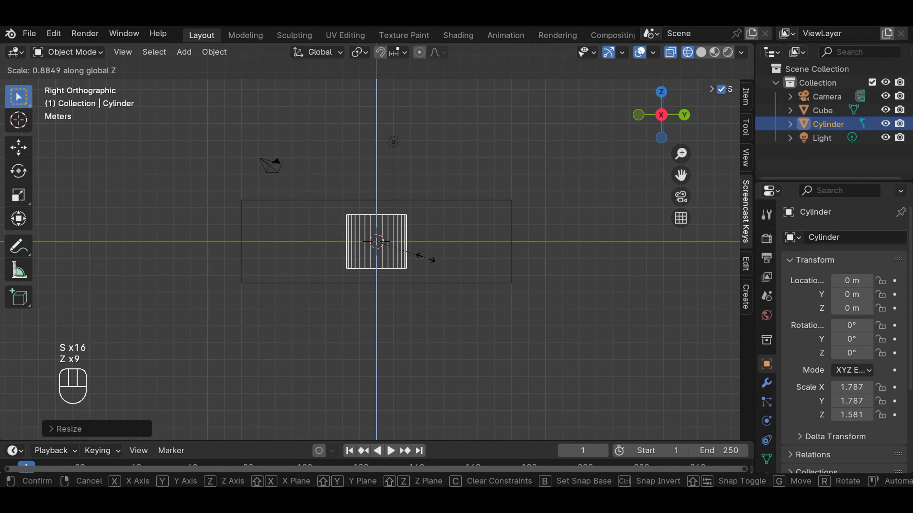
{"action": "left_click", "coordinate": [420, 245]}
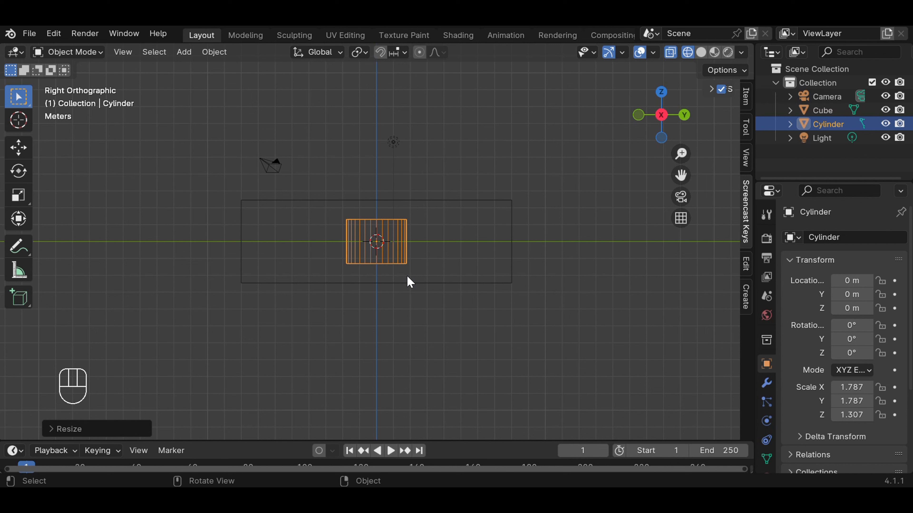
Step: Move the cylinder to about -2.06 m in Y and 1.3 m in Z, so it protrudes slightly above the block
{"action": "key", "text": "g"}
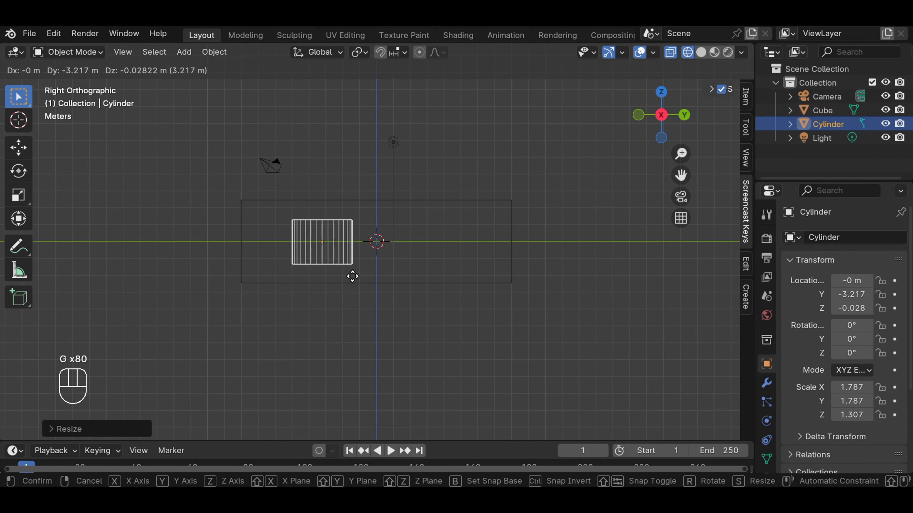
{"action": "key", "text": "y"}
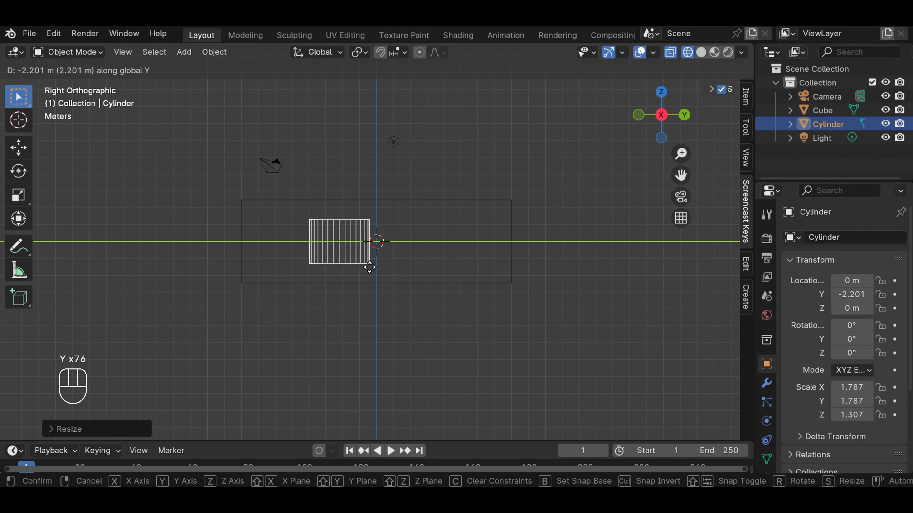
{"action": "left_click", "coordinate": [373, 269]}
{"action": "key", "text": "g"}
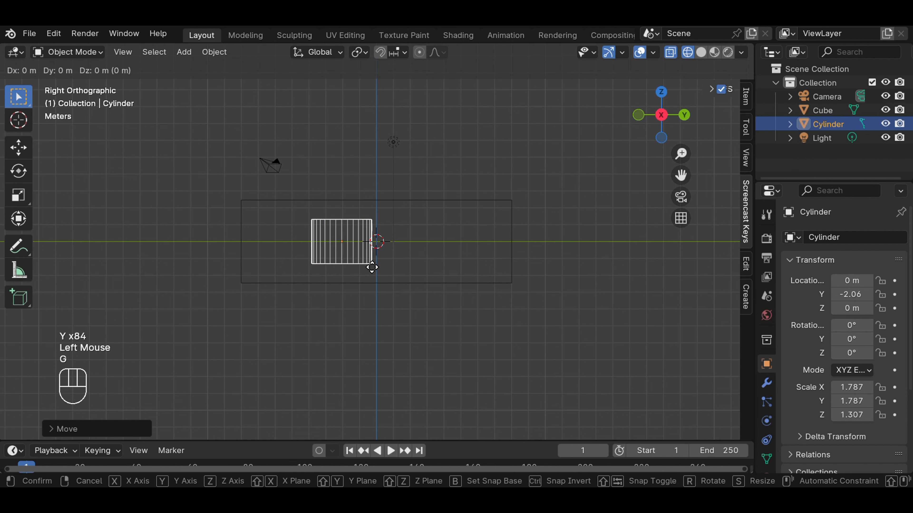
{"action": "key", "text": "z"}
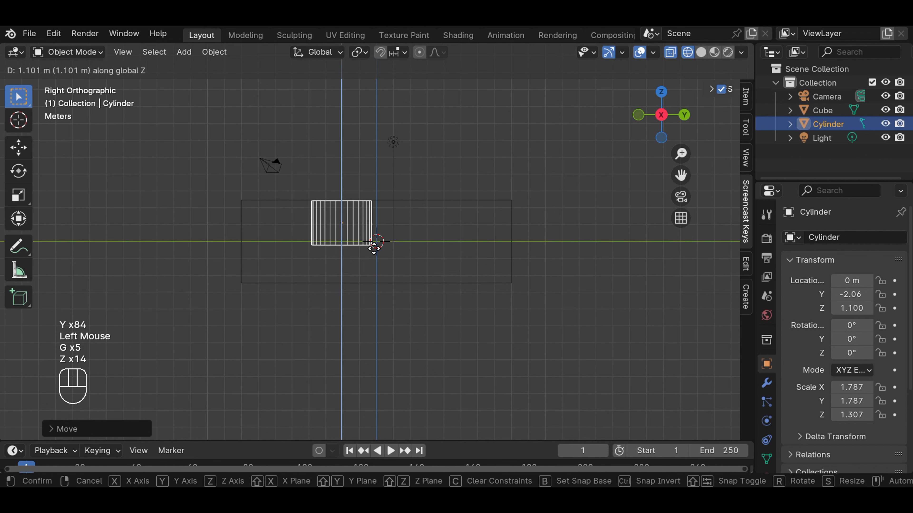
{"action": "left_click", "coordinate": [375, 245]}
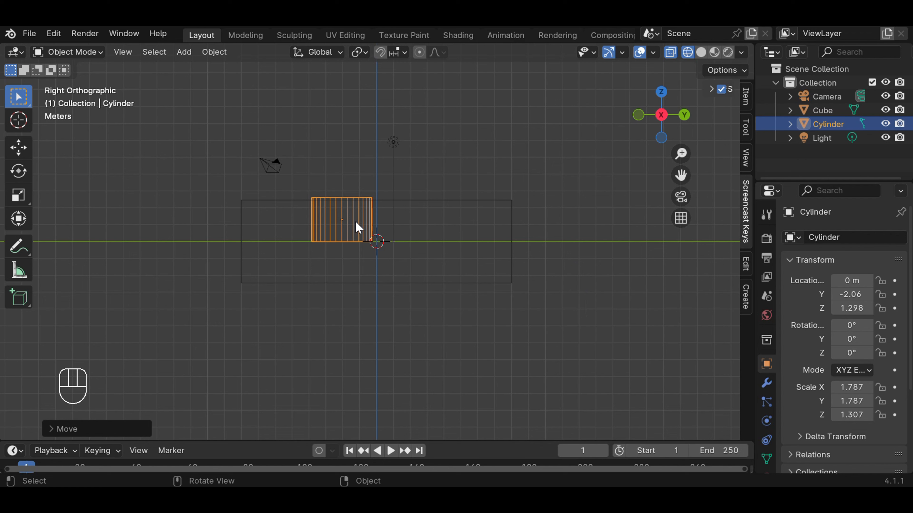
Step: Duplicate the cylinder and offset the copy about 6.2 m along global Y
{"action": "key", "text": "shift+d"}
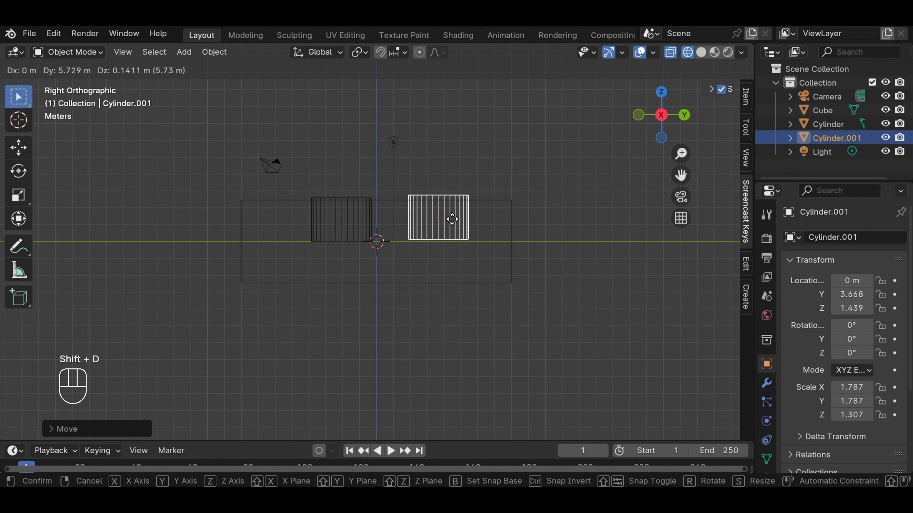
{"action": "key", "text": "y"}
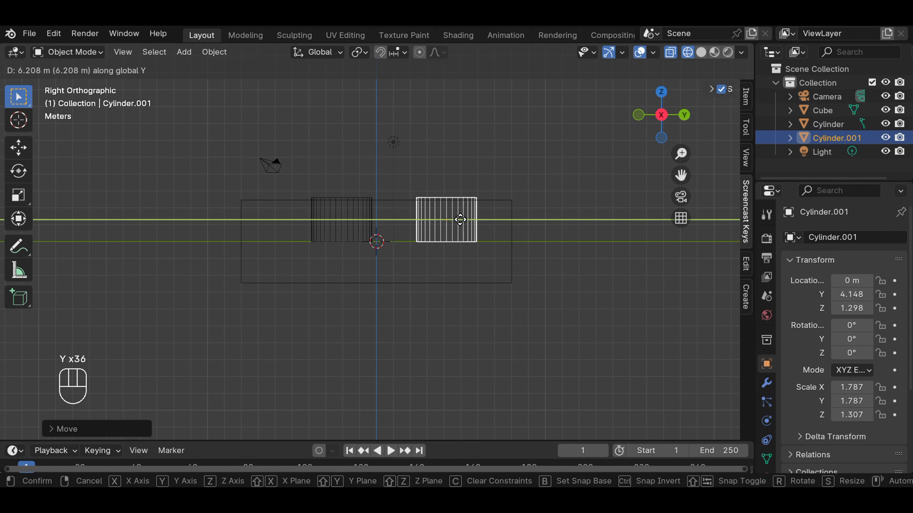
{"action": "left_click", "coordinate": [460, 219]}
Step: Move the original cylinder about 0.71 m along global Y towards the copy and deselect it
{"action": "left_click", "coordinate": [351, 220]}
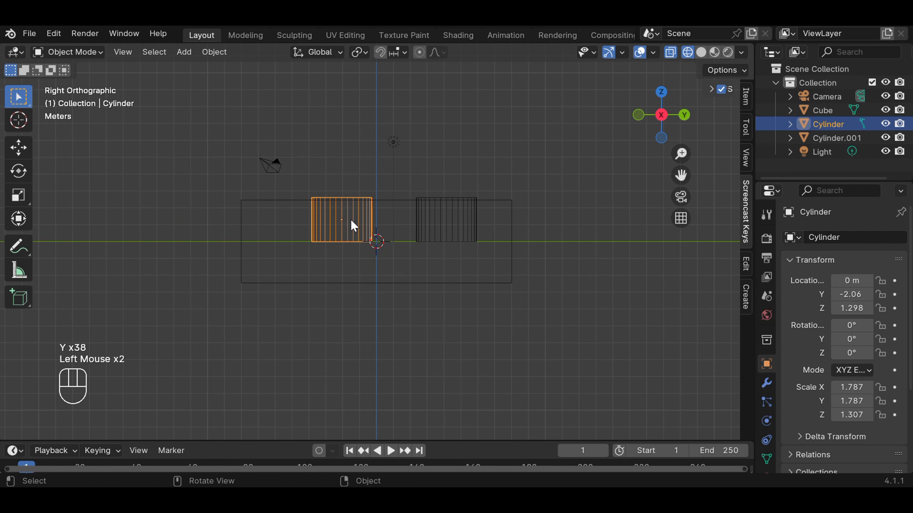
{"action": "key", "text": "g"}
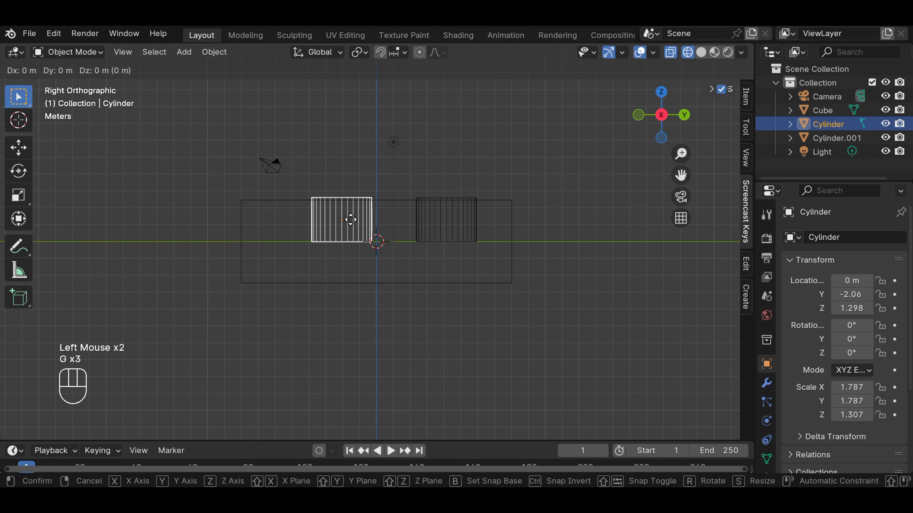
{"action": "key", "text": "y"}
{"action": "key", "text": "y"}
{"action": "key", "text": "y"}
{"action": "key", "text": "y"}
{"action": "key", "text": "y"}
{"action": "key", "text": "y"}
{"action": "key", "text": "y"}
{"action": "key", "text": "y"}
{"action": "key", "text": "y"}
{"action": "key", "text": "y"}
{"action": "key", "text": "y"}
{"action": "key", "text": "y"}
{"action": "key", "text": "y"}
{"action": "key", "text": "y"}
{"action": "key", "text": "y"}
{"action": "key", "text": "y"}
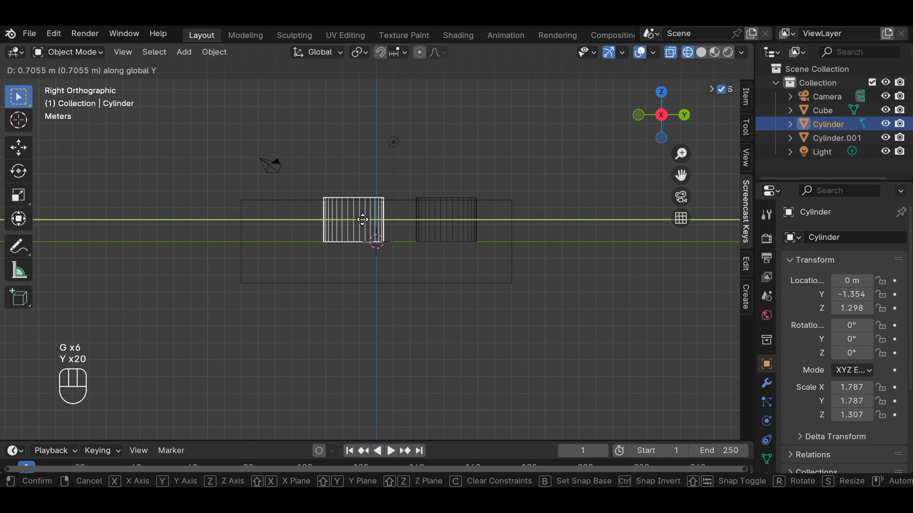
{"action": "key", "text": "y"}
{"action": "key", "text": "y"}
{"action": "key", "text": "y"}
{"action": "key", "text": "y"}
{"action": "key", "text": "y"}
{"action": "key", "text": "y"}
{"action": "left_click", "coordinate": [363, 219]}
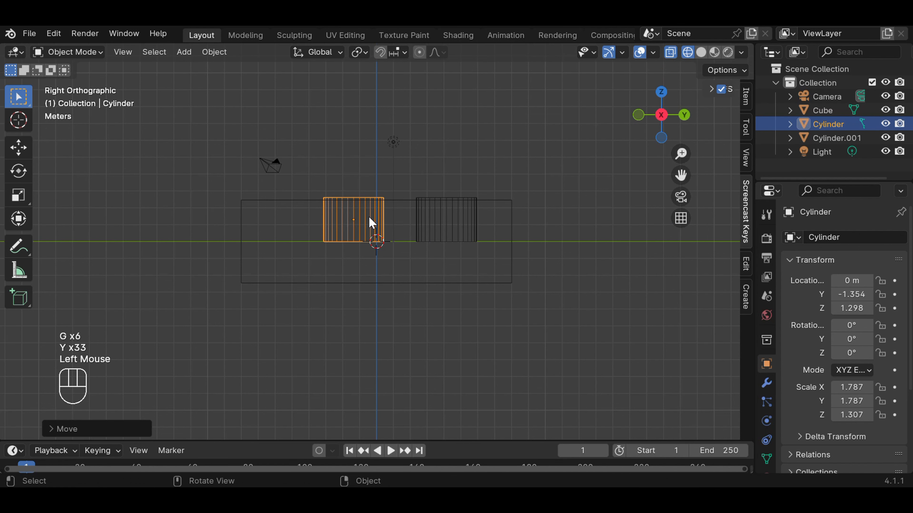
{"action": "left_click", "coordinate": [468, 173]}
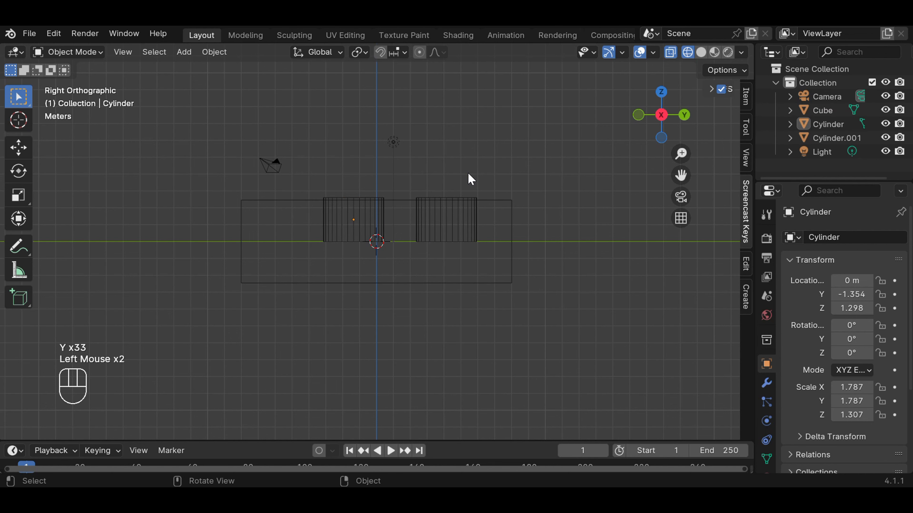
Step: Switch back to solid display and add a Boolean modifier to the long block
{"action": "left_click", "coordinate": [701, 52]}
{"action": "middle_click_drag", "start_coordinate": [505, 142], "coordinate": [523, 226]}
{"action": "scroll", "coordinate": [505, 179], "scroll_direction": "up", "scroll_amount": 2}
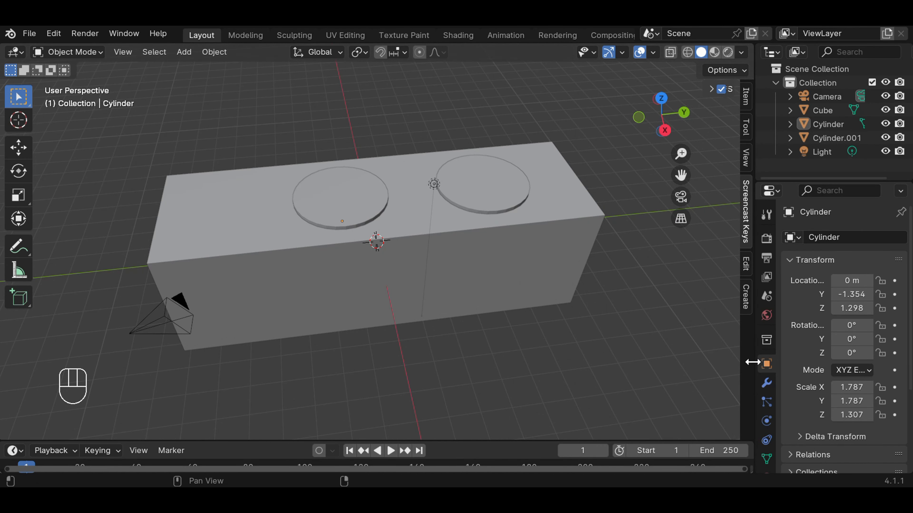
{"action": "left_click", "coordinate": [509, 263]}
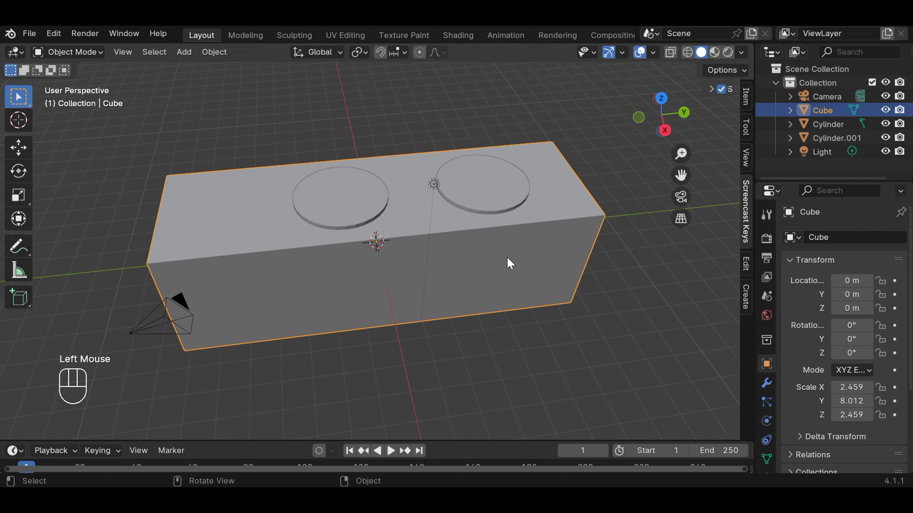
{"action": "left_click", "coordinate": [766, 383]}
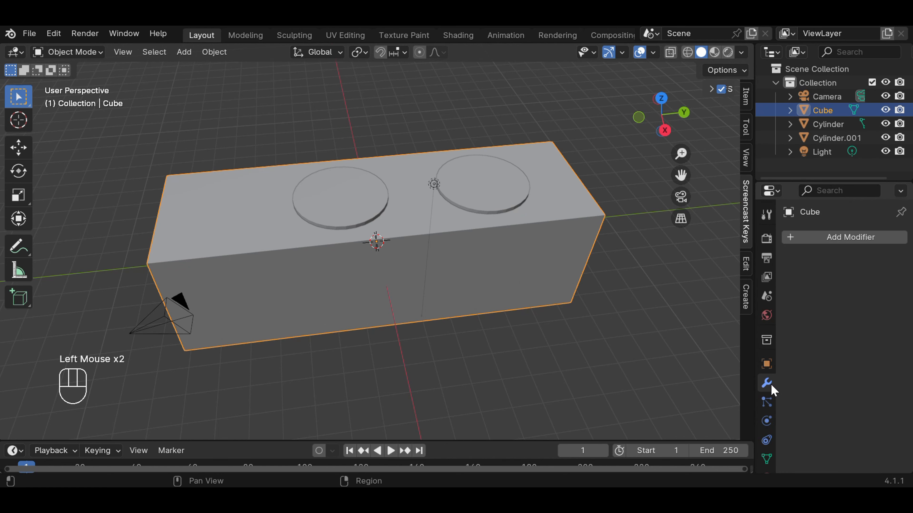
{"action": "left_click", "coordinate": [835, 237]}
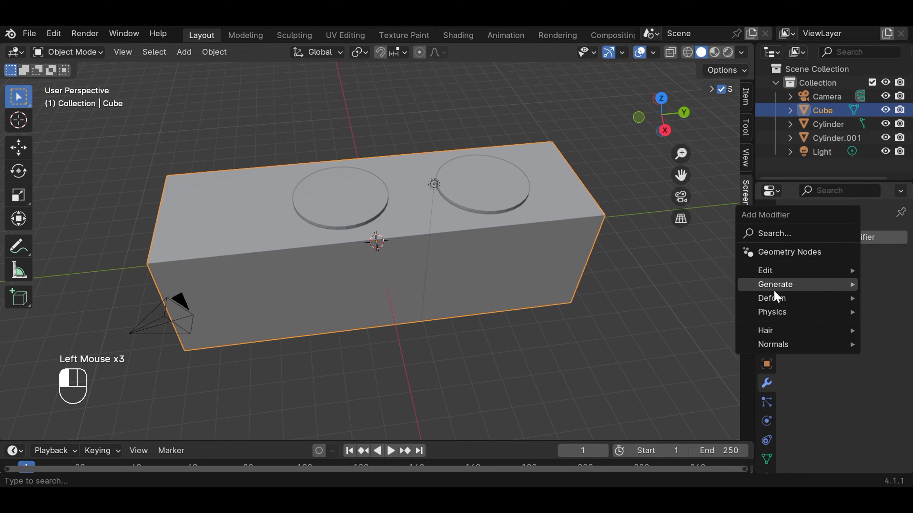
{"action": "mouse_move", "coordinate": [776, 287]}
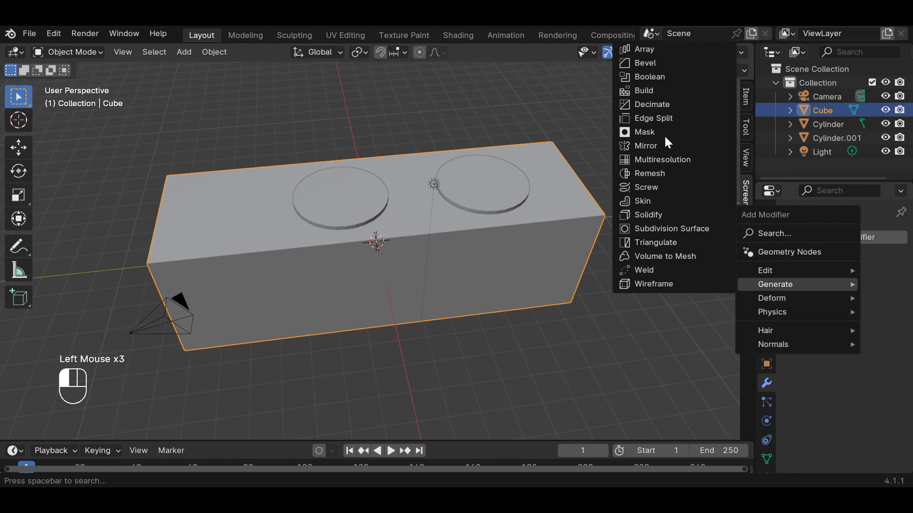
{"action": "left_click", "coordinate": [662, 77]}
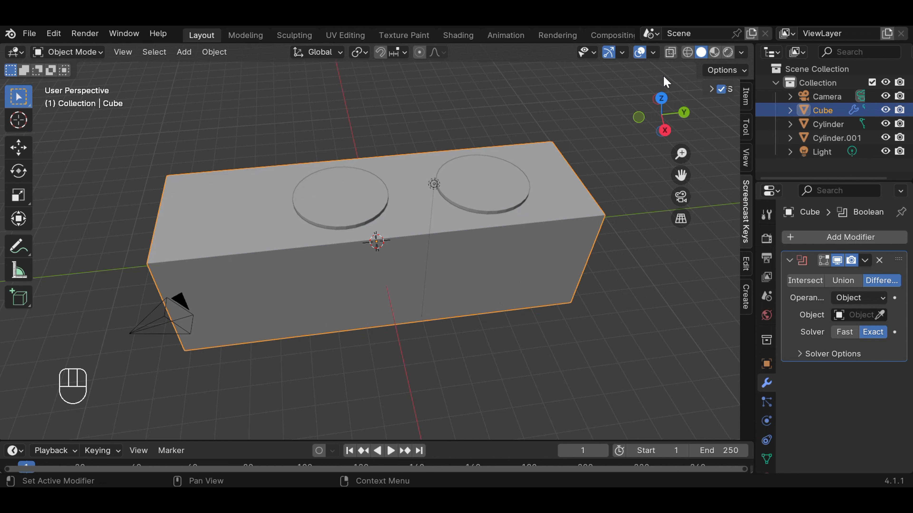
Step: Pick the original cylinder as the object of the block's Boolean Difference modifier and apply the modifier
{"action": "left_click", "coordinate": [879, 315]}
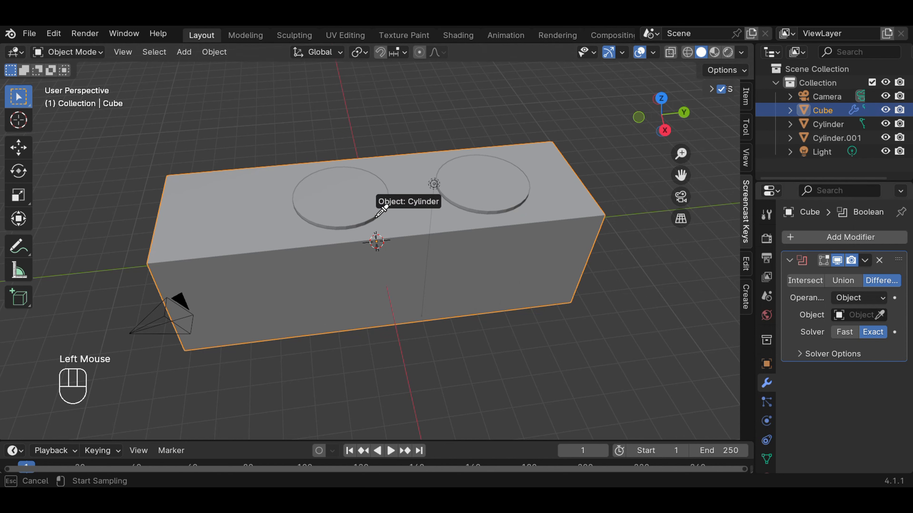
{"action": "left_click", "coordinate": [365, 209]}
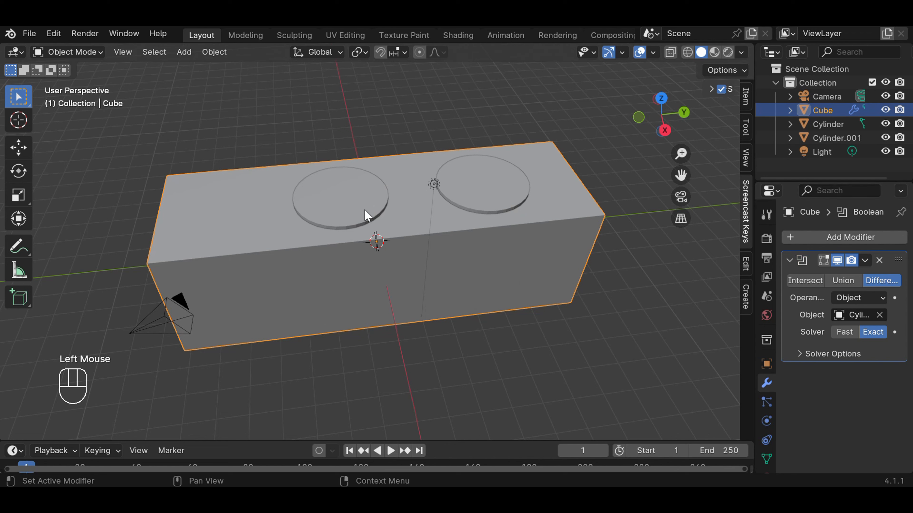
{"action": "left_click", "coordinate": [865, 260]}
{"action": "left_click", "coordinate": [821, 282]}
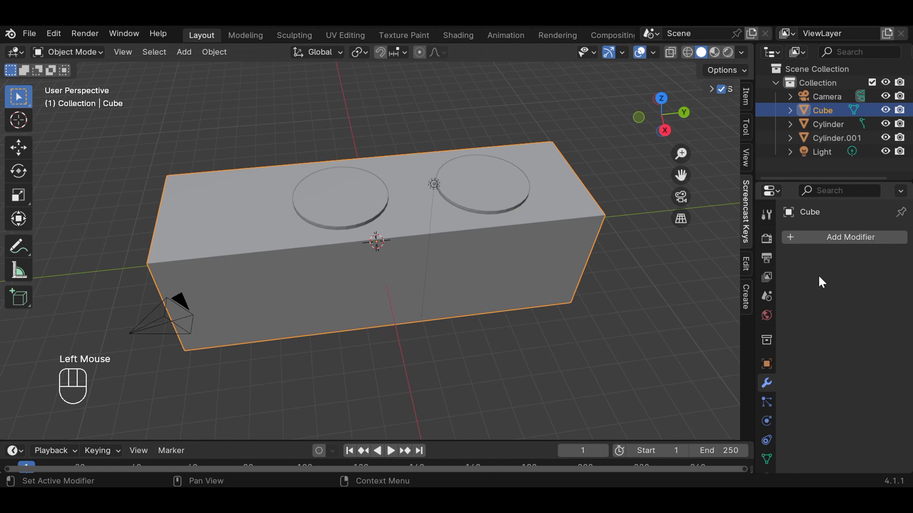
Step: Move the original cylinder out of the block past its near end and delete it
{"action": "left_click", "coordinate": [604, 346]}
{"action": "left_click", "coordinate": [362, 211]}
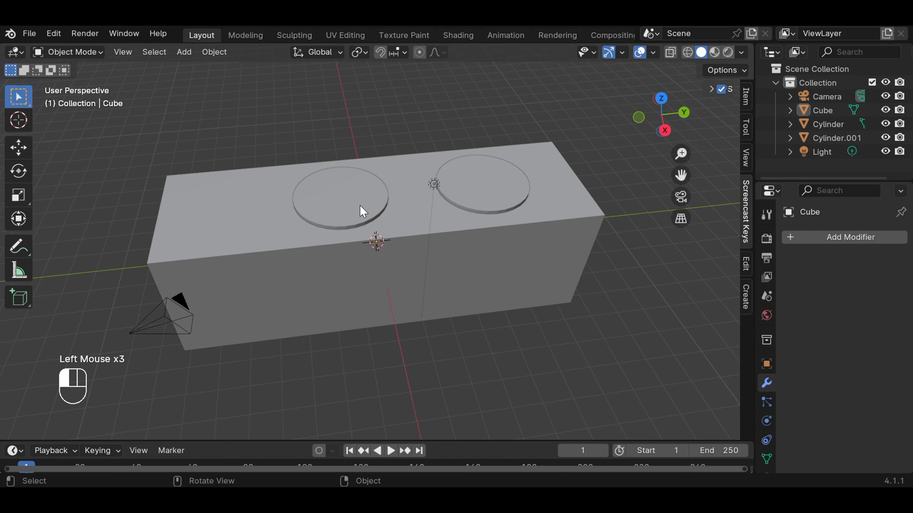
{"action": "key", "text": "g"}
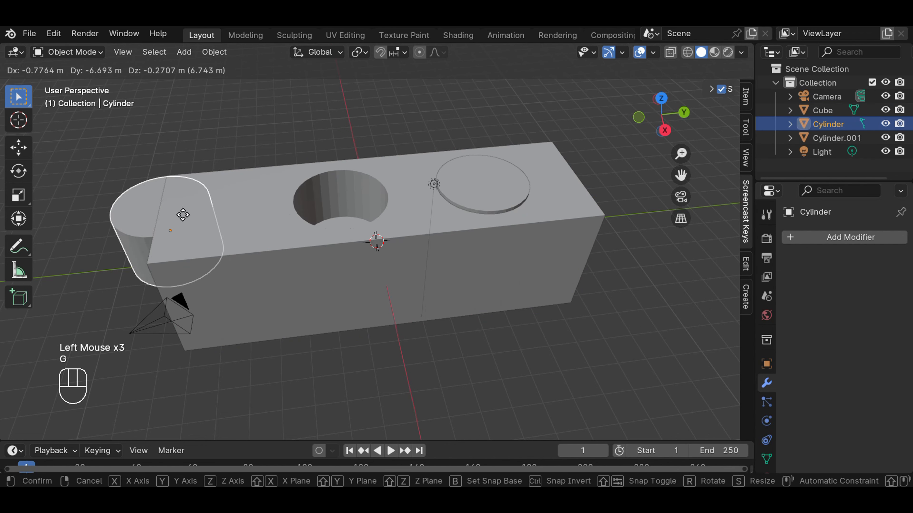
{"action": "left_click", "coordinate": [112, 180]}
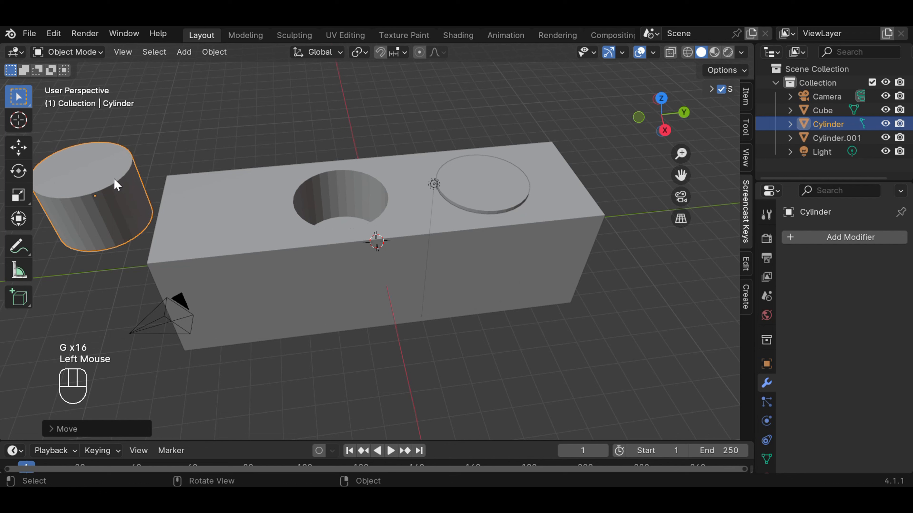
{"action": "key", "text": "Delete"}
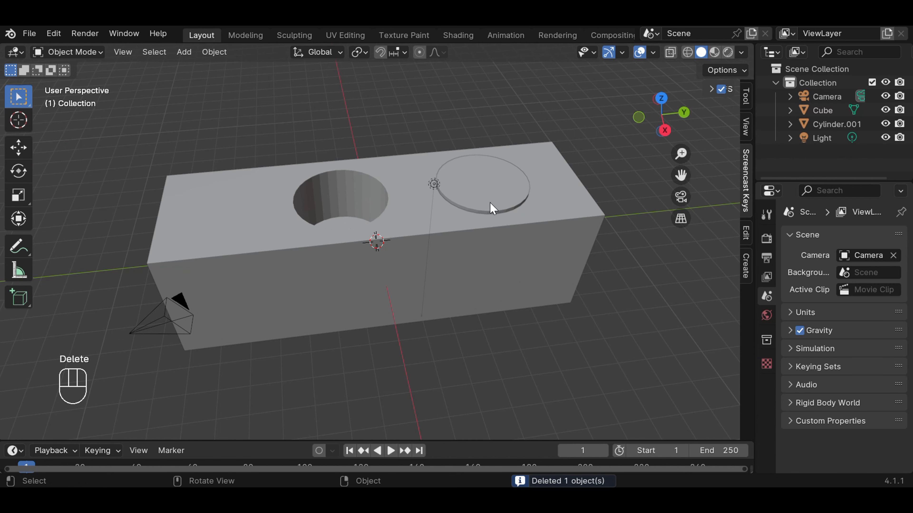
Step: Add a Boolean Difference modifier to the block using Cylinder.001 as the cutting object, and apply it
{"action": "scroll", "coordinate": [450, 204], "scroll_direction": "up", "scroll_amount": 2}
{"action": "scroll", "coordinate": [453, 204], "scroll_direction": "down", "scroll_amount": 2}
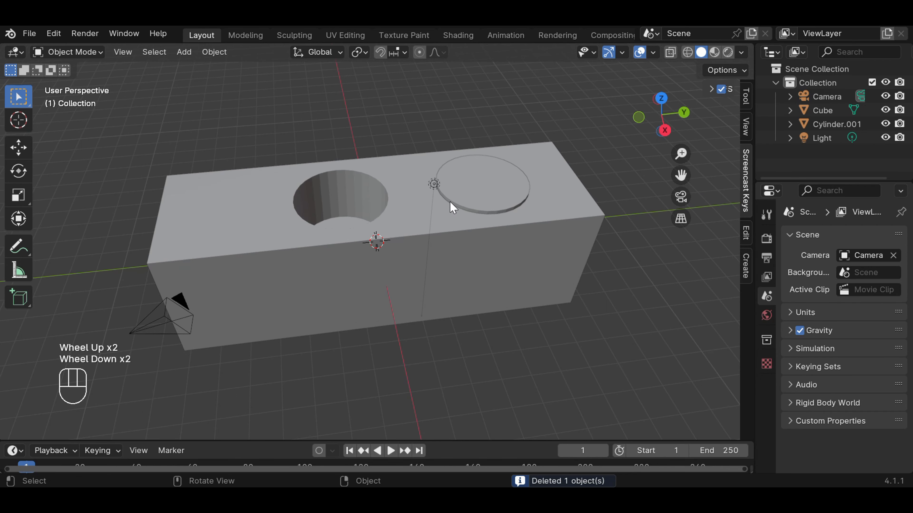
{"action": "left_click", "coordinate": [529, 226]}
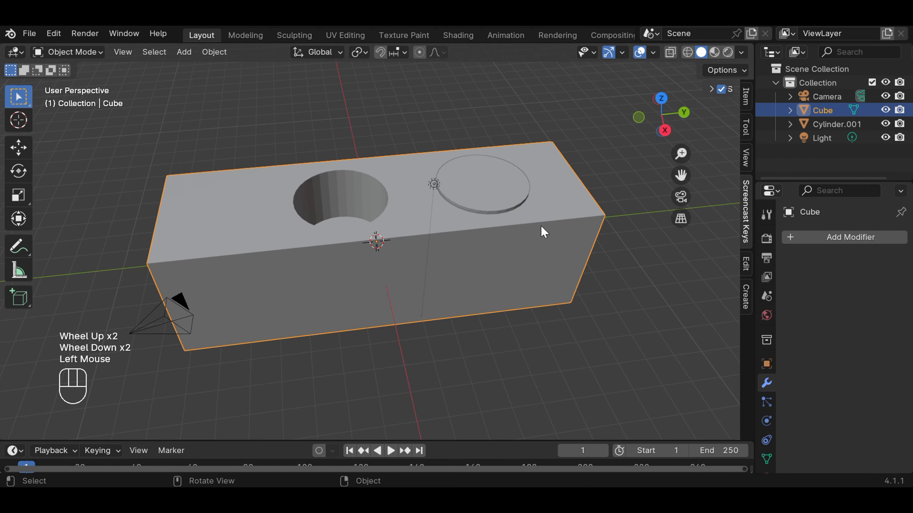
{"action": "left_click", "coordinate": [836, 239]}
{"action": "mouse_move", "coordinate": [834, 234]}
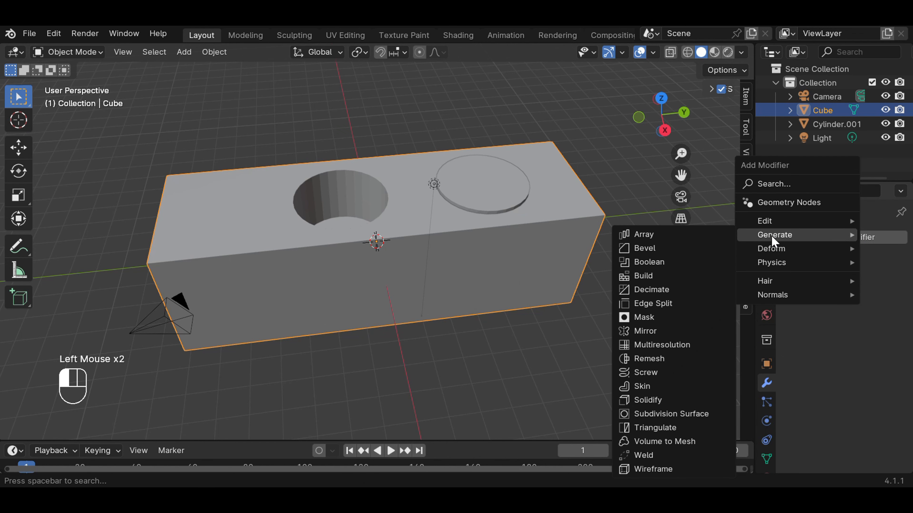
{"action": "left_click", "coordinate": [691, 265]}
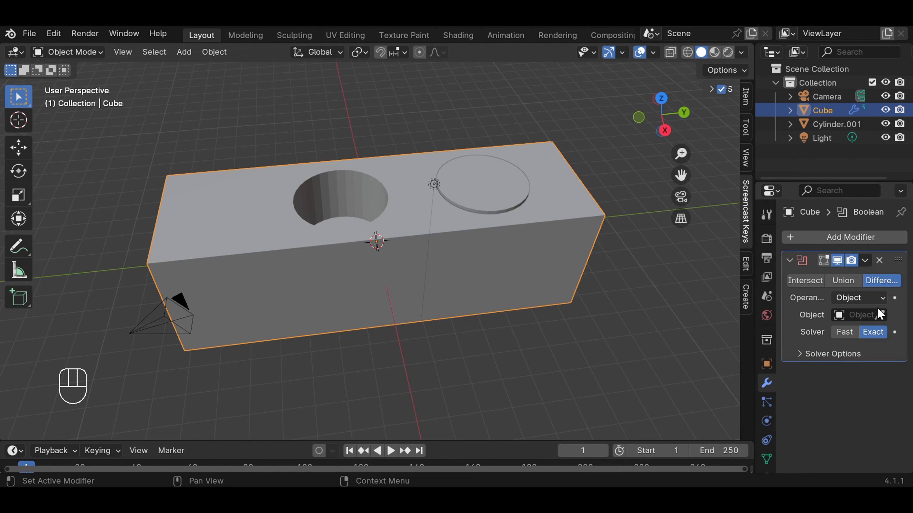
{"action": "left_click", "coordinate": [879, 315]}
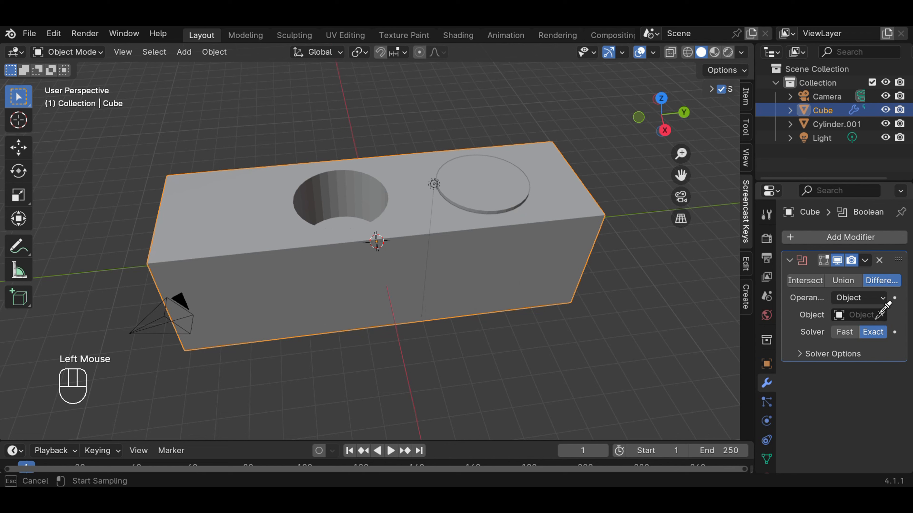
{"action": "left_click", "coordinate": [490, 204]}
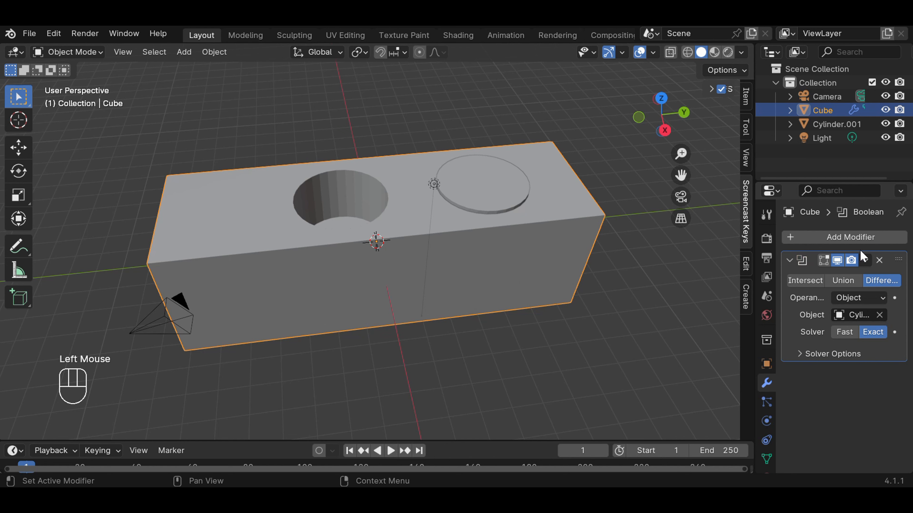
{"action": "left_click", "coordinate": [865, 260]}
{"action": "left_click", "coordinate": [818, 279]}
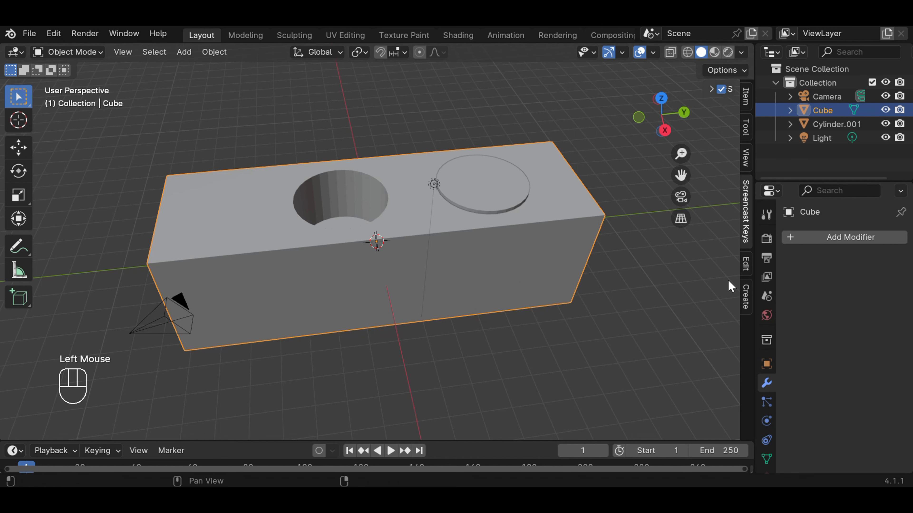
Step: Move Cylinder.001 along global Y until it stands clear beyond the block's far end
{"action": "left_click", "coordinate": [513, 196]}
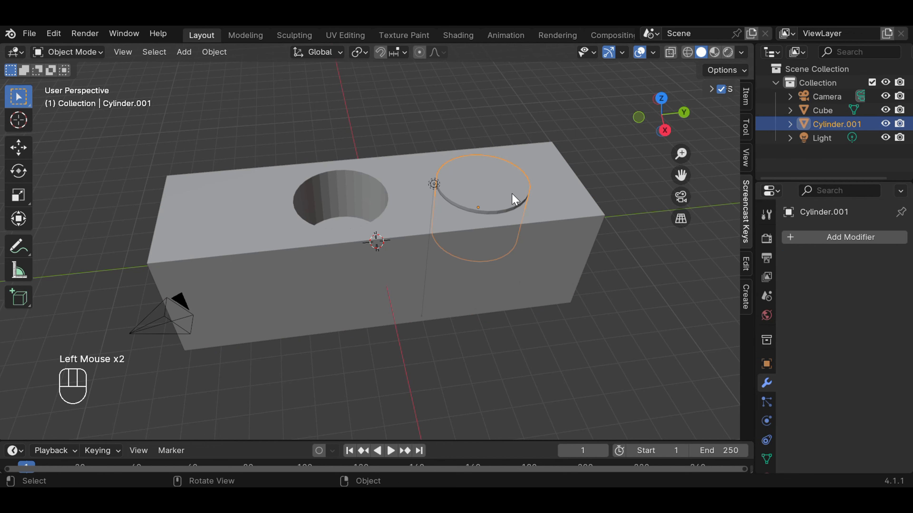
{"action": "key", "text": "g"}
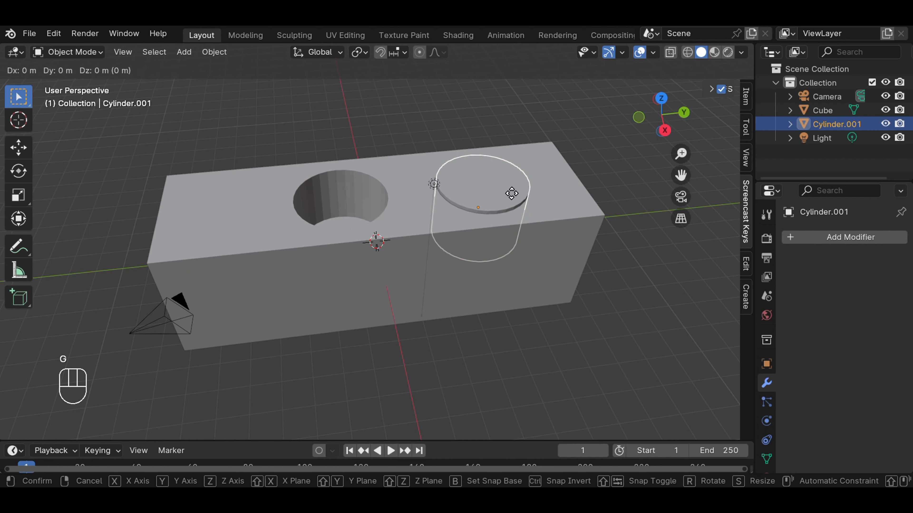
{"action": "key", "text": "y"}
{"action": "key", "text": "y"}
{"action": "key", "text": "y"}
{"action": "key", "text": "y"}
{"action": "key", "text": "y"}
{"action": "key", "text": "y"}
{"action": "key", "text": "y"}
{"action": "key", "text": "y"}
{"action": "key", "text": "y"}
{"action": "key", "text": "y"}
{"action": "key", "text": "y"}
{"action": "key", "text": "y"}
{"action": "key", "text": "y"}
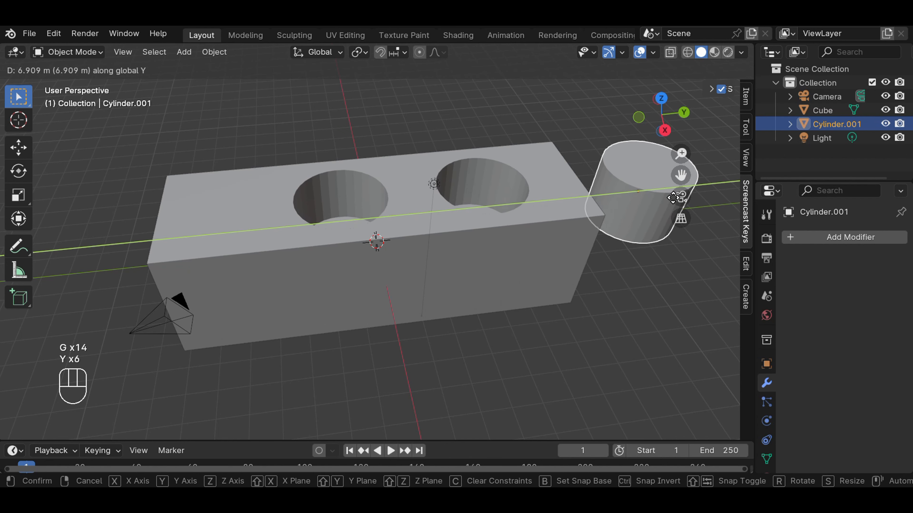
{"action": "left_click", "coordinate": [685, 204]}
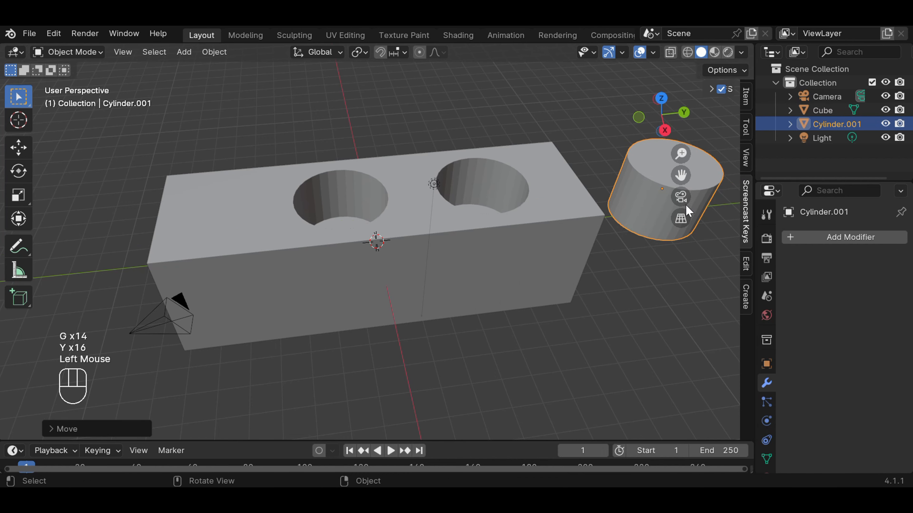
Step: Switch to wireframe display and scale Cylinder.001 uniformly to about 0.35 in the top view
{"action": "scroll", "coordinate": [624, 231], "scroll_direction": "down", "scroll_amount": 2}
{"action": "mouse_move", "coordinate": [586, 240]}
{"action": "middle_mouse_down"}
{"action": "mouse_move", "coordinate": [586, 281]}
{"action": "mouse_move", "coordinate": [577, 229]}
{"action": "middle_mouse_up"}
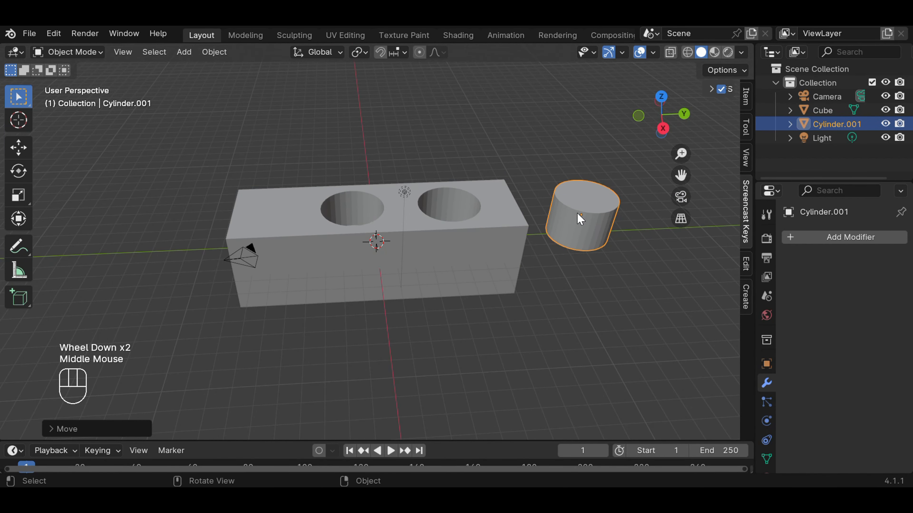
{"action": "key", "text": "KP_3"}
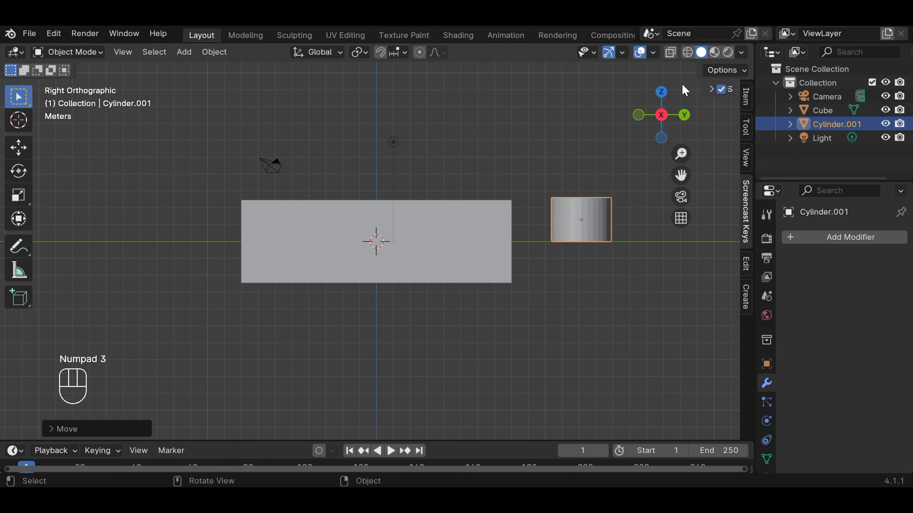
{"action": "left_click", "coordinate": [687, 52]}
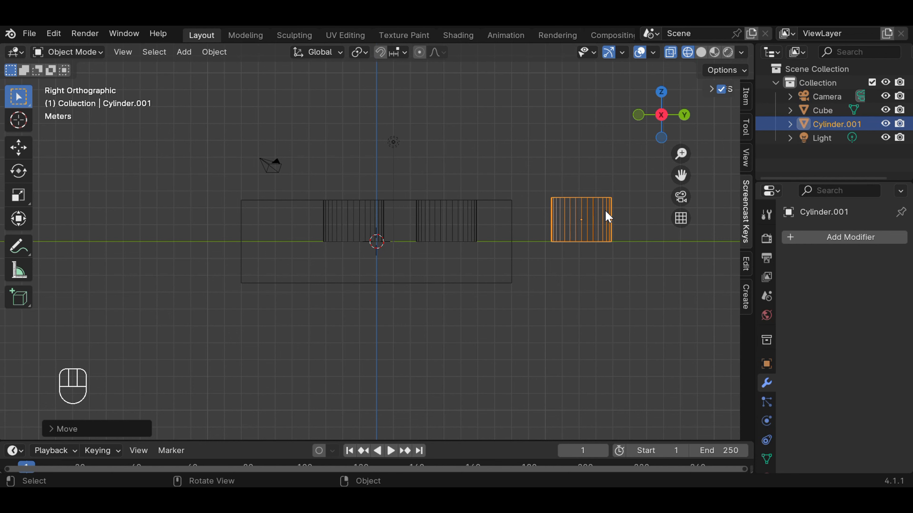
{"action": "key", "text": "KP_7"}
{"action": "scroll", "coordinate": [551, 172], "scroll_direction": "down", "scroll_amount": 3}
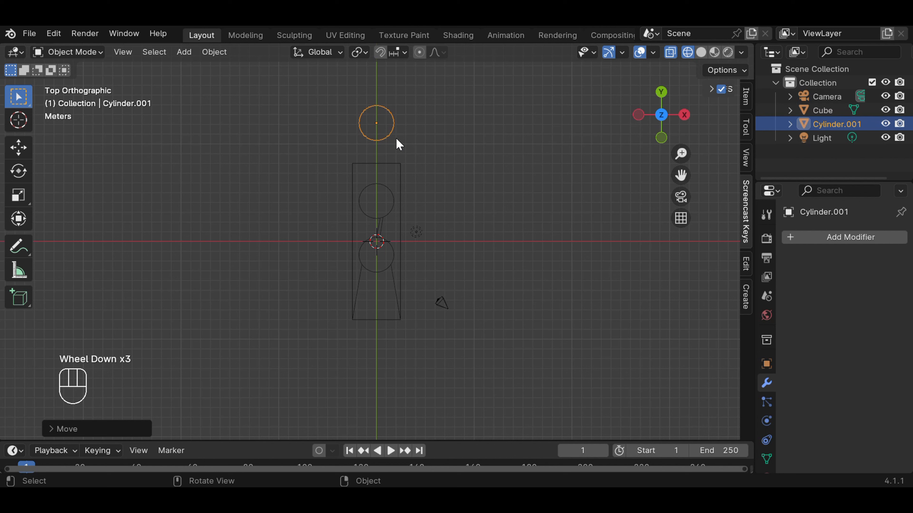
{"action": "key", "text": "s"}
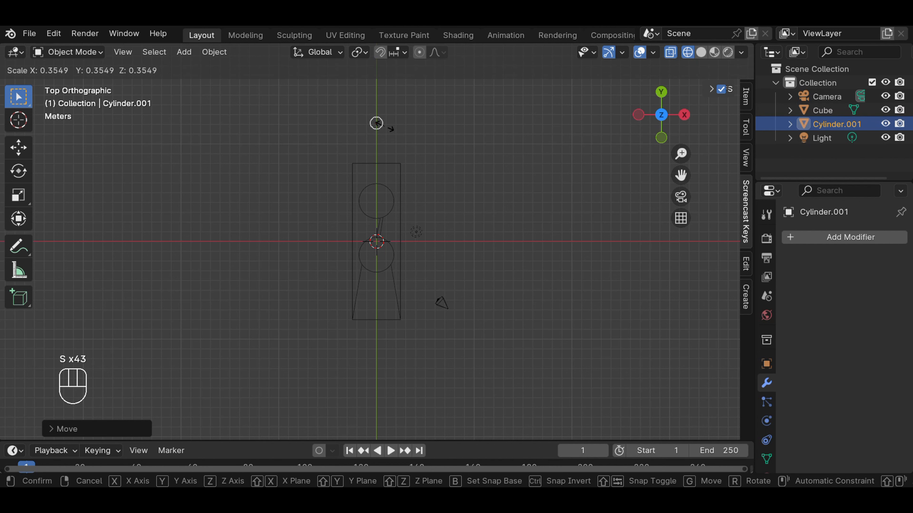
{"action": "left_click", "coordinate": [386, 126]}
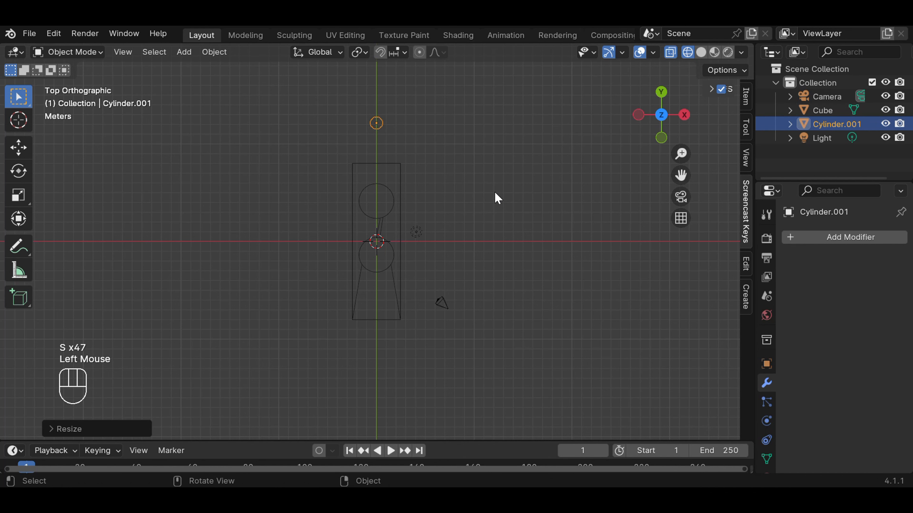
Step: Stretch the small cylinder along global Z by a factor of about 2.9 in the right side view
{"action": "key", "text": "KP_3"}
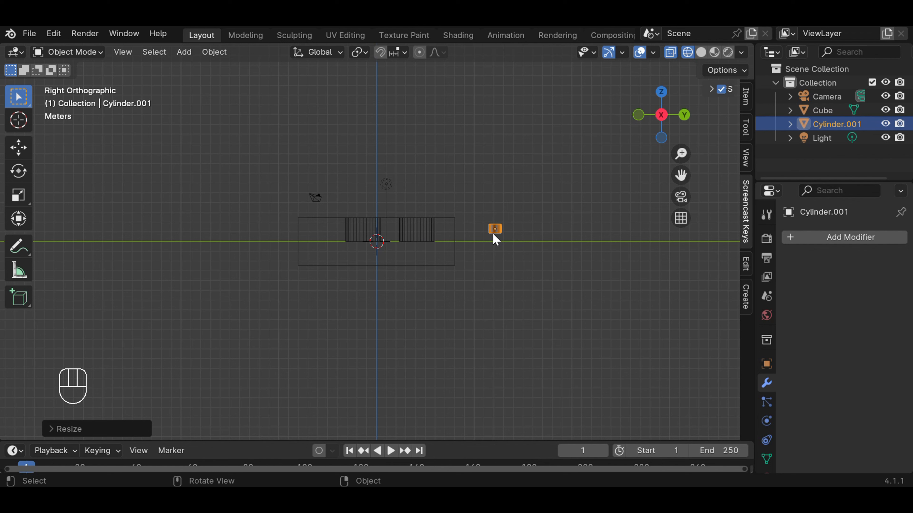
{"action": "key", "text": "s"}
{"action": "key", "text": "z"}
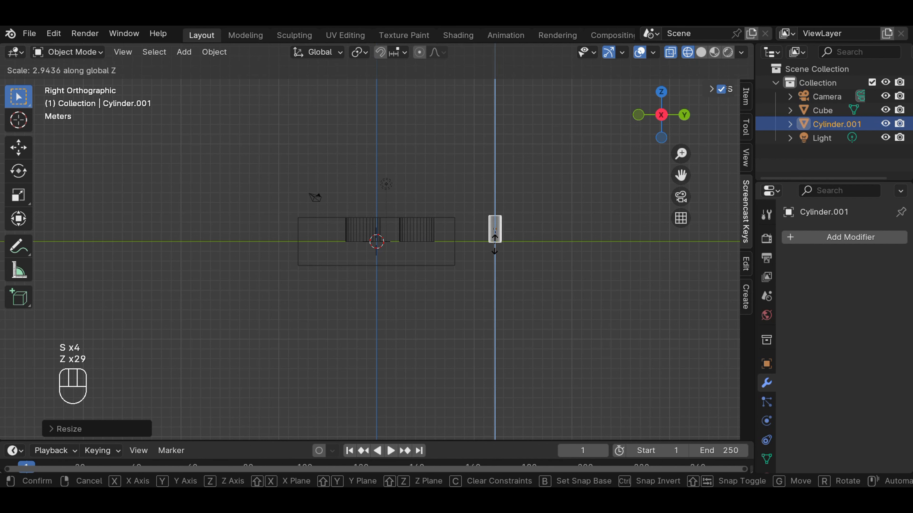
{"action": "left_click", "coordinate": [502, 243]}
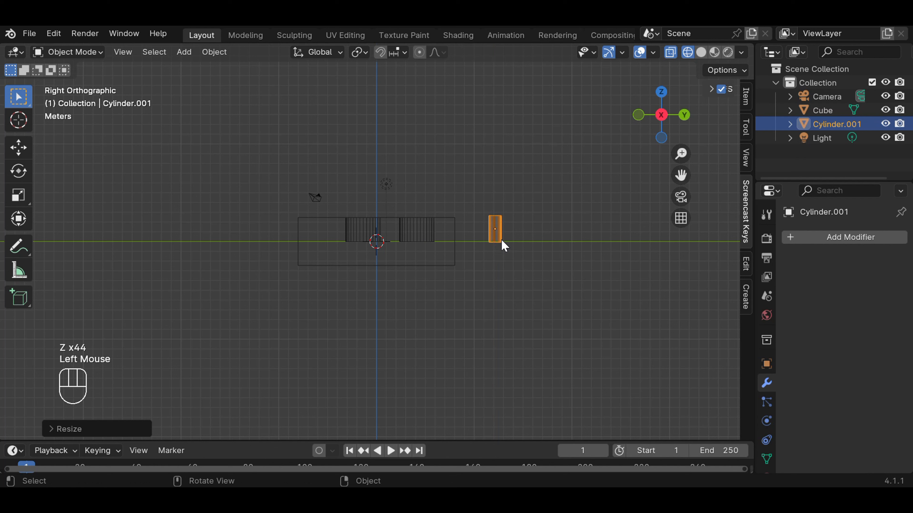
Step: Move the small cylinder about -14 m along global Y into the outline of the first round hole
{"action": "key", "text": "g"}
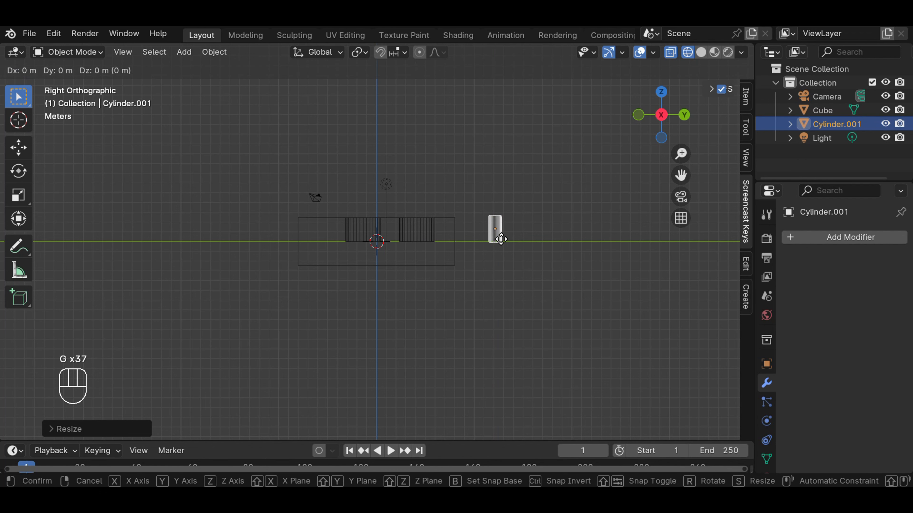
{"action": "key", "text": "y"}
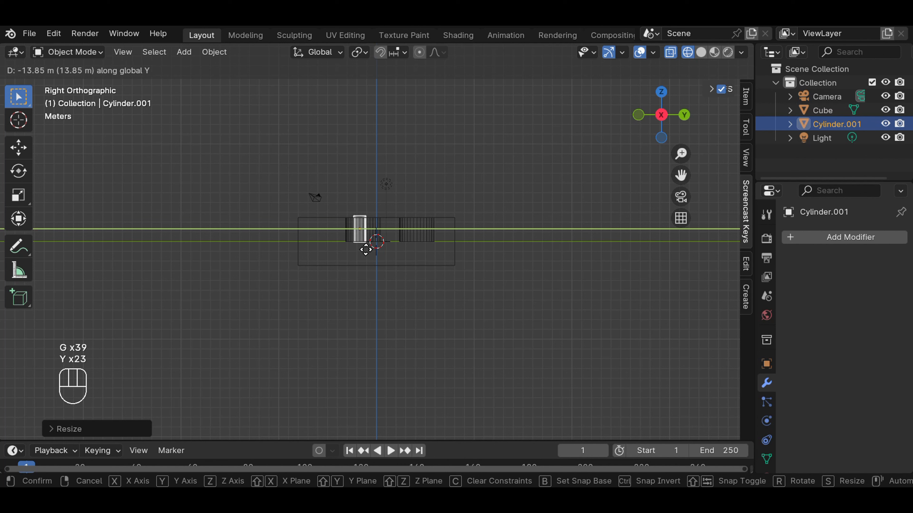
{"action": "left_click", "coordinate": [363, 250]}
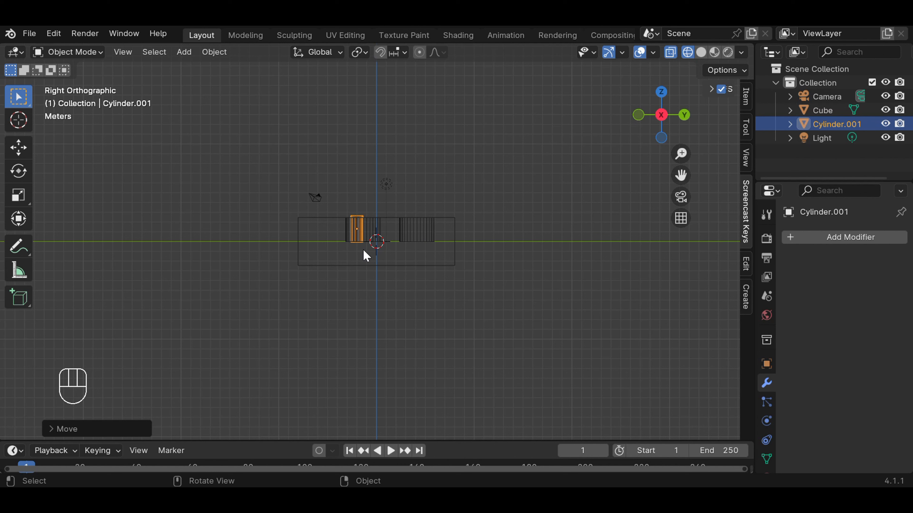
Step: Lower the small cylinder about 1.85 m along global Z through the hole's floor and check its placement from above
{"action": "key", "text": "g"}
{"action": "key", "text": "z"}
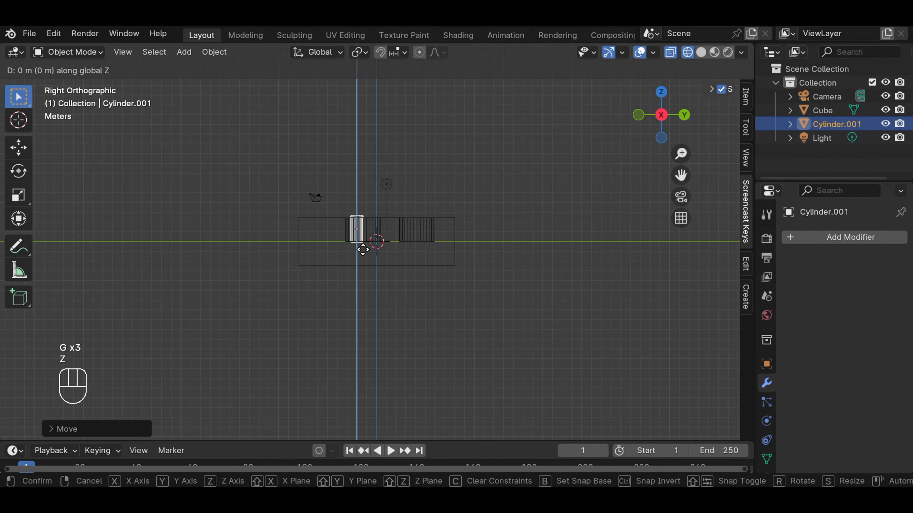
{"action": "key", "text": "z"}
{"action": "key", "text": "z"}
{"action": "key", "text": "z"}
{"action": "key", "text": "z"}
{"action": "key", "text": "z"}
{"action": "key", "text": "z"}
{"action": "key", "text": "z"}
{"action": "key", "text": "z"}
{"action": "key", "text": "z"}
{"action": "key", "text": "z"}
{"action": "key", "text": "z"}
{"action": "key", "text": "z"}
{"action": "key", "text": "z"}
{"action": "key", "text": "z"}
{"action": "key", "text": "z"}
{"action": "key", "text": "z"}
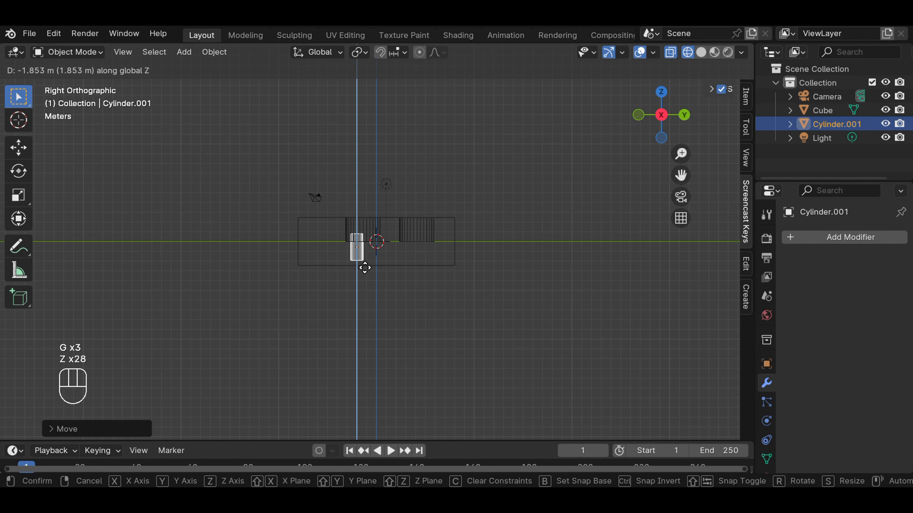
{"action": "key", "text": "z"}
{"action": "key", "text": "z"}
{"action": "key", "text": "z"}
{"action": "left_click", "coordinate": [365, 267]}
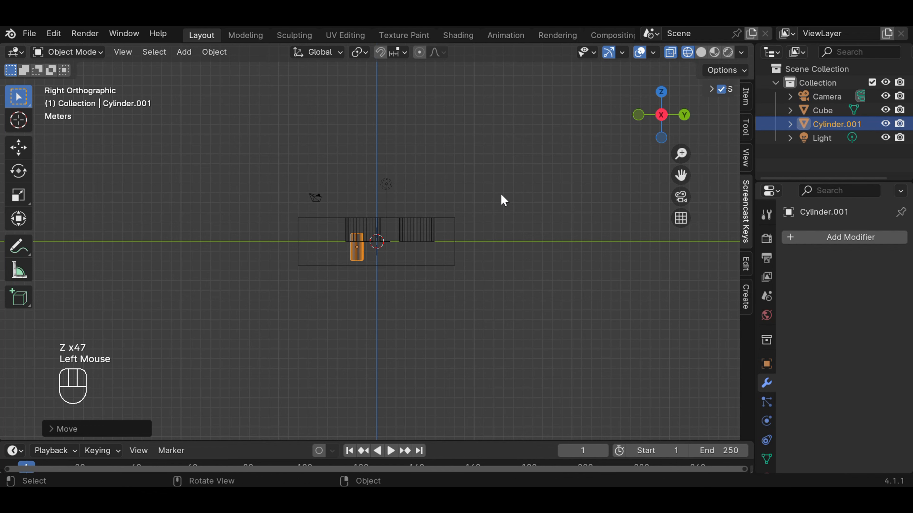
{"action": "middle_click_drag", "start_coordinate": [501, 192], "coordinate": [506, 284]}
{"action": "middle_click_drag", "start_coordinate": [515, 348], "coordinate": [503, 281]}
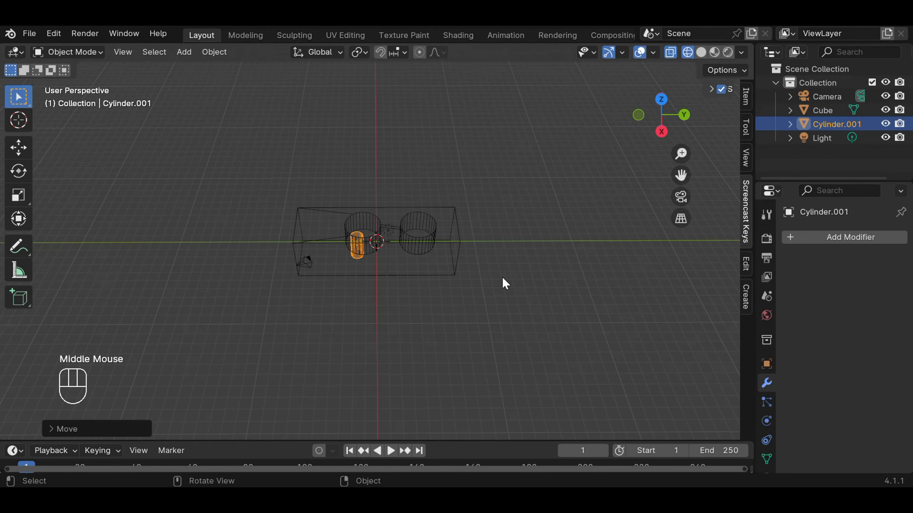
{"action": "key", "text": "KP_7"}
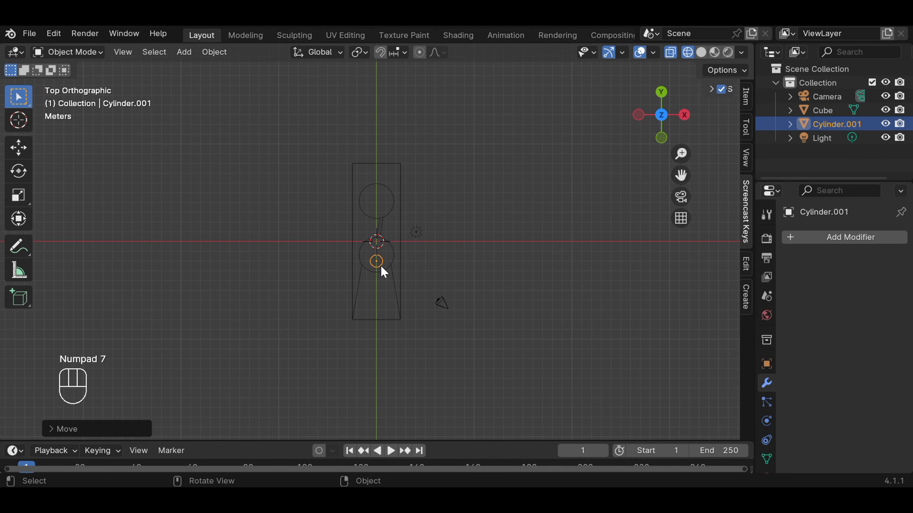
Step: Scale Cylinder.001 uniformly to about 0.7 in the top view and deselect it
{"action": "key", "text": "s"}
{"action": "key", "text": "s"}
{"action": "key", "text": "s"}
{"action": "key", "text": "s"}
{"action": "key", "text": "s"}
{"action": "key", "text": "s"}
{"action": "key", "text": "s"}
{"action": "key", "text": "s"}
{"action": "key", "text": "s"}
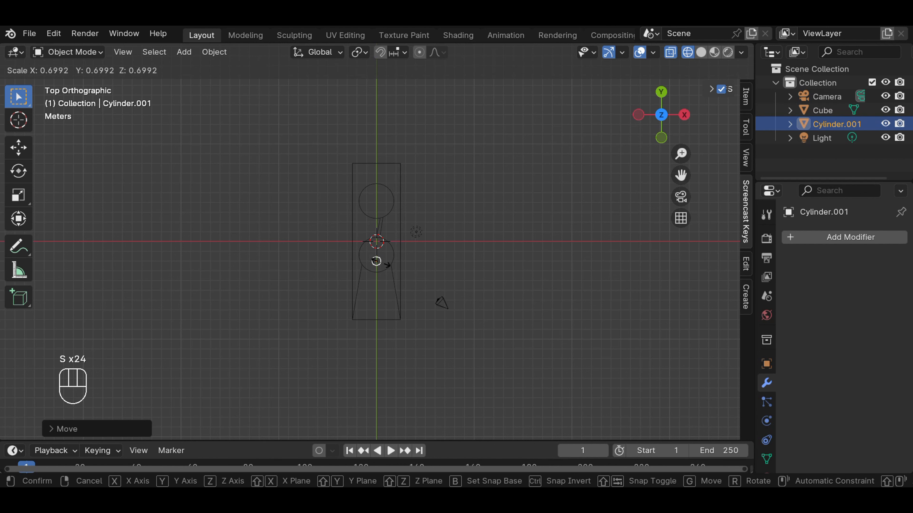
{"action": "left_click", "coordinate": [377, 262]}
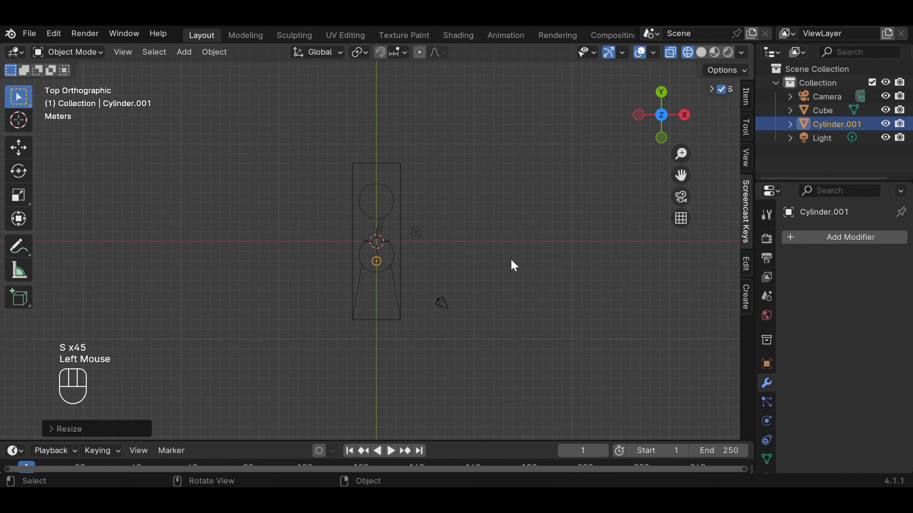
{"action": "left_click", "coordinate": [515, 259]}
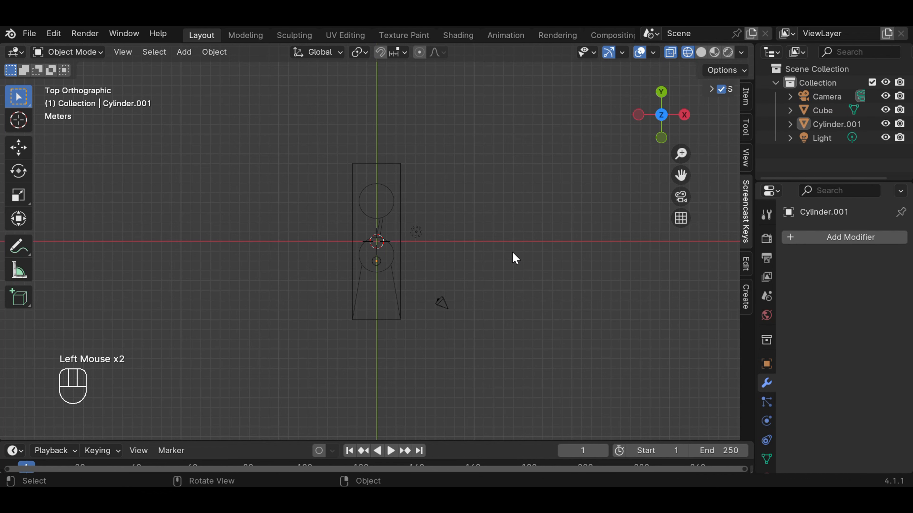
Step: Duplicate the small cylinder in the right side view and offset the copy about 1.4 m along global Y, beneath the first round hole
{"action": "key", "text": "KP_3"}
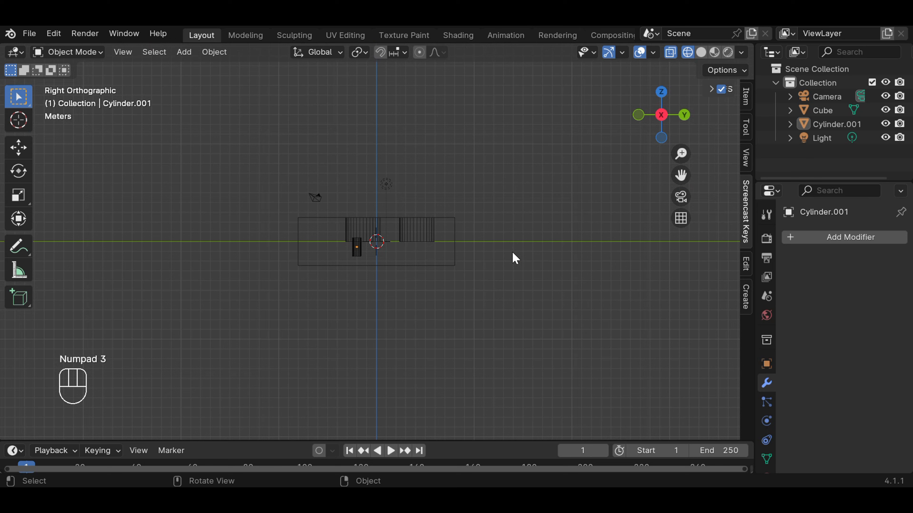
{"action": "left_click", "coordinate": [354, 249]}
{"action": "key", "text": "shift+d"}
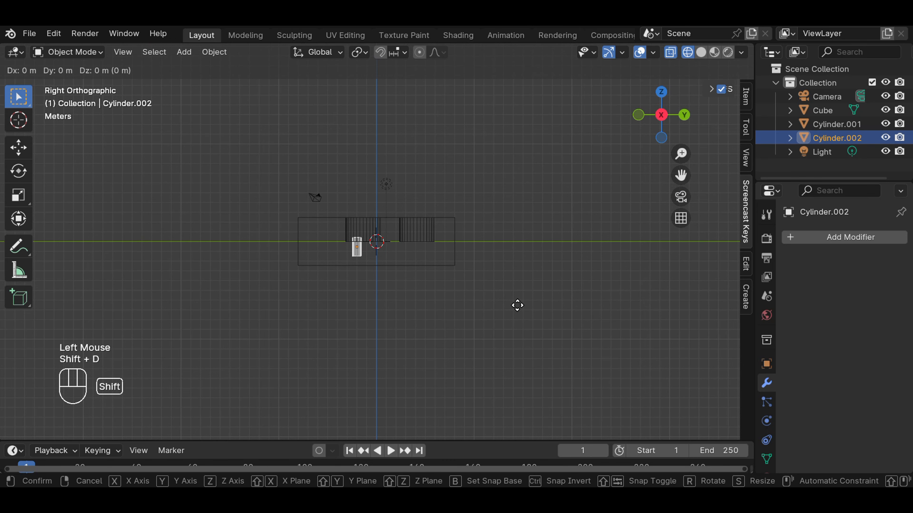
{"action": "key", "text": "y"}
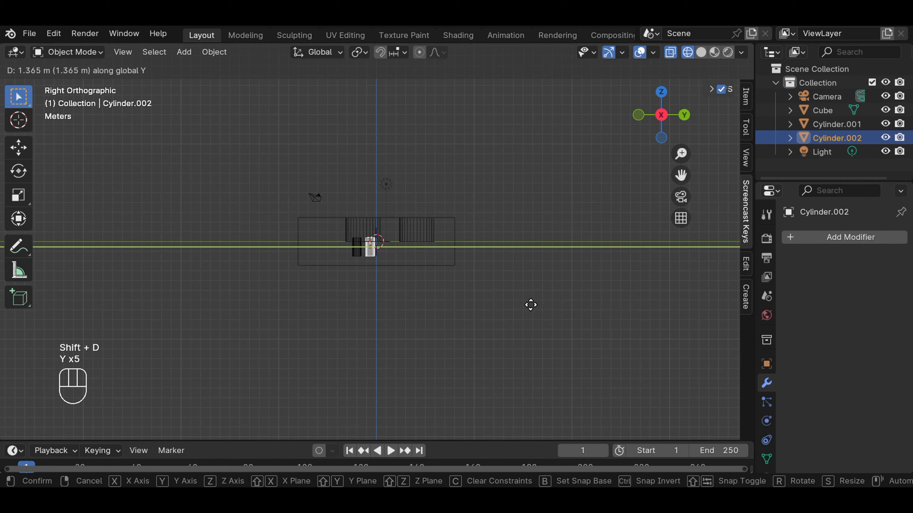
{"action": "key", "text": "y"}
{"action": "key", "text": "y"}
{"action": "key", "text": "y"}
{"action": "key", "text": "y"}
{"action": "key", "text": "y"}
{"action": "key", "text": "y"}
{"action": "left_click", "coordinate": [535, 310]}
{"action": "key", "text": "y"}
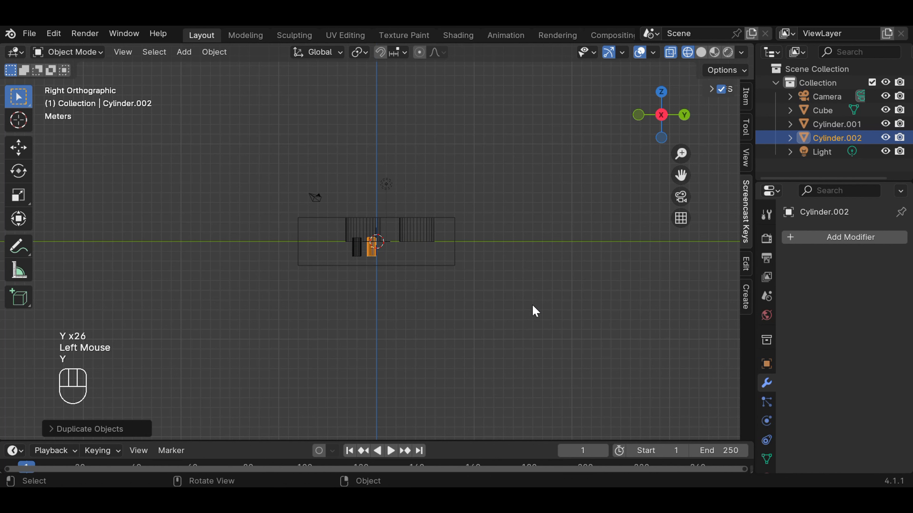
Step: Duplicate Cylinder.002 and move the copy about 3.9 m along global Y, beneath the second round hole
{"action": "key", "text": "shift+d"}
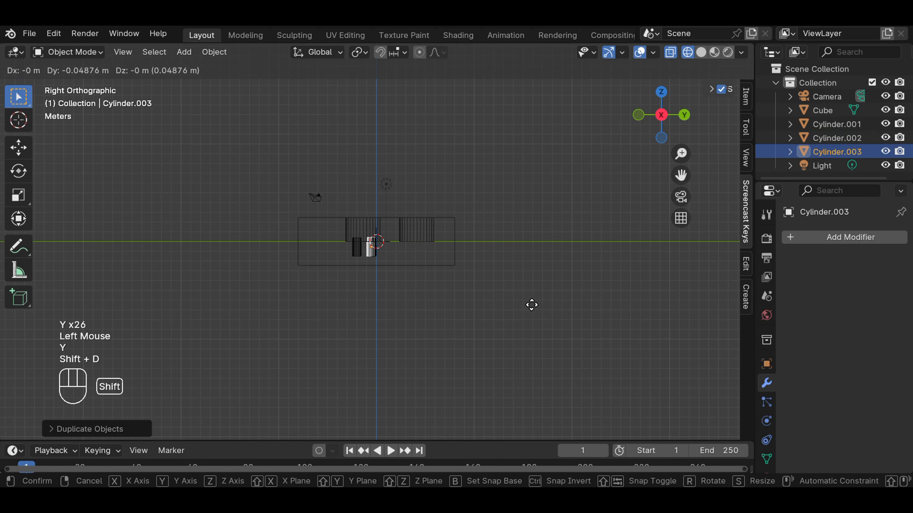
{"action": "key", "text": "y"}
{"action": "key", "text": "y"}
{"action": "key", "text": "y"}
{"action": "key", "text": "y"}
{"action": "key", "text": "y"}
{"action": "key", "text": "y"}
{"action": "key", "text": "y"}
{"action": "key", "text": "y"}
{"action": "key", "text": "y"}
{"action": "key", "text": "y"}
{"action": "key", "text": "y"}
{"action": "key", "text": "y"}
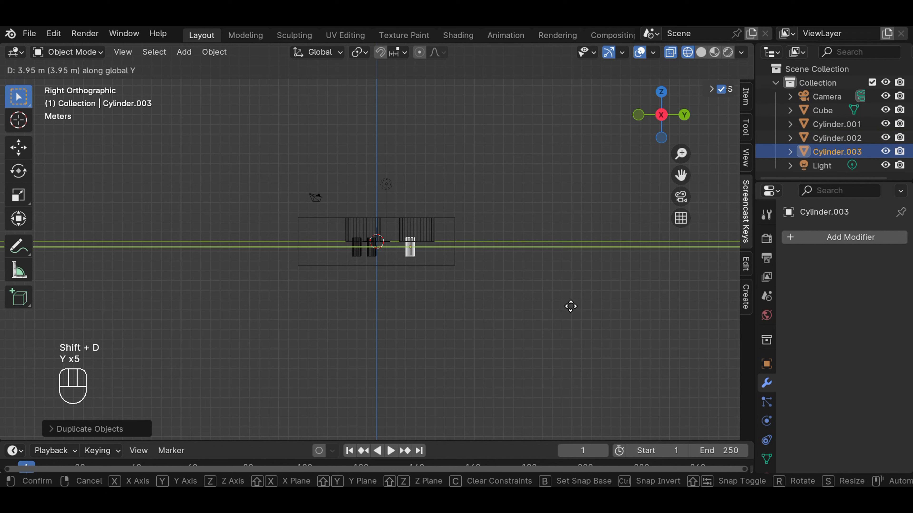
{"action": "left_click", "coordinate": [571, 311]}
Step: Duplicate Cylinder.003 about 1.7 m along global Y beneath the second hole, and check the four small cylinders in perspective
{"action": "key", "text": "shift+d"}
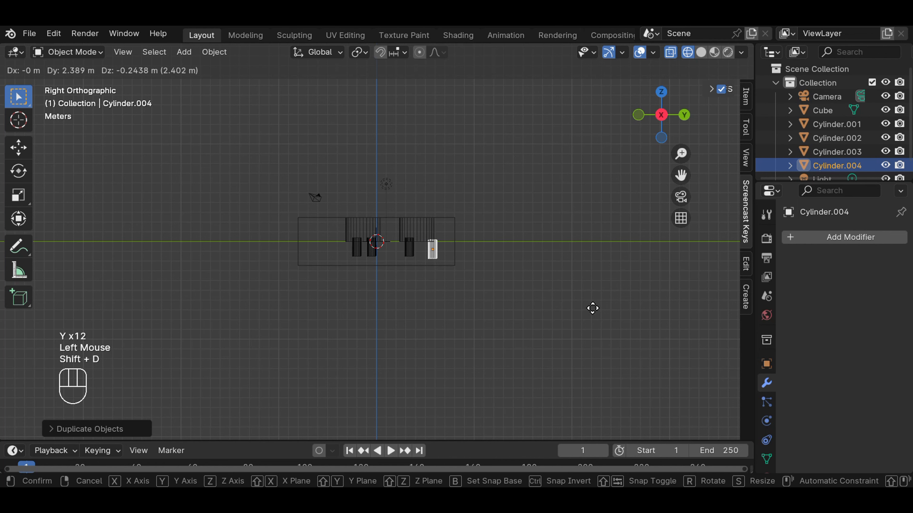
{"action": "key", "text": "y"}
{"action": "key", "text": "y"}
{"action": "key", "text": "y"}
{"action": "key", "text": "y"}
{"action": "key", "text": "y"}
{"action": "key", "text": "y"}
{"action": "key", "text": "y"}
{"action": "key", "text": "y"}
{"action": "key", "text": "y"}
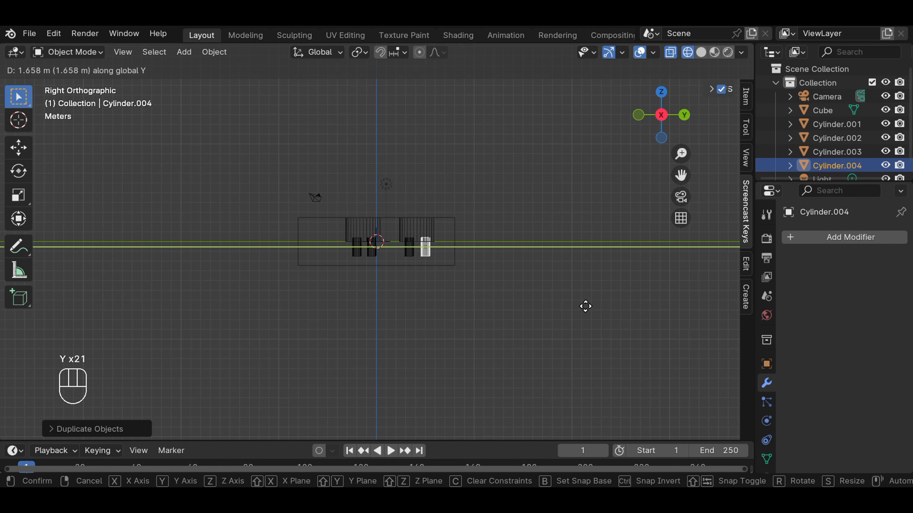
{"action": "left_click", "coordinate": [586, 310]}
{"action": "left_click", "coordinate": [537, 243]}
{"action": "mouse_move", "coordinate": [520, 200]}
{"action": "middle_mouse_down"}
{"action": "mouse_move", "coordinate": [531, 362]}
{"action": "mouse_move", "coordinate": [526, 328]}
{"action": "mouse_move", "coordinate": [536, 310]}
{"action": "mouse_move", "coordinate": [545, 344]}
{"action": "mouse_move", "coordinate": [554, 273]}
{"action": "mouse_move", "coordinate": [524, 208]}
{"action": "middle_mouse_up"}
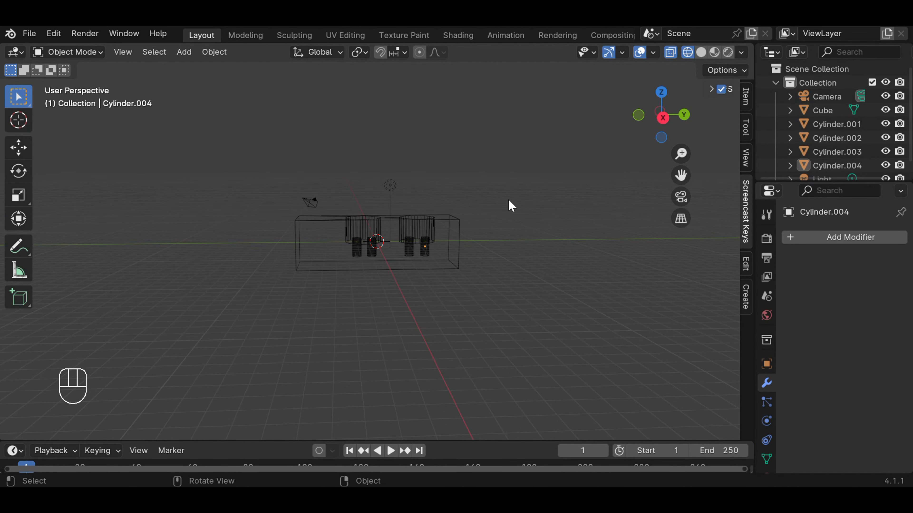
{"action": "scroll", "coordinate": [511, 219], "scroll_direction": "up", "scroll_amount": 2}
Step: Select the block in solid display, return to wireframe, and subtract Cylinder.001 from it with an applied Boolean Difference modifier
{"action": "key", "text": "KP_3"}
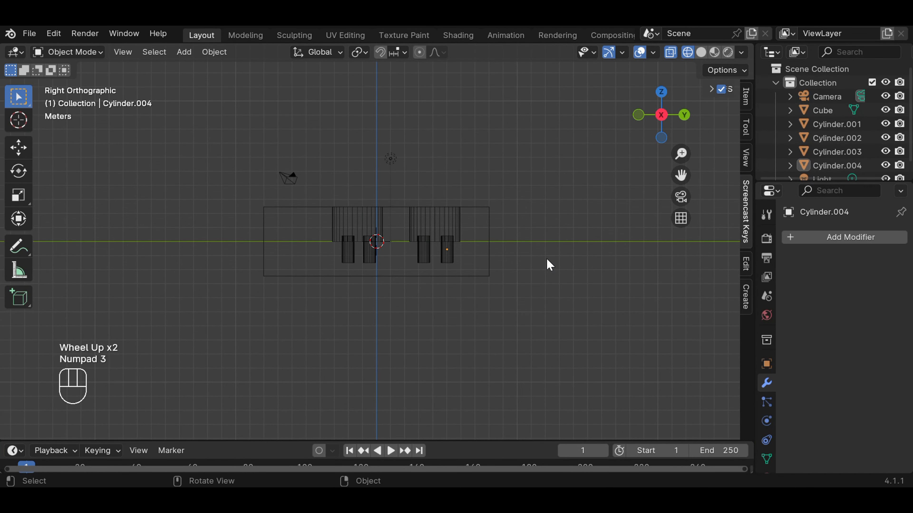
{"action": "scroll", "coordinate": [548, 262], "scroll_direction": "up", "scroll_amount": 2}
{"action": "left_click", "coordinate": [701, 53]}
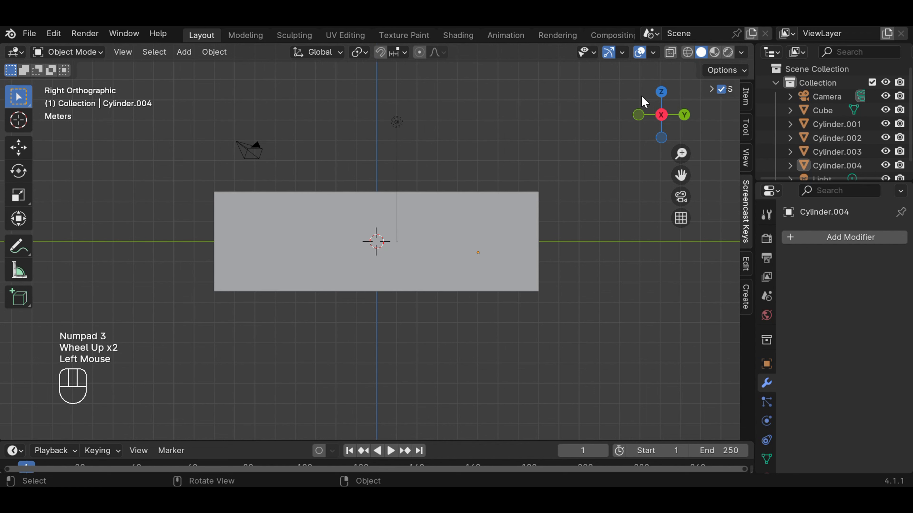
{"action": "left_click", "coordinate": [525, 269]}
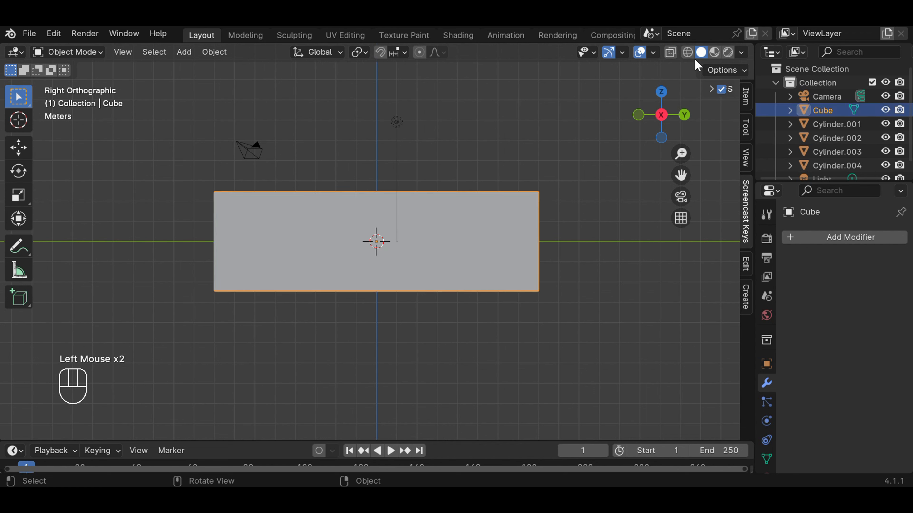
{"action": "left_click", "coordinate": [687, 52]}
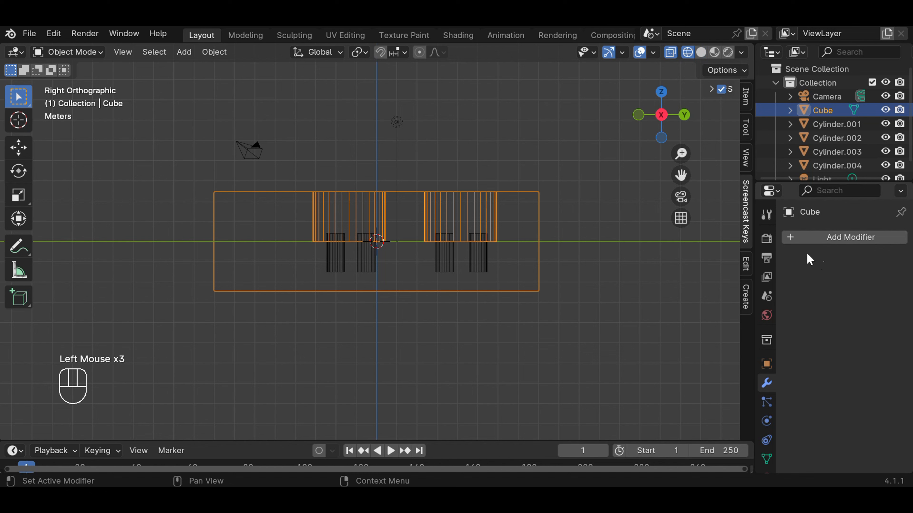
{"action": "left_click", "coordinate": [821, 237]}
{"action": "mouse_move", "coordinate": [785, 240]}
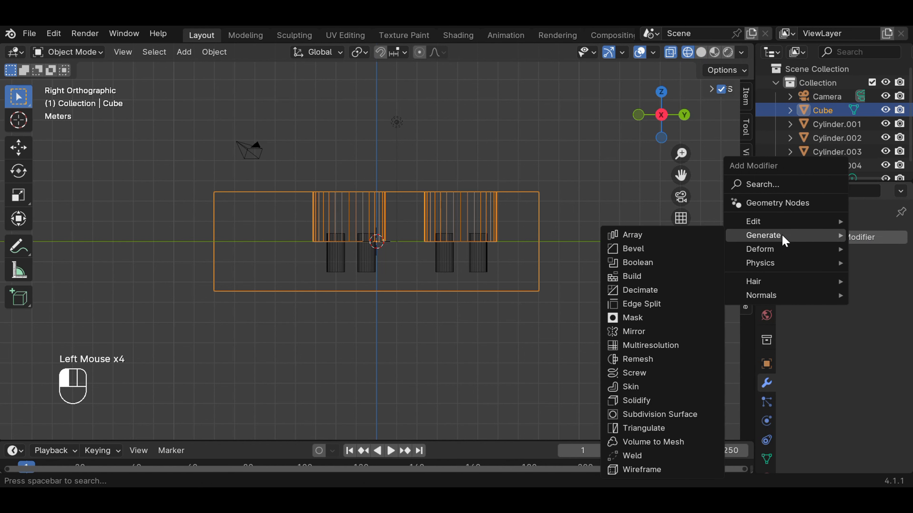
{"action": "left_click", "coordinate": [667, 263]}
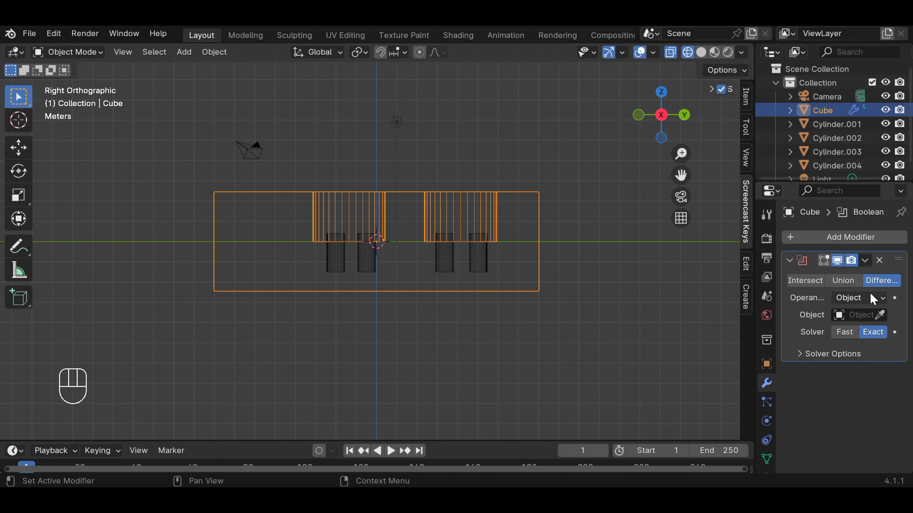
{"action": "left_click", "coordinate": [879, 316]}
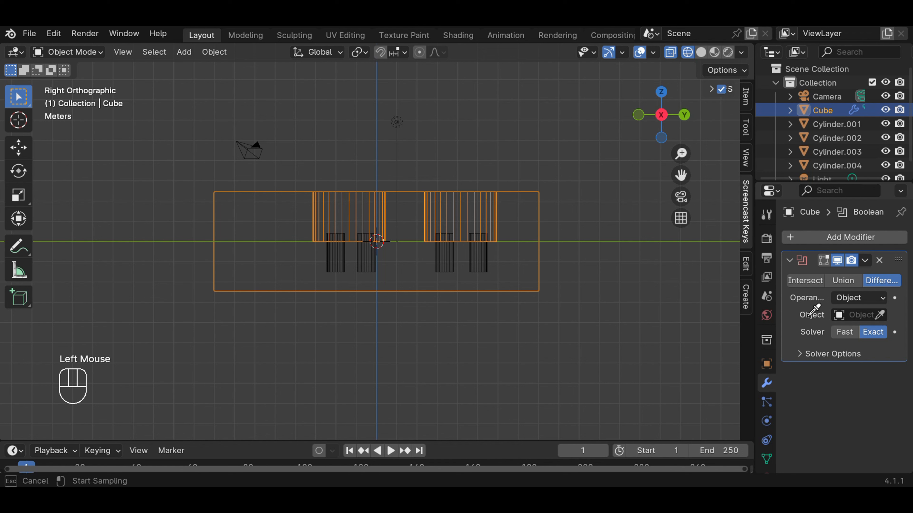
{"action": "left_click", "coordinate": [343, 258]}
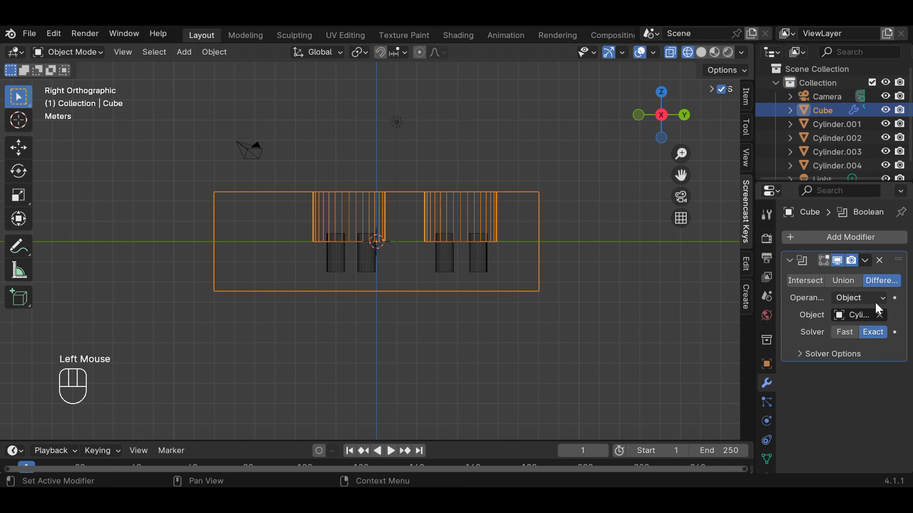
{"action": "left_click", "coordinate": [864, 260]}
{"action": "left_click", "coordinate": [833, 279]}
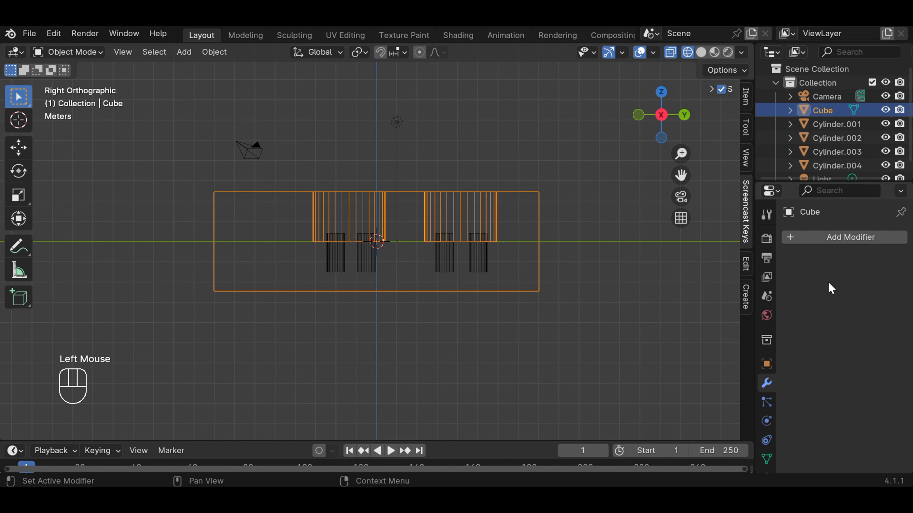
Step: Subtract Cylinder.002 from the block with another Boolean Difference modifier and apply it
{"action": "left_click", "coordinate": [844, 240]}
{"action": "mouse_move", "coordinate": [843, 240]}
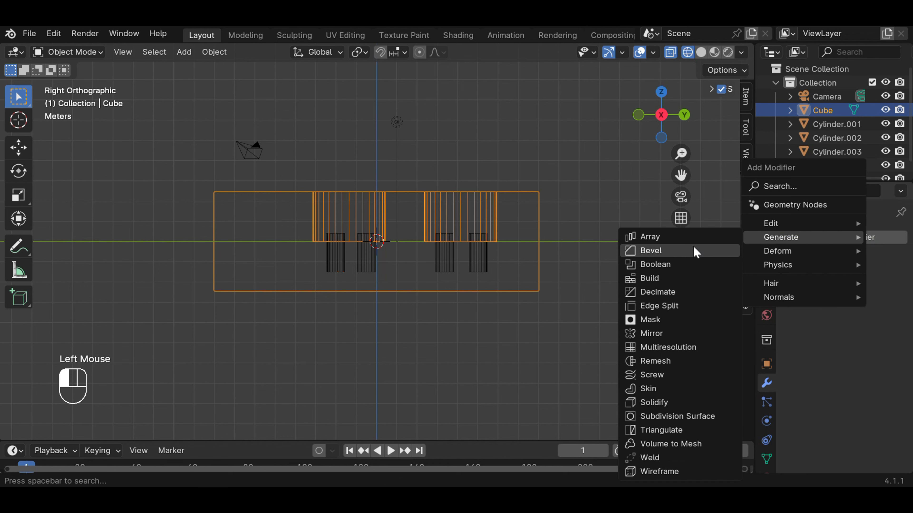
{"action": "left_click", "coordinate": [684, 268]}
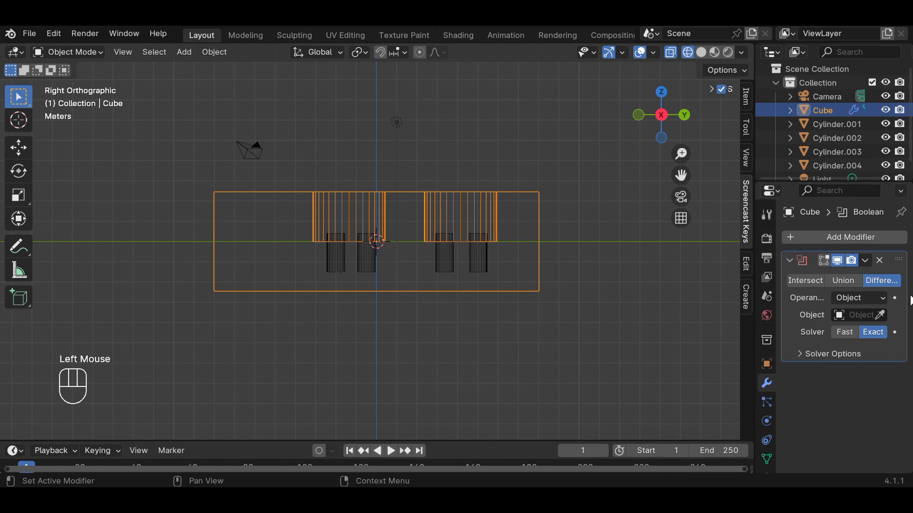
{"action": "left_click", "coordinate": [882, 315]}
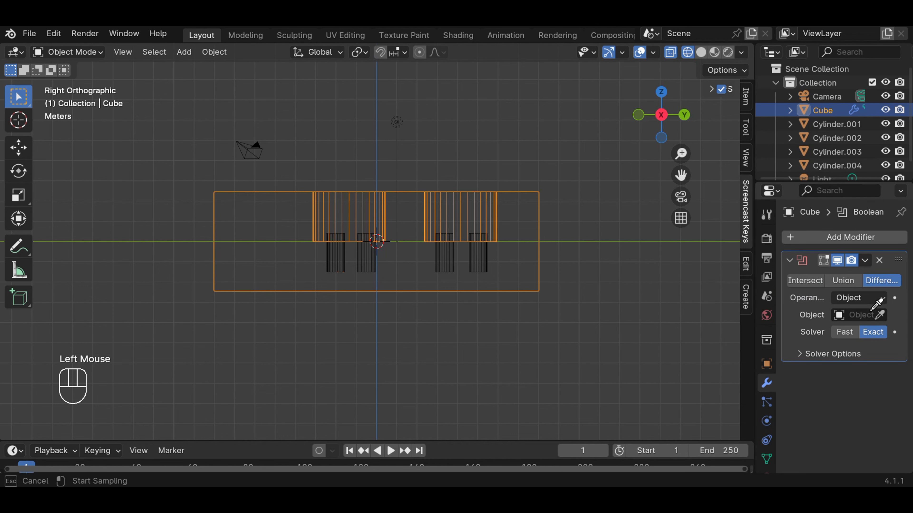
{"action": "left_click", "coordinate": [375, 255]}
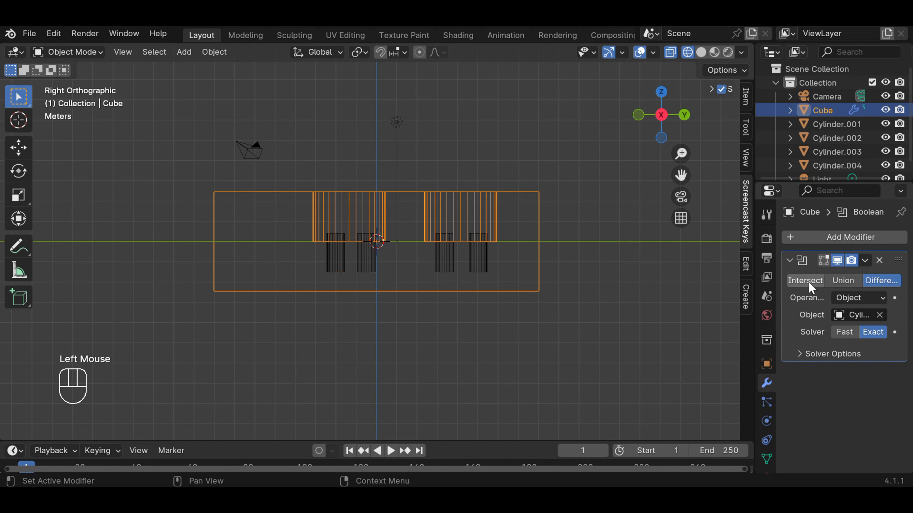
{"action": "left_click", "coordinate": [865, 260]}
{"action": "left_click", "coordinate": [818, 277]}
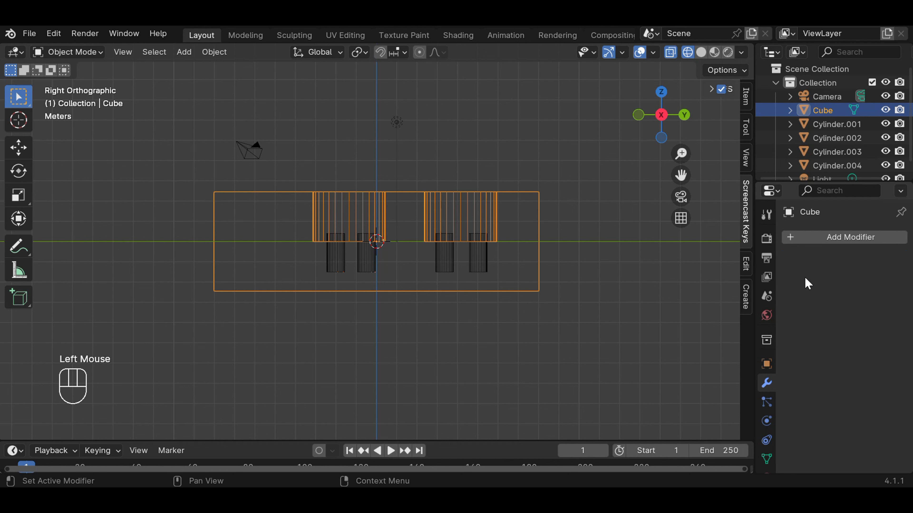
Step: Cut Cylinder.003, the first small cylinder beneath the second hole, out of the block with an applied Boolean Difference modifier
{"action": "left_click", "coordinate": [813, 238]}
{"action": "mouse_move", "coordinate": [813, 238]}
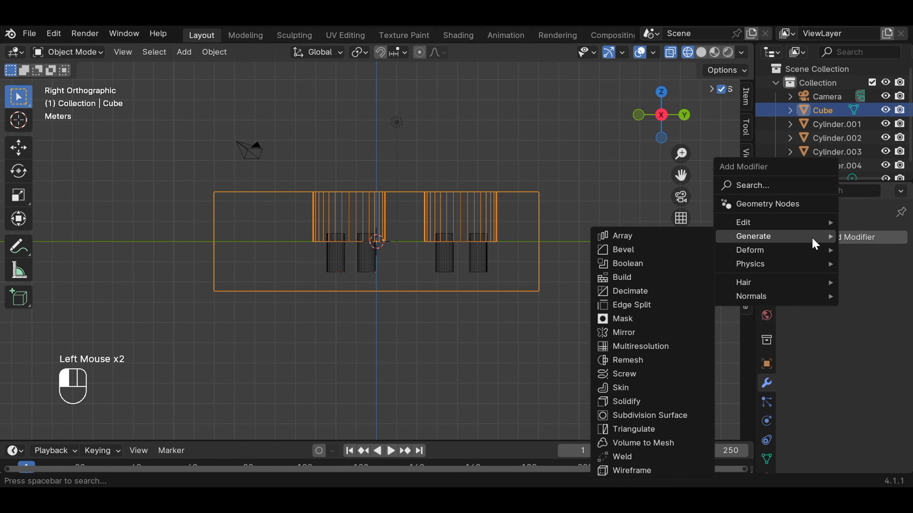
{"action": "left_click", "coordinate": [647, 264]}
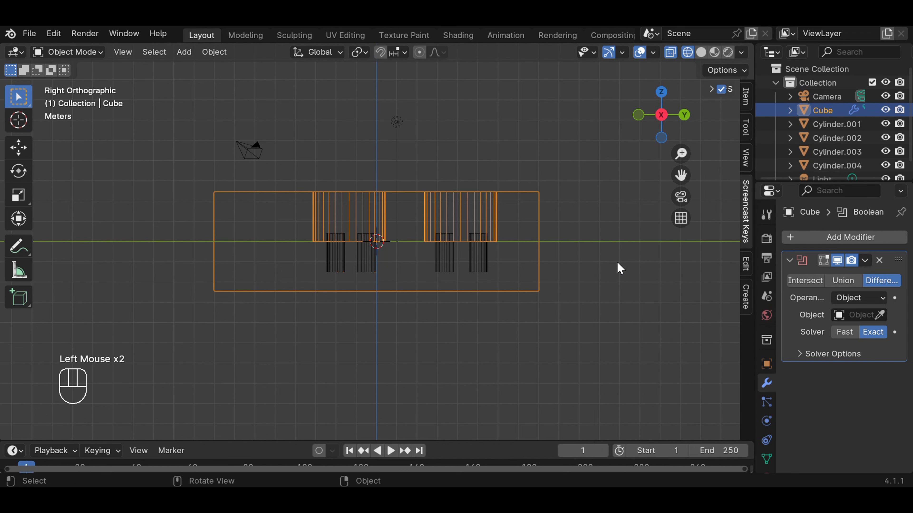
{"action": "left_click", "coordinate": [881, 315]}
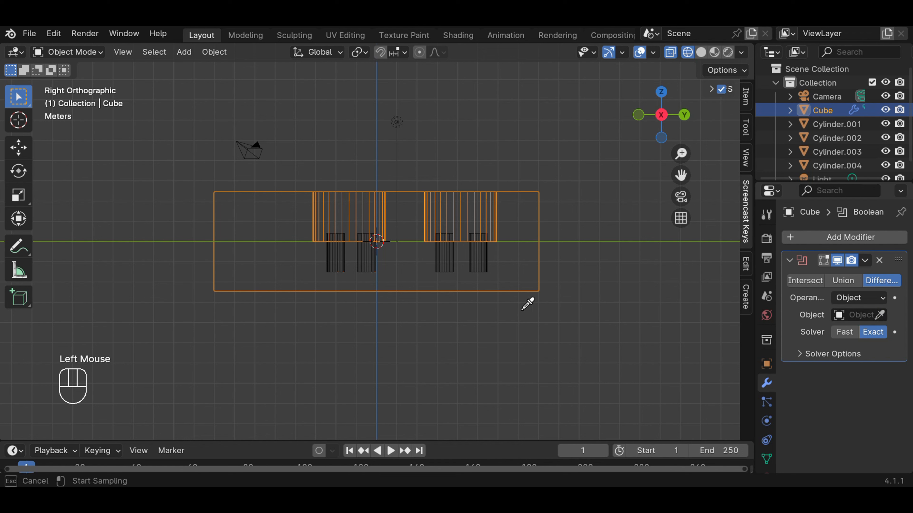
{"action": "left_click", "coordinate": [445, 257]}
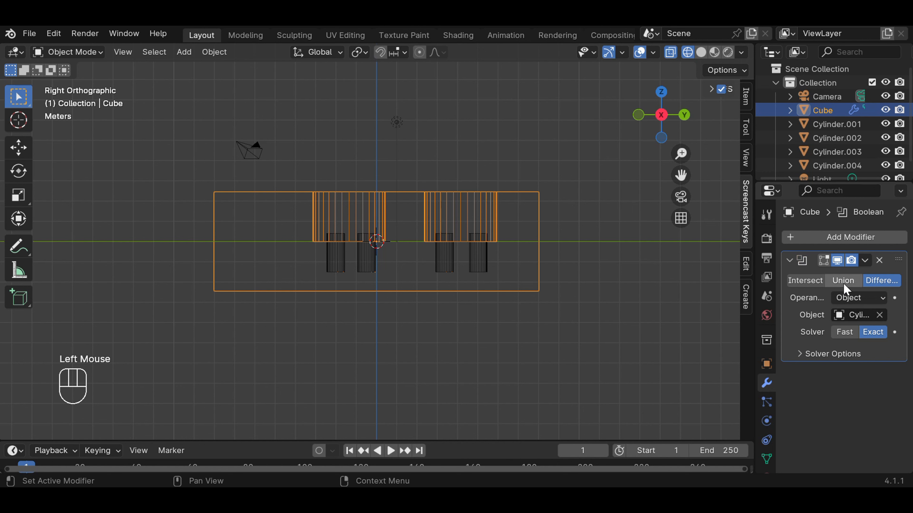
{"action": "left_click", "coordinate": [866, 265]}
{"action": "left_click", "coordinate": [826, 278]}
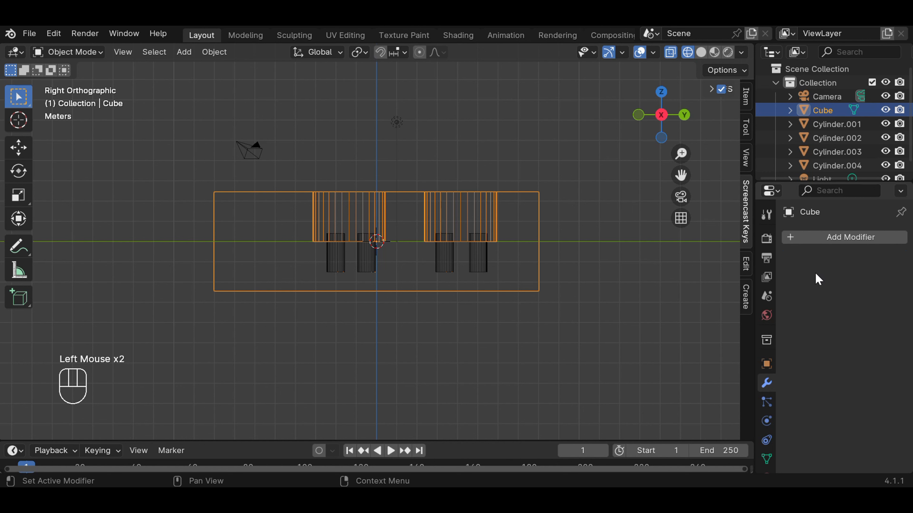
Step: Subtract Cylinder.004, the outer small cylinder beneath the second hole, from the block with an applied Boolean Difference modifier
{"action": "left_click", "coordinate": [828, 239]}
{"action": "mouse_move", "coordinate": [837, 227]}
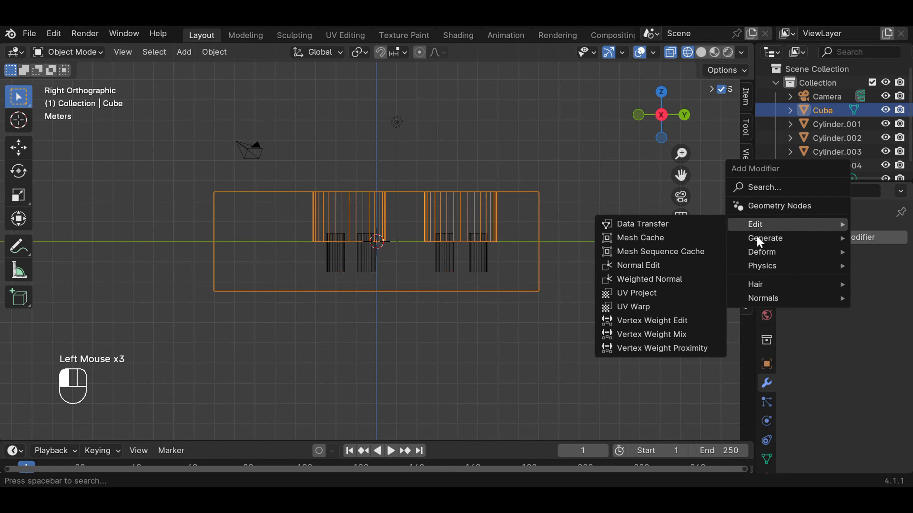
{"action": "mouse_move", "coordinate": [758, 239]}
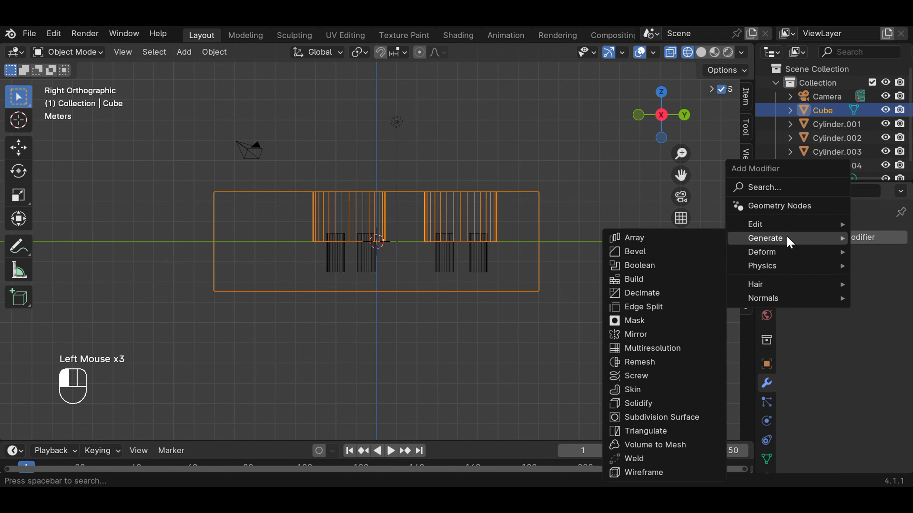
{"action": "left_click", "coordinate": [677, 266]}
{"action": "left_click", "coordinate": [880, 315]}
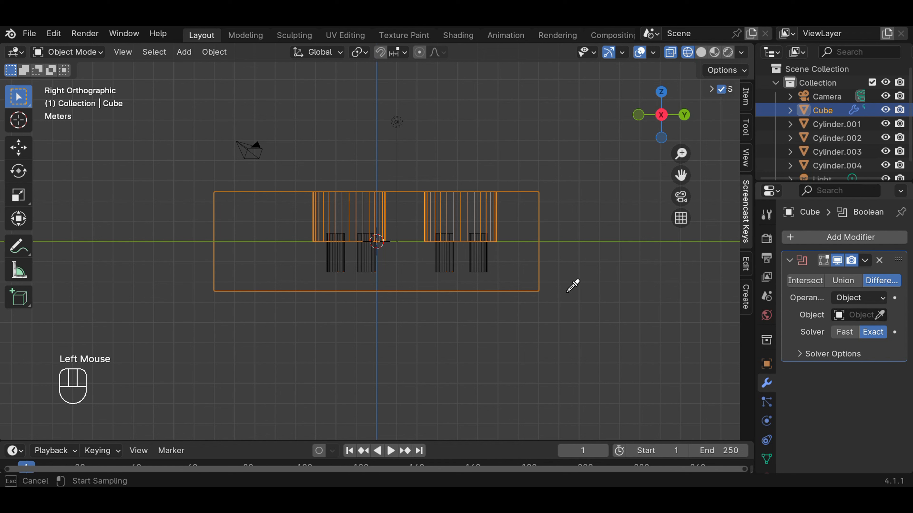
{"action": "left_click", "coordinate": [485, 256]}
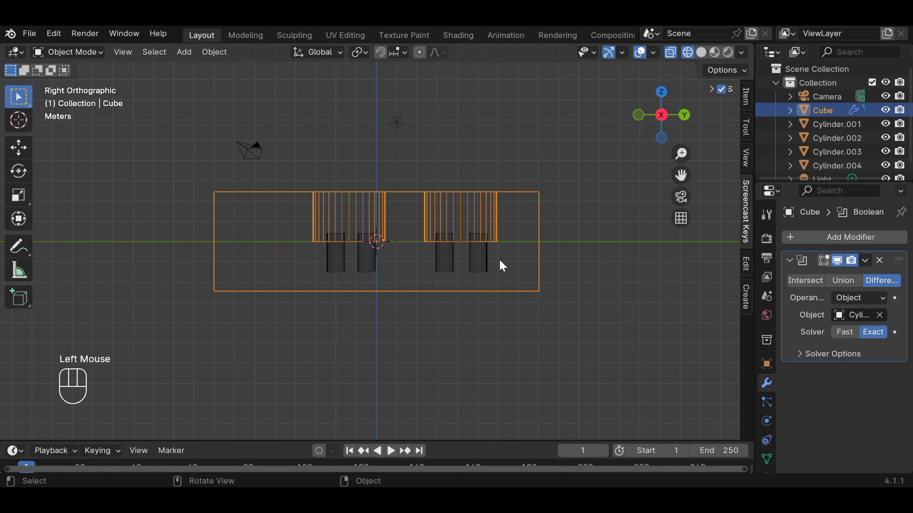
{"action": "left_click", "coordinate": [865, 260]}
{"action": "left_click", "coordinate": [821, 276]}
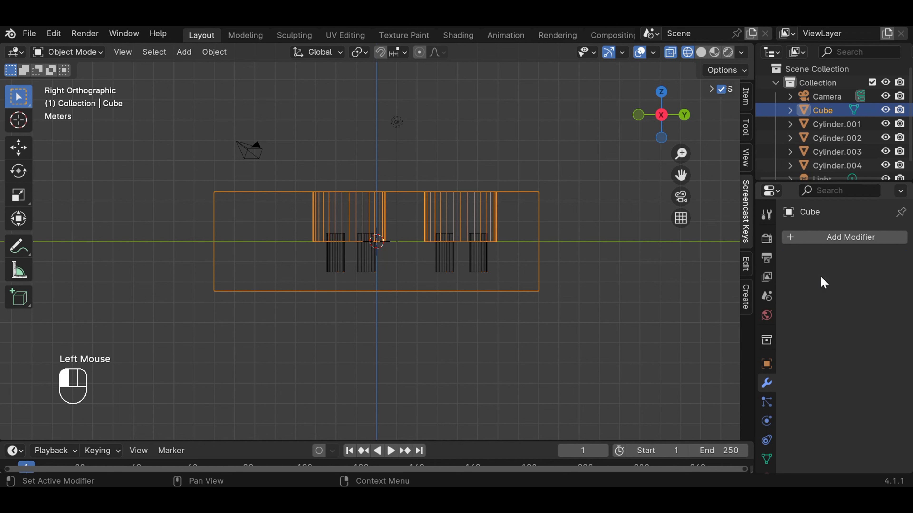
{"action": "left_click", "coordinate": [335, 266]}
{"action": "left_click", "coordinate": [395, 257], "text": "shift"}
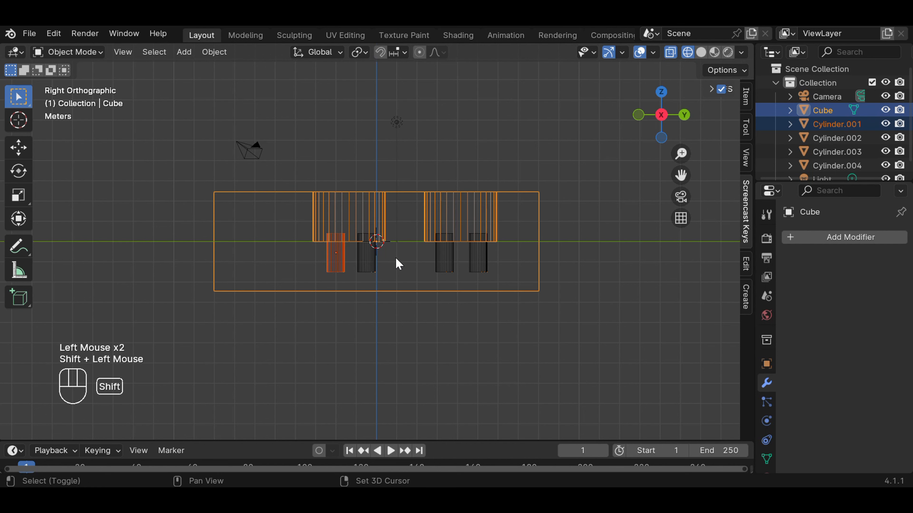
{"action": "left_click", "coordinate": [615, 257]}
{"action": "left_click", "coordinate": [332, 262]}
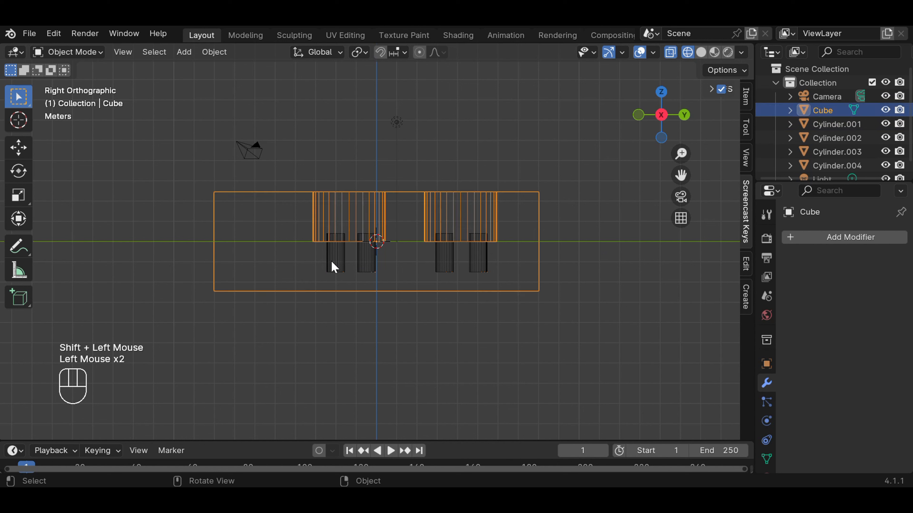
{"action": "left_click", "coordinate": [430, 321]}
{"action": "left_click", "coordinate": [340, 263]}
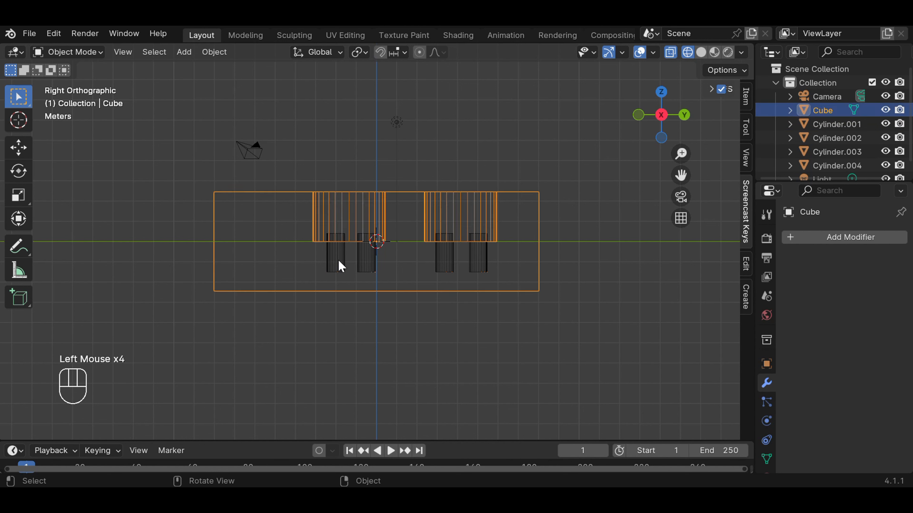
{"action": "left_click", "coordinate": [602, 277]}
Step: Switch to solid display and delete the four small cutter cylinders, Cylinder.001 to Cylinder.004, from inside the block's holes
{"action": "left_click", "coordinate": [701, 53]}
{"action": "mouse_move", "coordinate": [597, 204]}
{"action": "middle_mouse_down"}
{"action": "mouse_move", "coordinate": [601, 343]}
{"action": "mouse_move", "coordinate": [603, 315]}
{"action": "middle_mouse_up"}
{"action": "scroll", "coordinate": [439, 258], "scroll_direction": "up", "scroll_amount": 2}
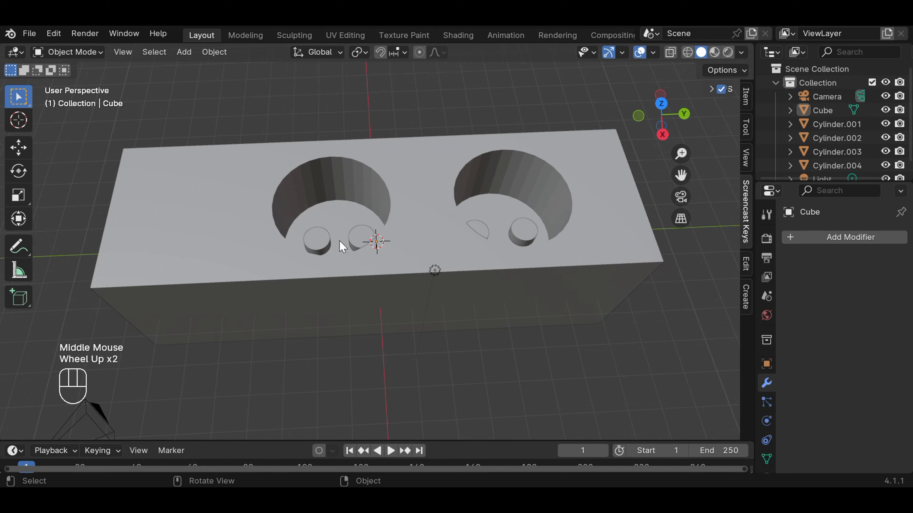
{"action": "left_click", "coordinate": [326, 246]}
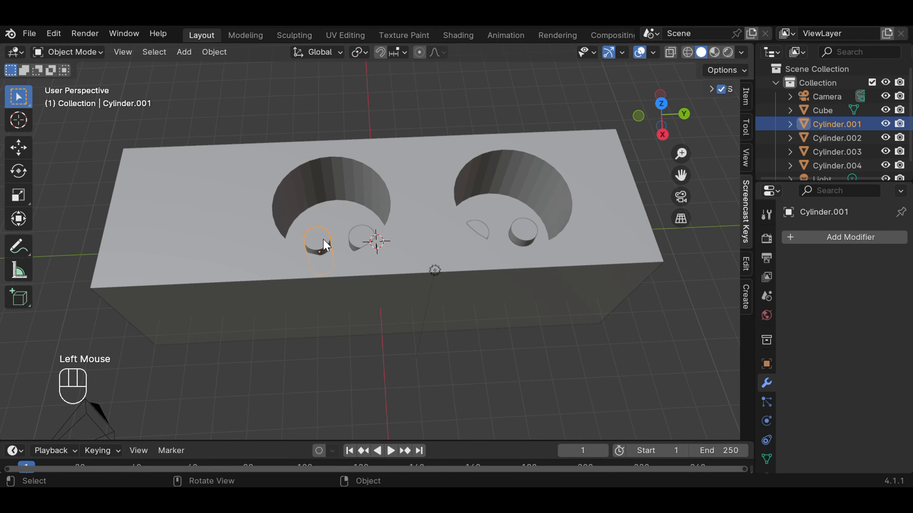
{"action": "key", "text": "Delete"}
{"action": "left_click", "coordinate": [365, 234]}
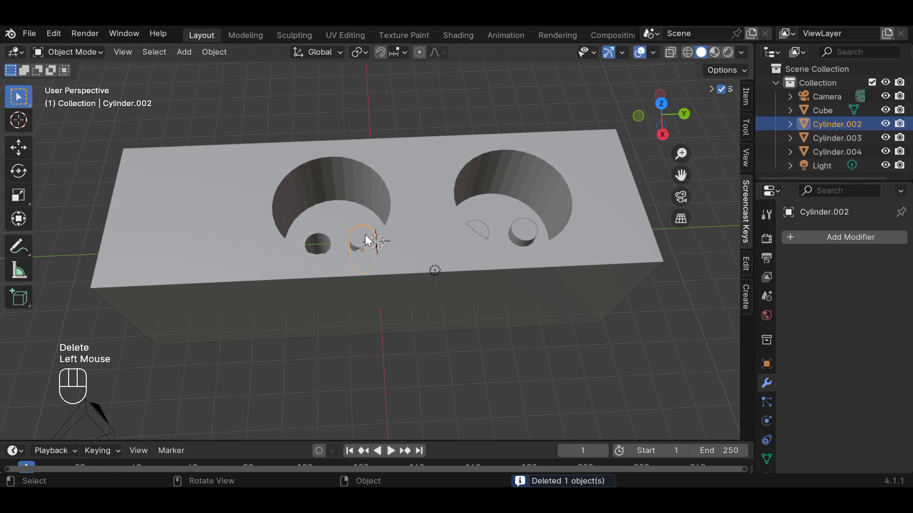
{"action": "key", "text": "Delete"}
{"action": "left_click", "coordinate": [485, 232]}
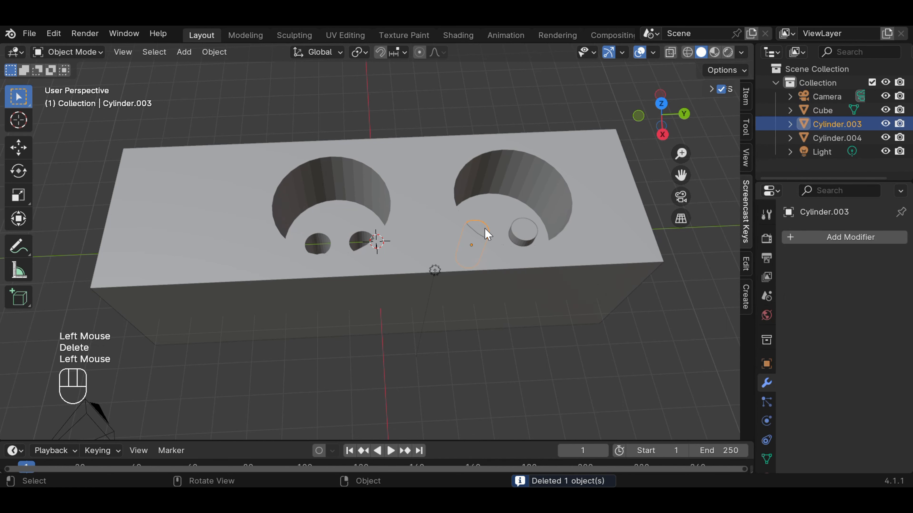
{"action": "key", "text": "Delete"}
{"action": "left_click", "coordinate": [524, 235]}
{"action": "key", "text": "Delete"}
{"action": "scroll", "coordinate": [539, 295], "scroll_direction": "down", "scroll_amount": 1}
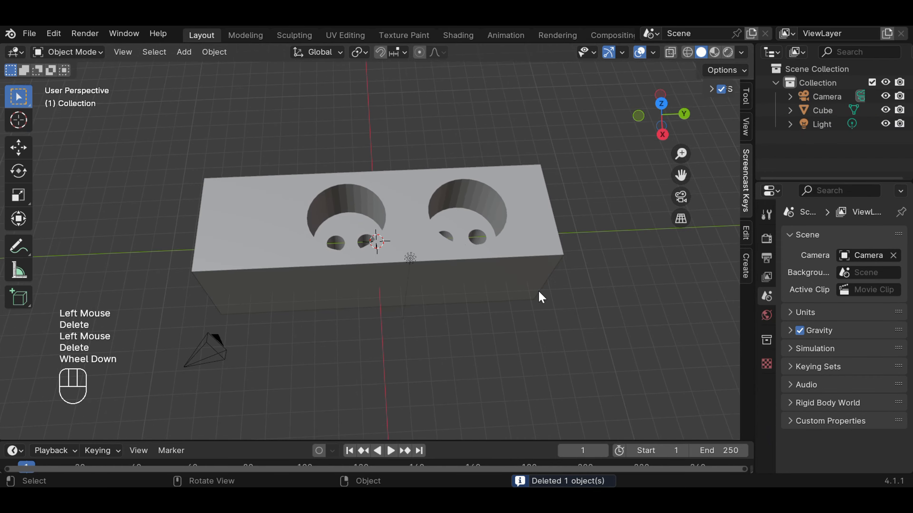
{"action": "mouse_move", "coordinate": [540, 297]}
{"action": "middle_mouse_down"}
{"action": "mouse_move", "coordinate": [544, 340]}
{"action": "mouse_move", "coordinate": [557, 183]}
{"action": "mouse_move", "coordinate": [585, 319]}
{"action": "mouse_move", "coordinate": [551, 193]}
{"action": "mouse_move", "coordinate": [658, 217]}
{"action": "mouse_move", "coordinate": [700, 216]}
{"action": "mouse_move", "coordinate": [89, 206]}
{"action": "mouse_move", "coordinate": [611, 243]}
{"action": "mouse_move", "coordinate": [548, 258]}
{"action": "mouse_move", "coordinate": [541, 230]}
{"action": "mouse_move", "coordinate": [556, 218]}
{"action": "middle_mouse_up"}
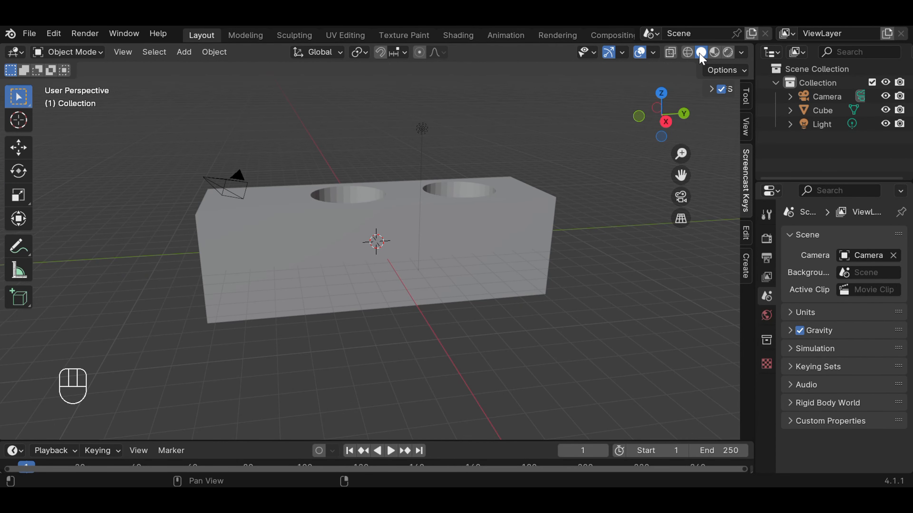
Step: Select the block in front wireframe view and scale its height to about 0.655 along global Z
{"action": "left_click", "coordinate": [687, 52]}
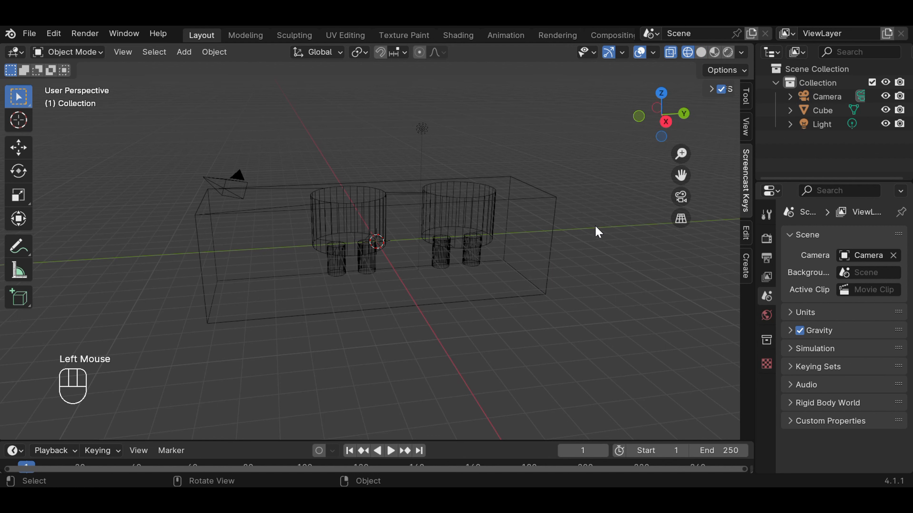
{"action": "key", "text": "KP_1"}
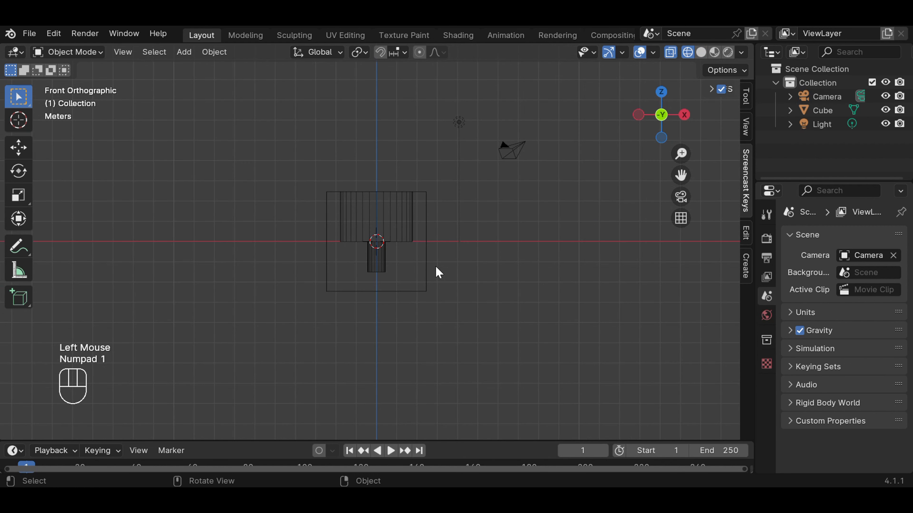
{"action": "left_click", "coordinate": [424, 286]}
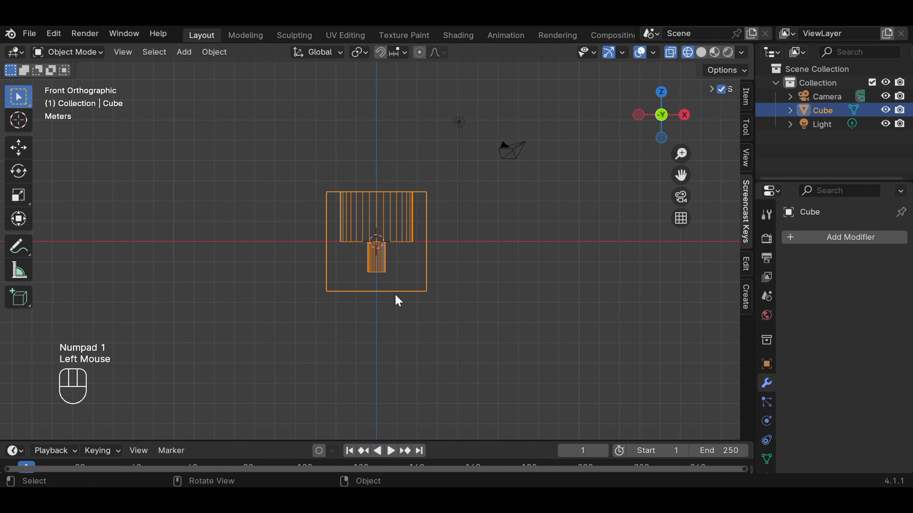
{"action": "key", "text": "s"}
{"action": "key", "text": "z"}
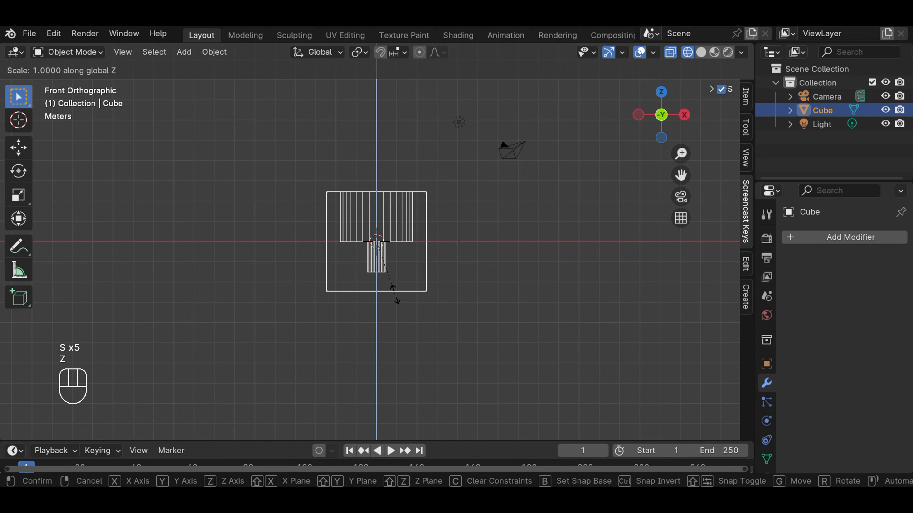
{"action": "left_click", "coordinate": [393, 274]}
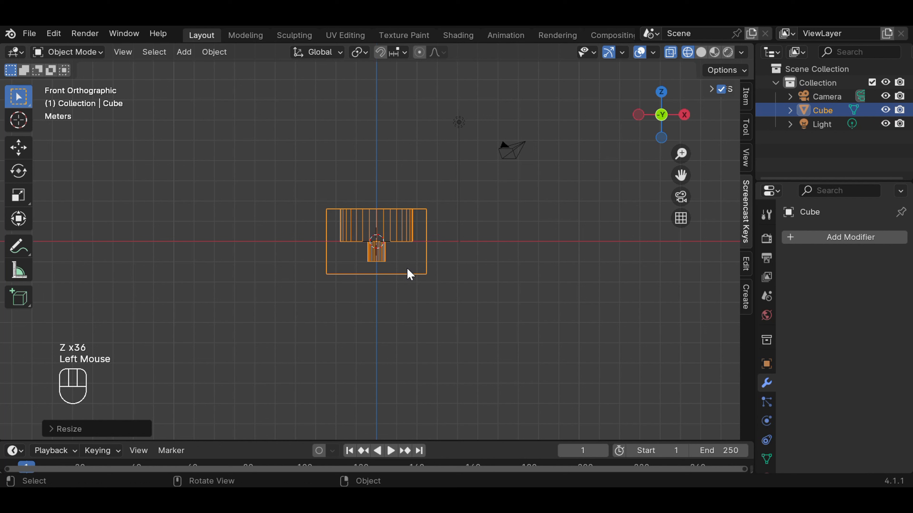
Step: Scale the block slightly narrower along global X and check its proportions in solid perspective view
{"action": "key", "text": "s"}
{"action": "key", "text": "x"}
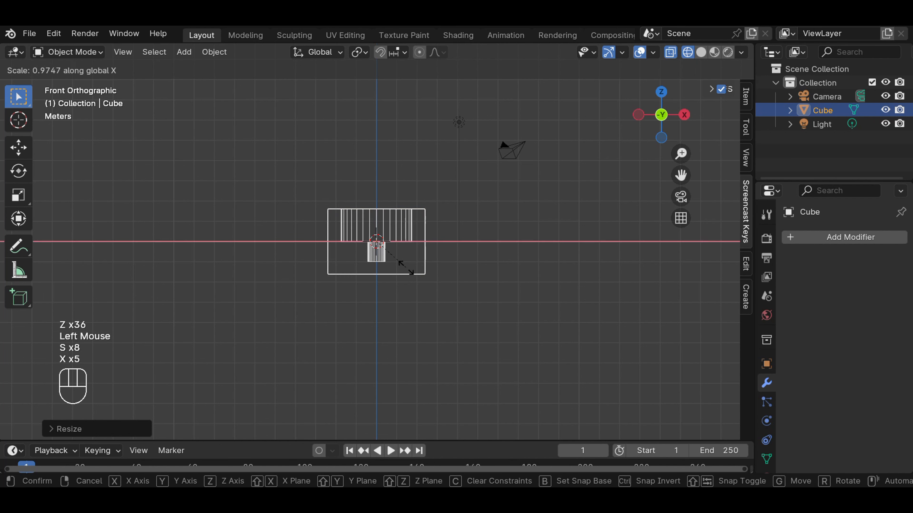
{"action": "left_click", "coordinate": [397, 267]}
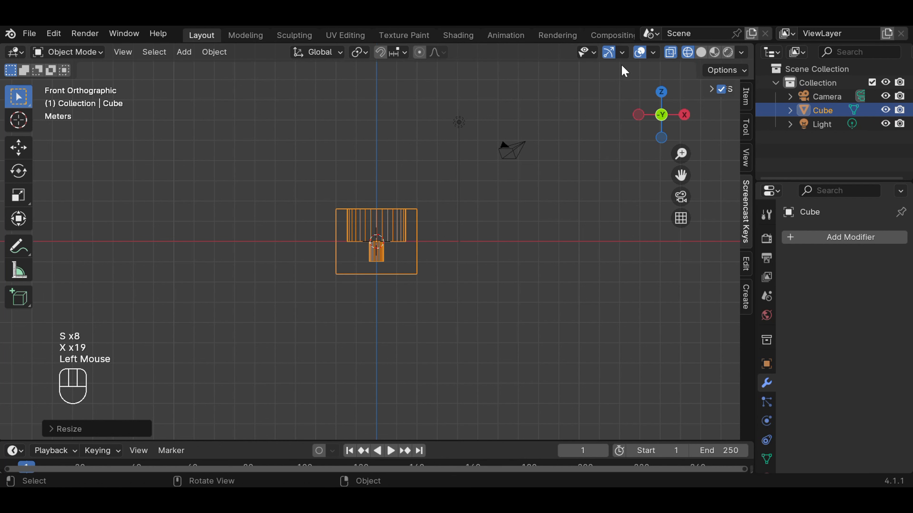
{"action": "left_click", "coordinate": [700, 52]}
{"action": "mouse_move", "coordinate": [597, 159]}
{"action": "middle_mouse_down"}
{"action": "mouse_move", "coordinate": [523, 226]}
{"action": "mouse_move", "coordinate": [494, 274]}
{"action": "mouse_move", "coordinate": [493, 220]}
{"action": "middle_mouse_up"}
{"action": "scroll", "coordinate": [493, 220], "scroll_direction": "up", "scroll_amount": 2}
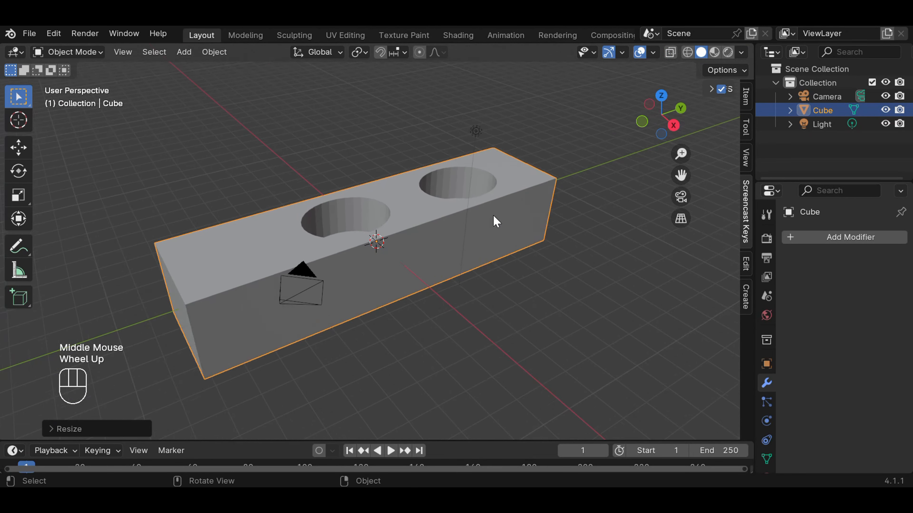
{"action": "scroll", "coordinate": [496, 220], "scroll_direction": "down", "scroll_amount": 1}
{"action": "scroll", "coordinate": [495, 220], "scroll_direction": "down", "scroll_amount": 1}
{"action": "scroll", "coordinate": [344, 151], "scroll_direction": "up", "scroll_amount": 1}
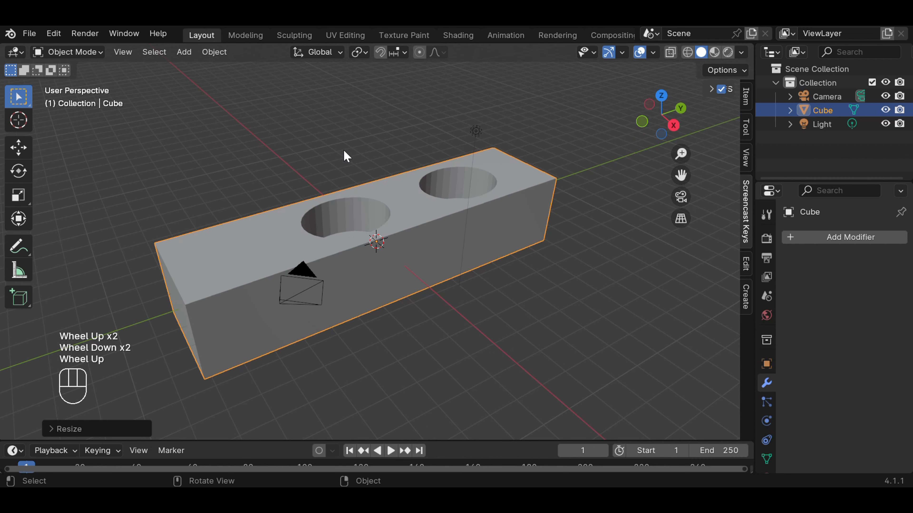
Step: Add a cube mesh and, in right wireframe view, move it about -5.8 m along global Y into the block's solid end
{"action": "left_click", "coordinate": [344, 151]}
{"action": "left_click", "coordinate": [183, 52]}
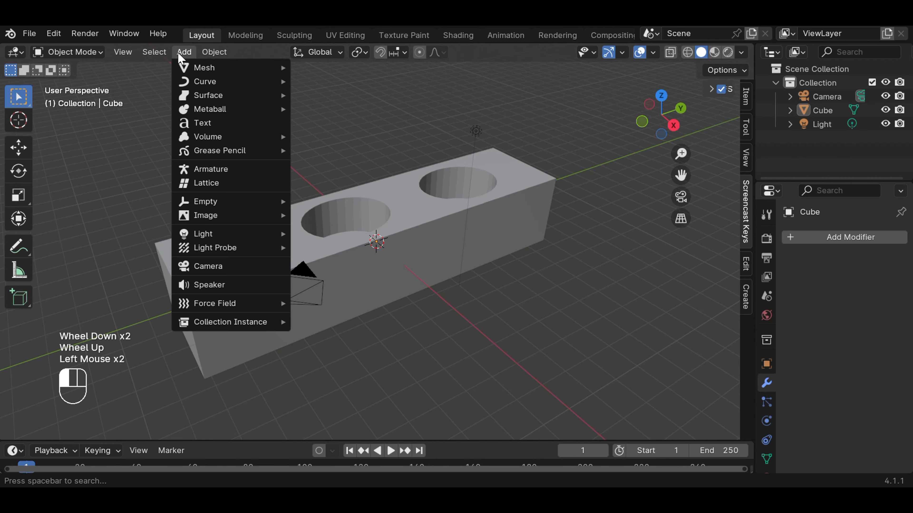
{"action": "mouse_move", "coordinate": [205, 68]}
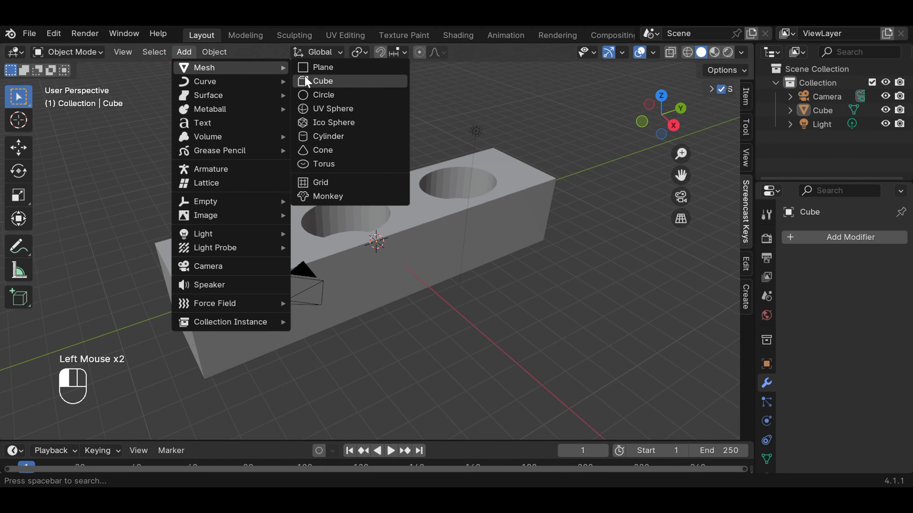
{"action": "left_click", "coordinate": [323, 83]}
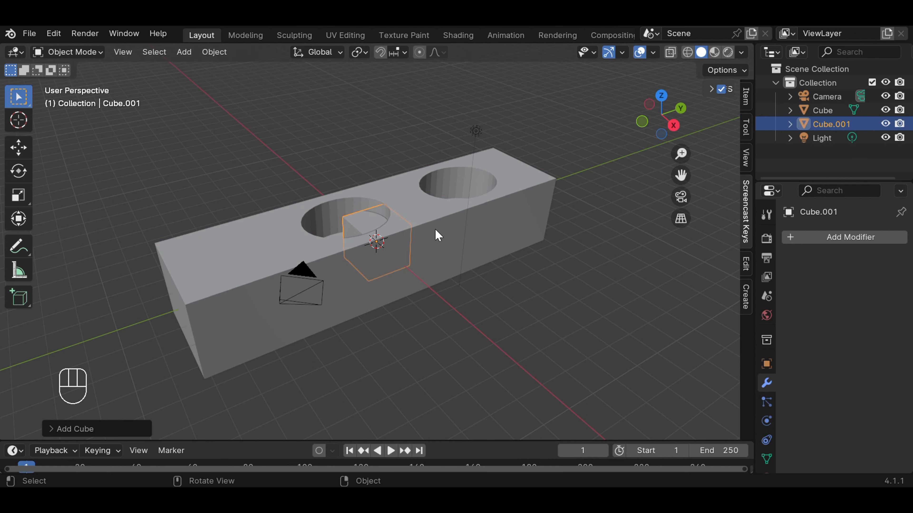
{"action": "key", "text": "KP_3"}
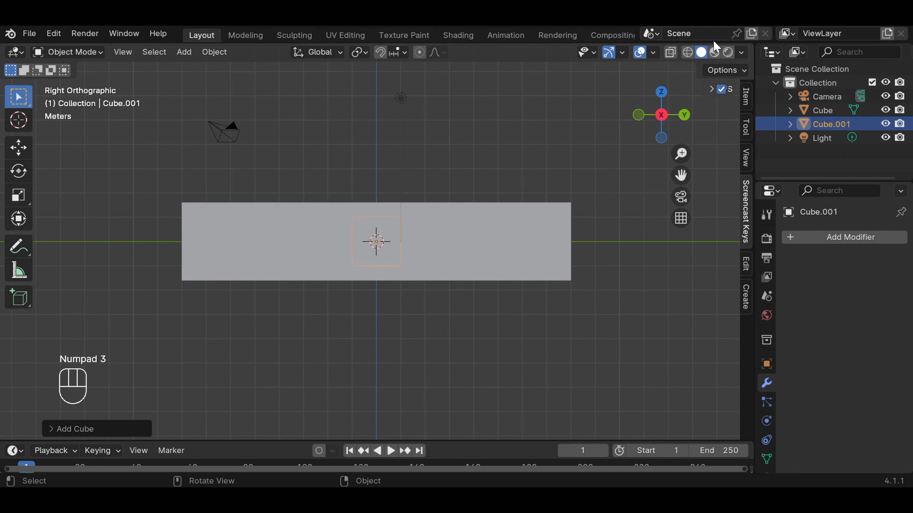
{"action": "left_click", "coordinate": [687, 53]}
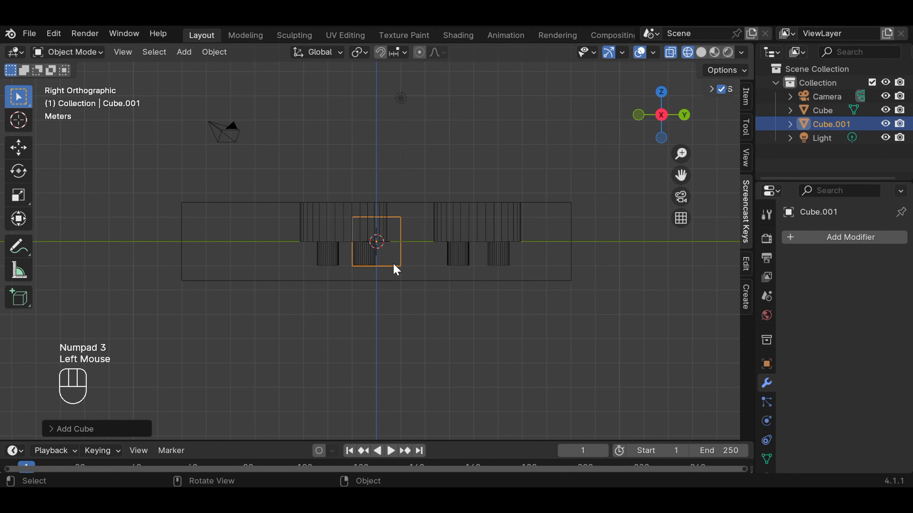
{"action": "key", "text": "g"}
{"action": "key", "text": "y"}
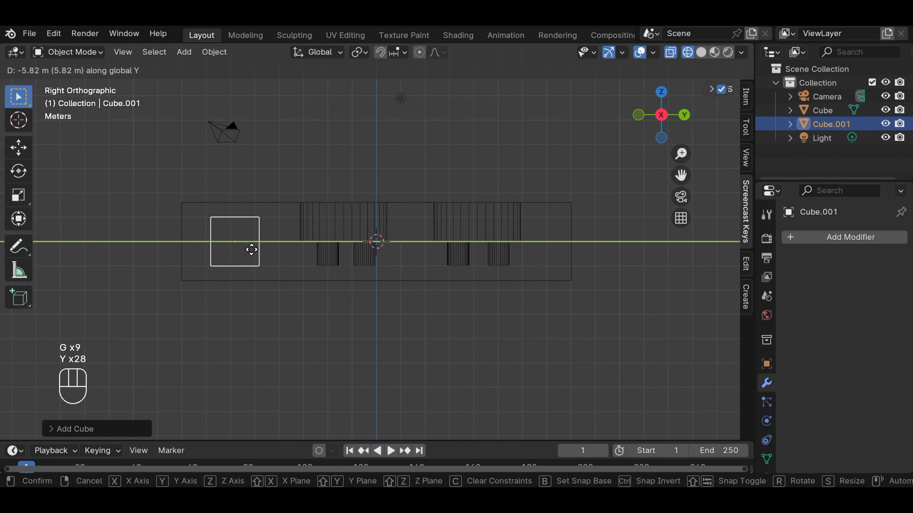
{"action": "left_click", "coordinate": [252, 251]}
Step: Raise the new cube along global Z until it projects above the block's top face, and check it in solid display
{"action": "key", "text": "g"}
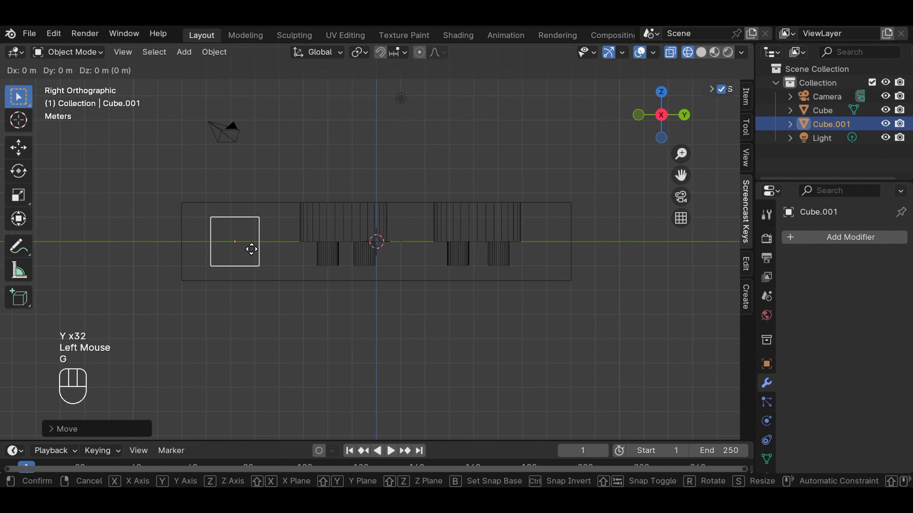
{"action": "key", "text": "z"}
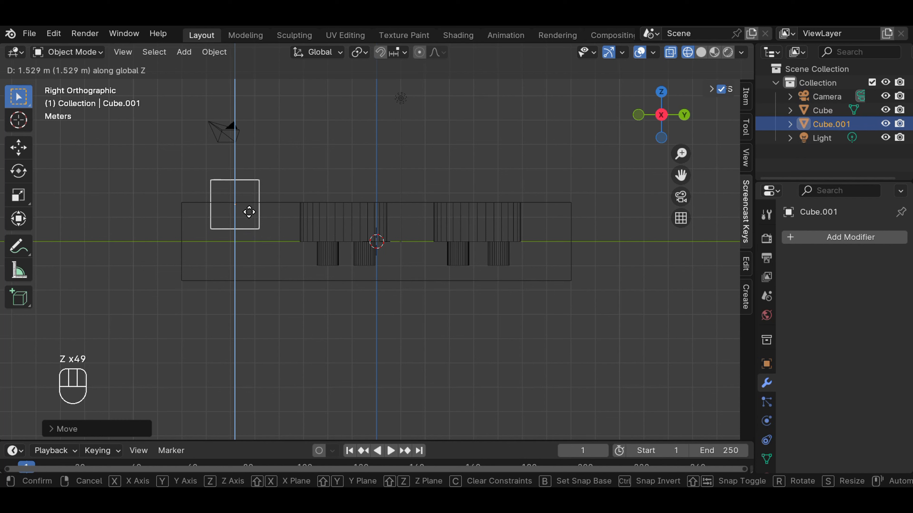
{"action": "left_click", "coordinate": [249, 217]}
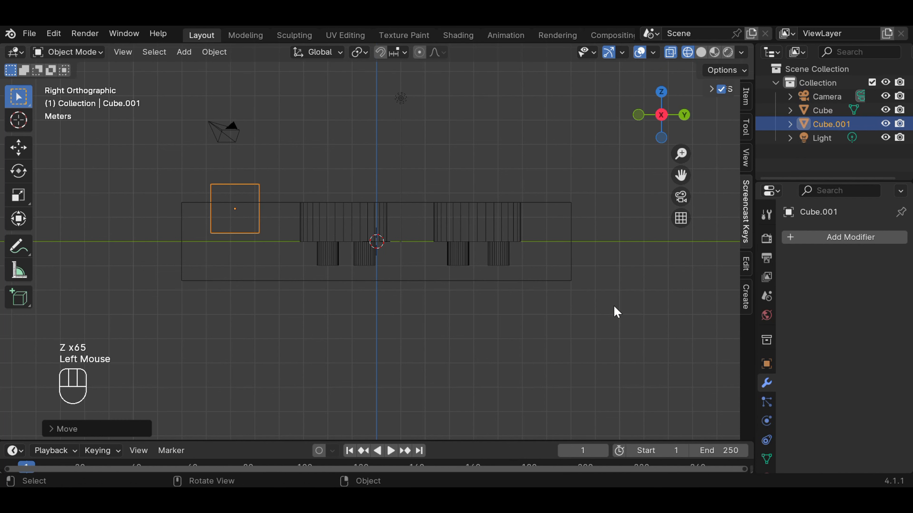
{"action": "left_click", "coordinate": [701, 52]}
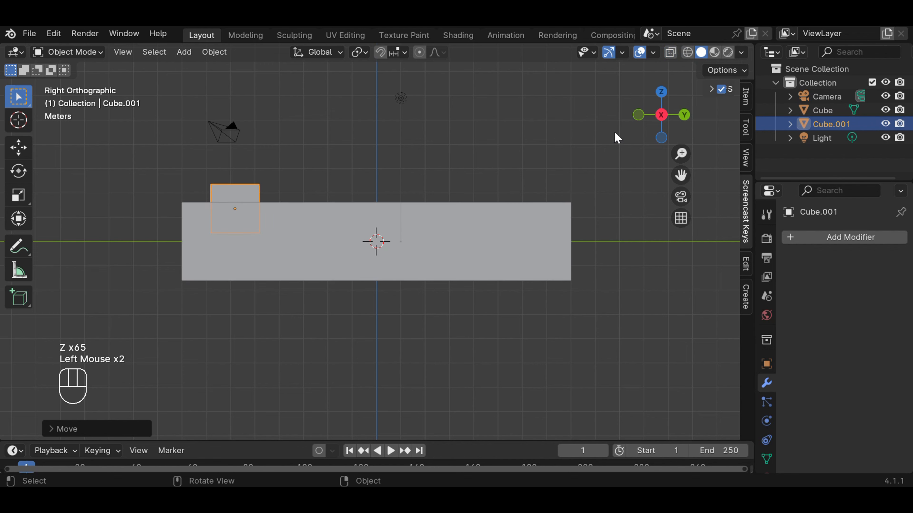
{"action": "left_click", "coordinate": [450, 164]}
{"action": "middle_click_drag", "start_coordinate": [449, 163], "coordinate": [665, 208]}
{"action": "key", "text": "KP_3"}
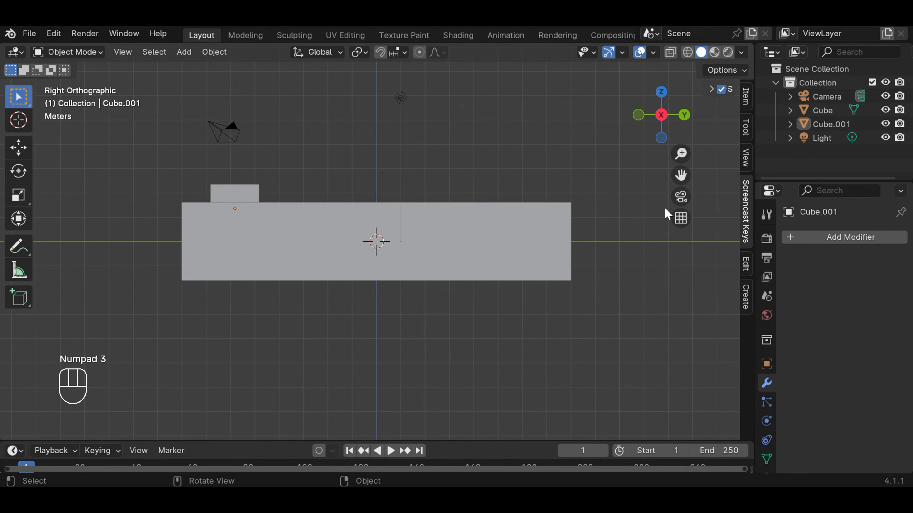
Step: Select the small cube projecting above the block's top face and enter Edit Mode with nothing selected
{"action": "middle_click_drag", "start_coordinate": [485, 169], "coordinate": [490, 257]}
{"action": "scroll", "coordinate": [370, 139], "scroll_direction": "up", "scroll_amount": 2}
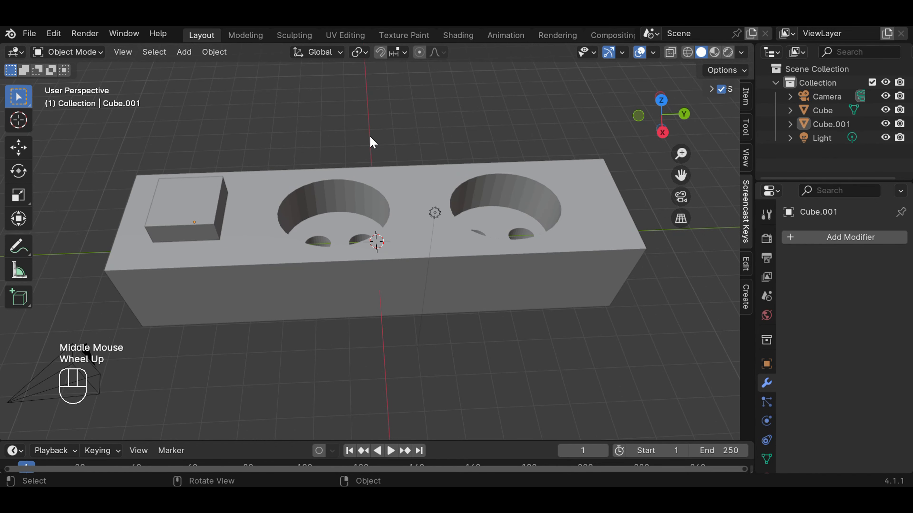
{"action": "left_click", "coordinate": [215, 204]}
{"action": "left_click", "coordinate": [95, 54]}
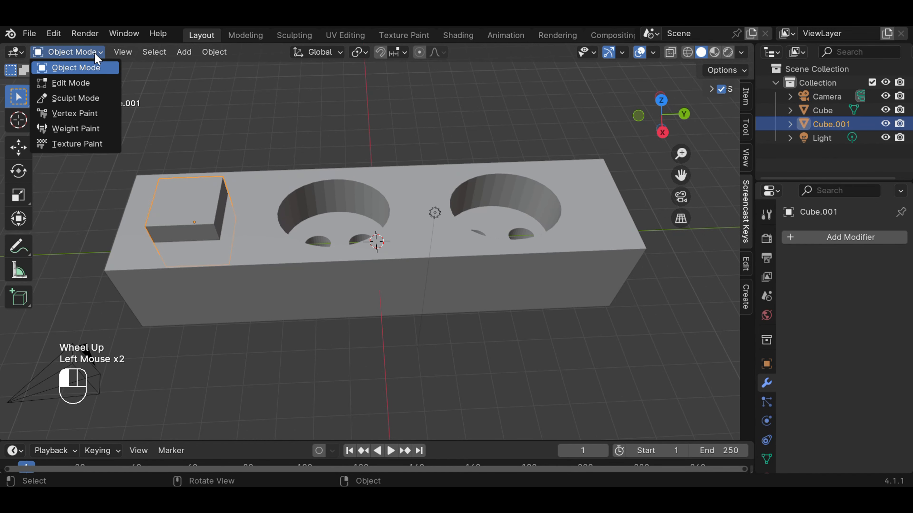
{"action": "left_click", "coordinate": [71, 83]}
{"action": "left_click", "coordinate": [228, 103]}
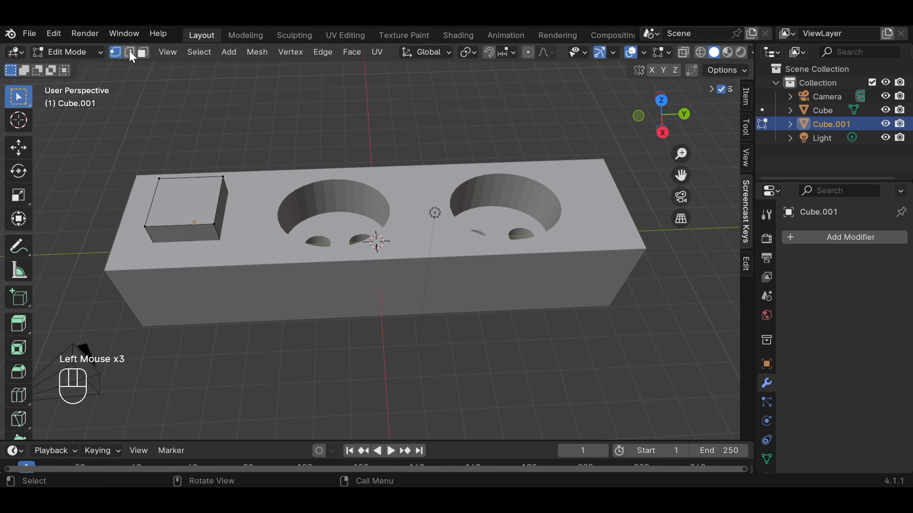
Step: In edge selection mode, lower the cube's top edge nearest the round holes about 0.71 m in right view to slope its top
{"action": "left_click", "coordinate": [130, 53]}
{"action": "left_click", "coordinate": [218, 200]}
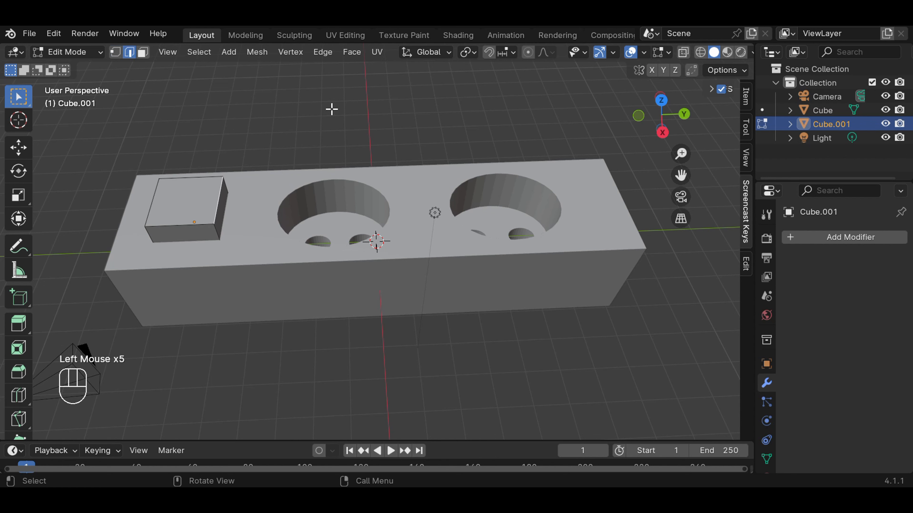
{"action": "key", "text": "KP_3"}
{"action": "scroll", "coordinate": [316, 120], "scroll_direction": "up", "scroll_amount": 1}
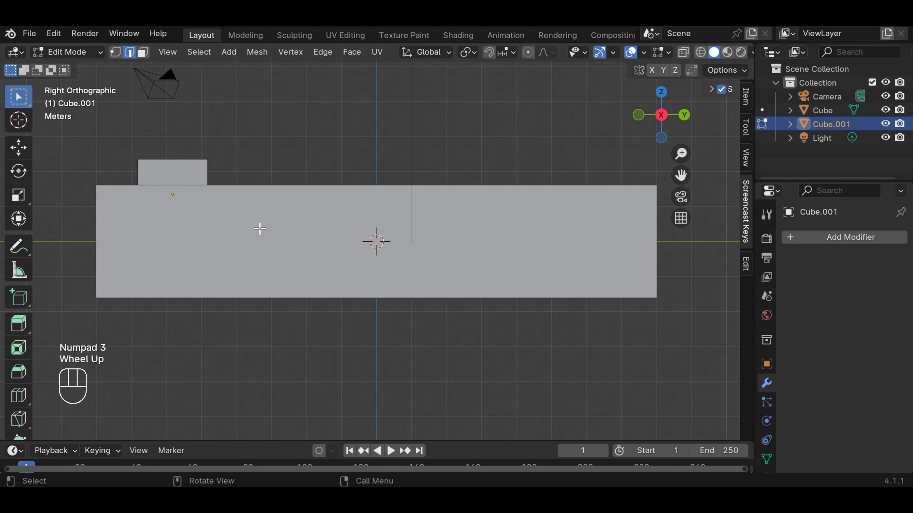
{"action": "key", "text": "g"}
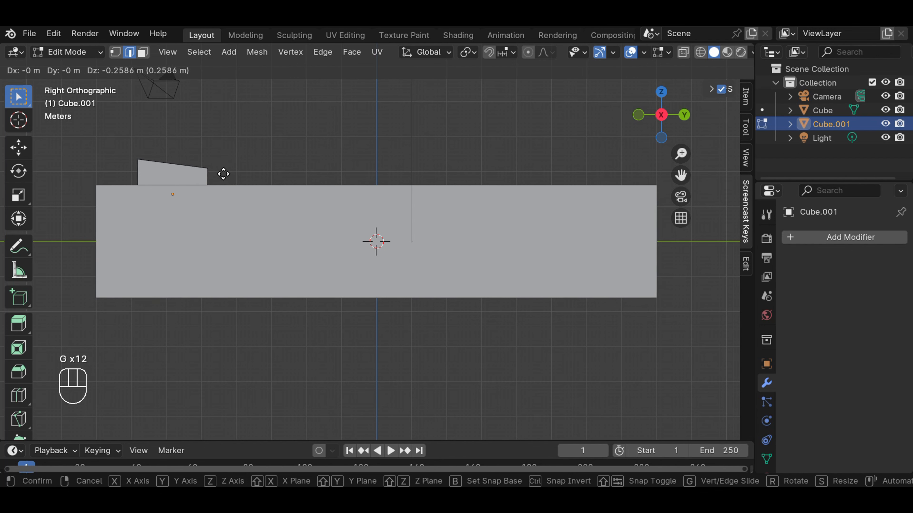
{"action": "left_click", "coordinate": [224, 190]}
{"action": "left_click", "coordinate": [302, 126]}
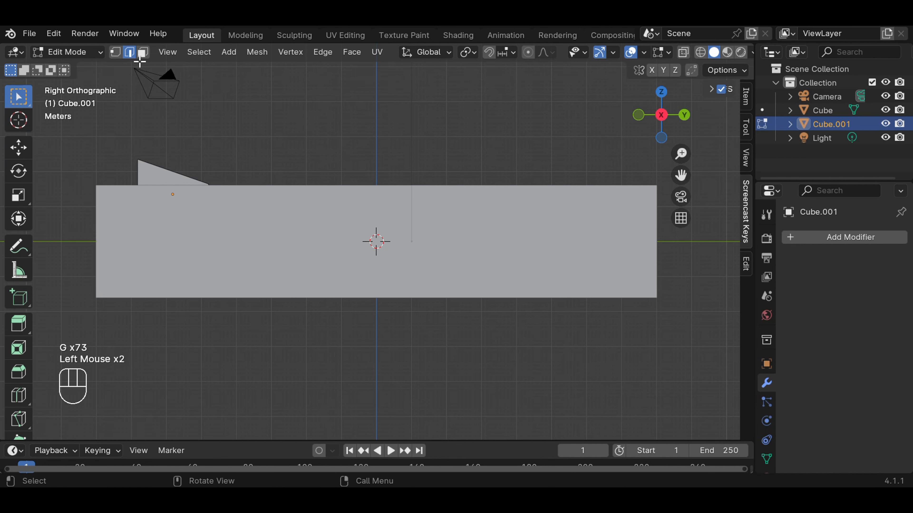
Step: Return to Object Mode, check the sloped cube from several angles in perspective, and deselect it
{"action": "left_click", "coordinate": [94, 54]}
{"action": "left_click", "coordinate": [86, 67]}
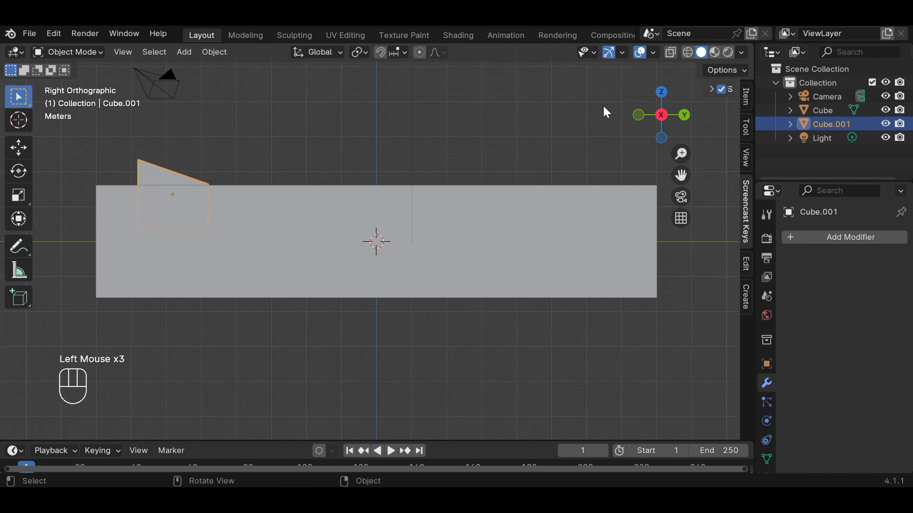
{"action": "middle_click_drag", "start_coordinate": [559, 122], "coordinate": [408, 179]}
{"action": "scroll", "coordinate": [367, 134], "scroll_direction": "down", "scroll_amount": 2}
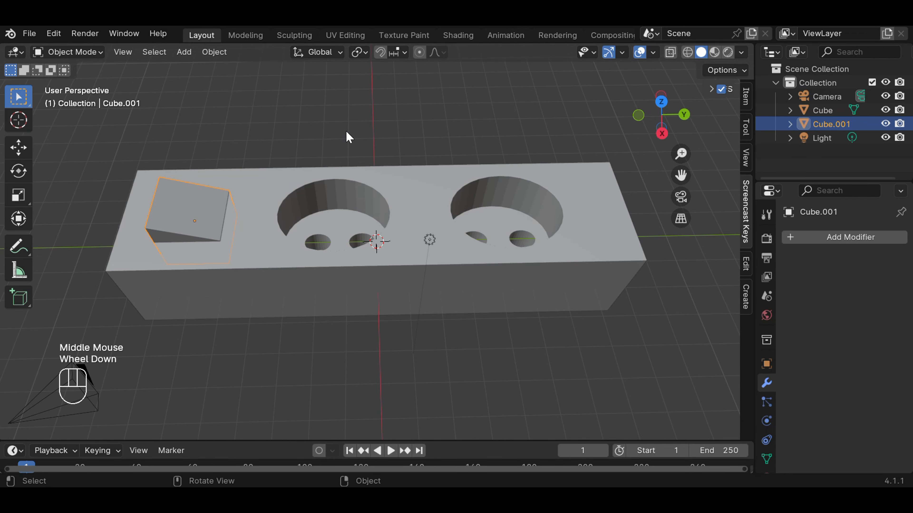
{"action": "middle_click_drag", "start_coordinate": [348, 137], "coordinate": [432, 79]}
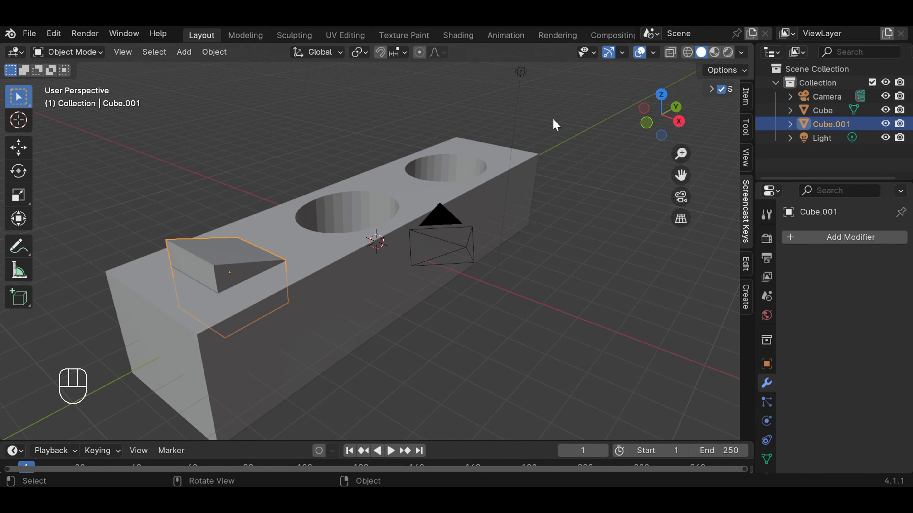
{"action": "middle_click_drag", "start_coordinate": [553, 121], "coordinate": [502, 131]}
{"action": "left_click", "coordinate": [355, 122]}
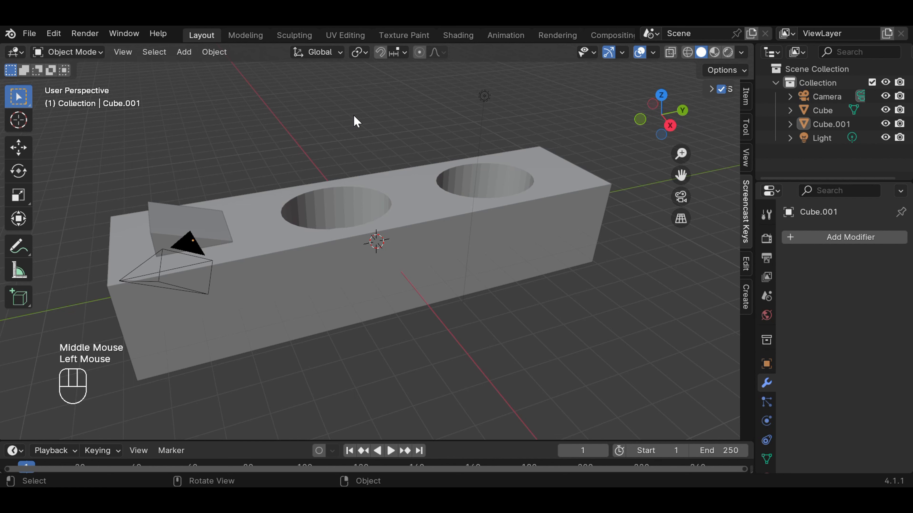
Step: Add a cube mesh and, in top wireframe view, scale it up slightly larger than the sloped cube's footprint
{"action": "left_click", "coordinate": [184, 52]}
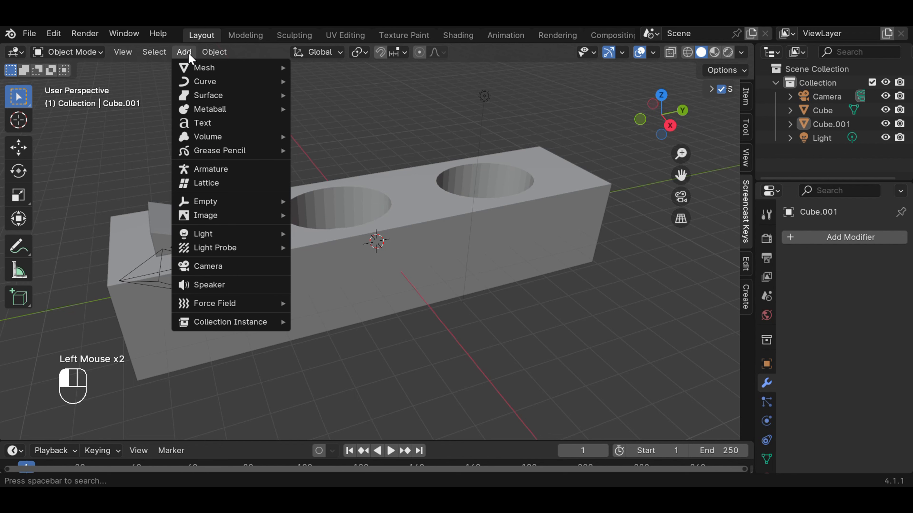
{"action": "mouse_move", "coordinate": [225, 69]}
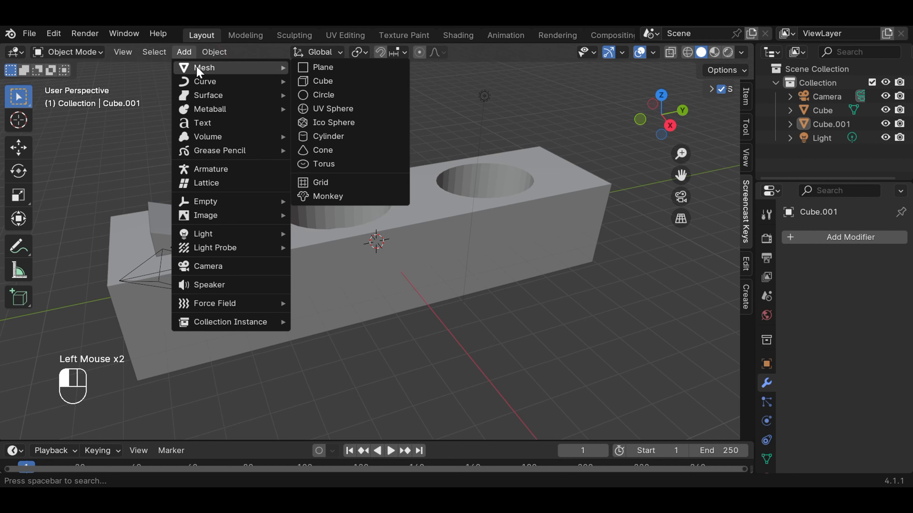
{"action": "left_click", "coordinate": [328, 84]}
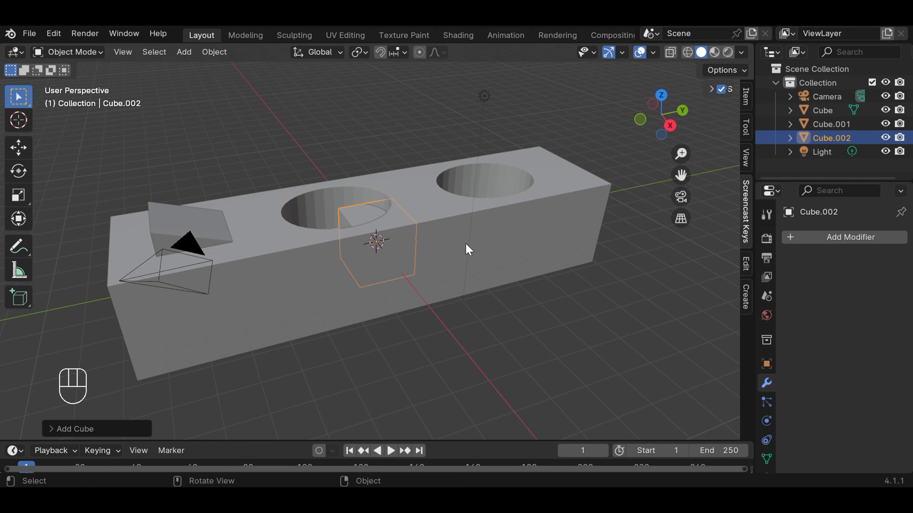
{"action": "key", "text": "KP_7"}
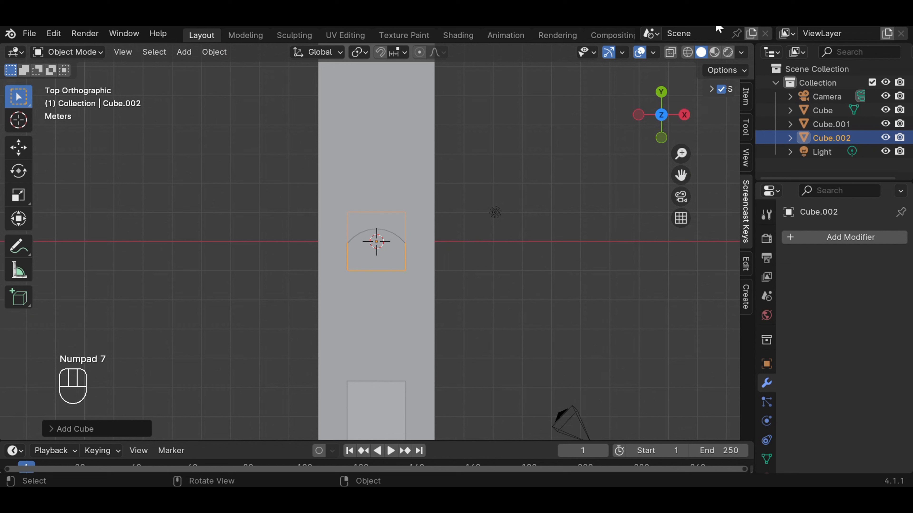
{"action": "left_click", "coordinate": [687, 52]}
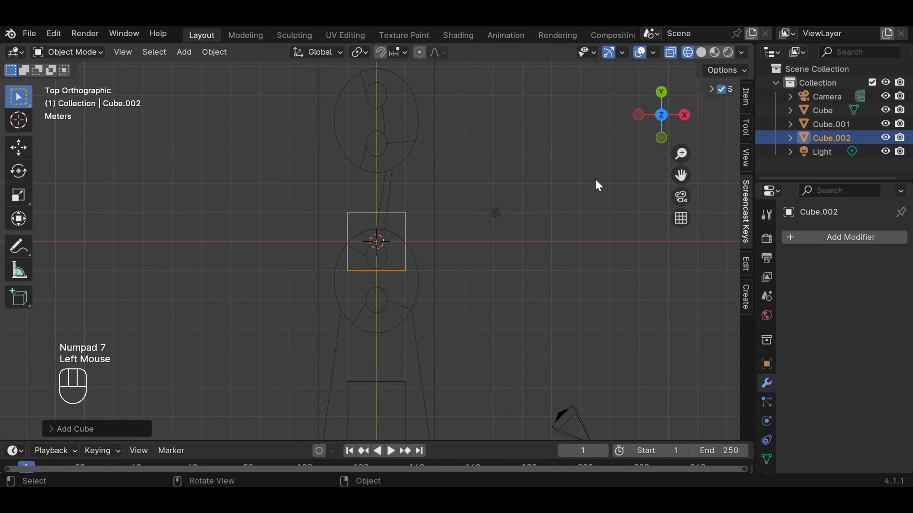
{"action": "key", "text": "s"}
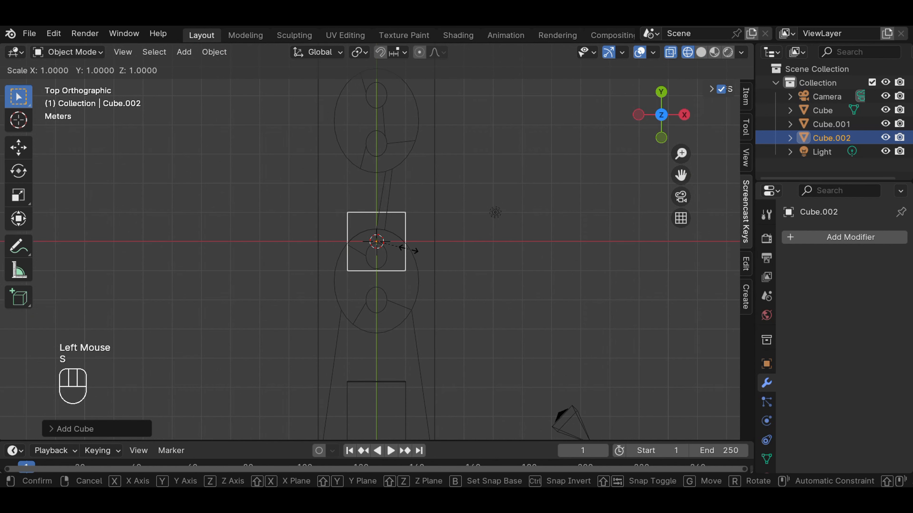
{"action": "left_click", "coordinate": [421, 253]}
{"action": "scroll", "coordinate": [662, 190], "scroll_direction": "down", "scroll_amount": 1}
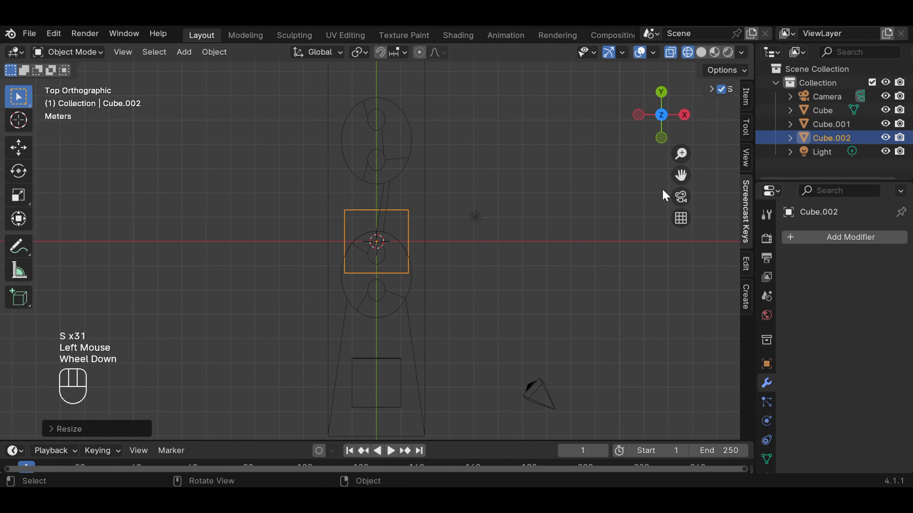
Step: Move the new cube about -5.74 m along global Y around the sloped cube and check it in solid perspective
{"action": "key", "text": "g"}
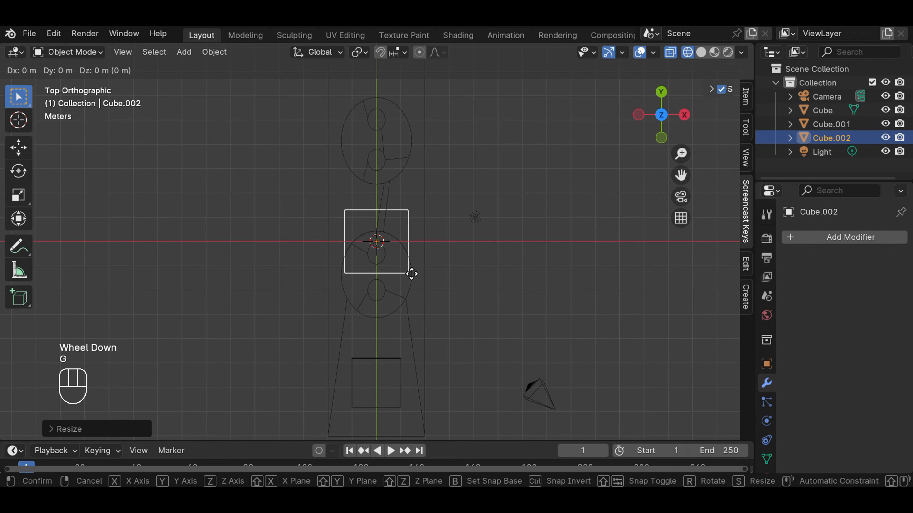
{"action": "key", "text": "g"}
{"action": "key", "text": "y"}
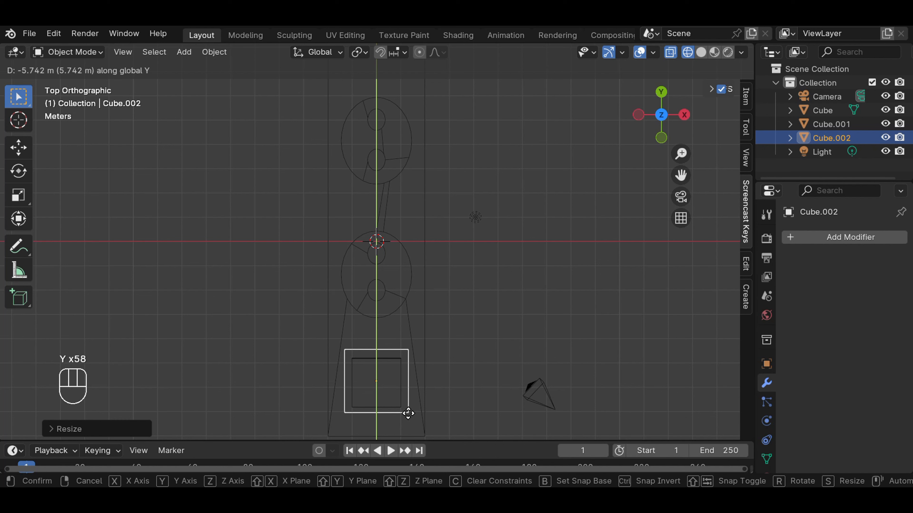
{"action": "left_click", "coordinate": [408, 413]}
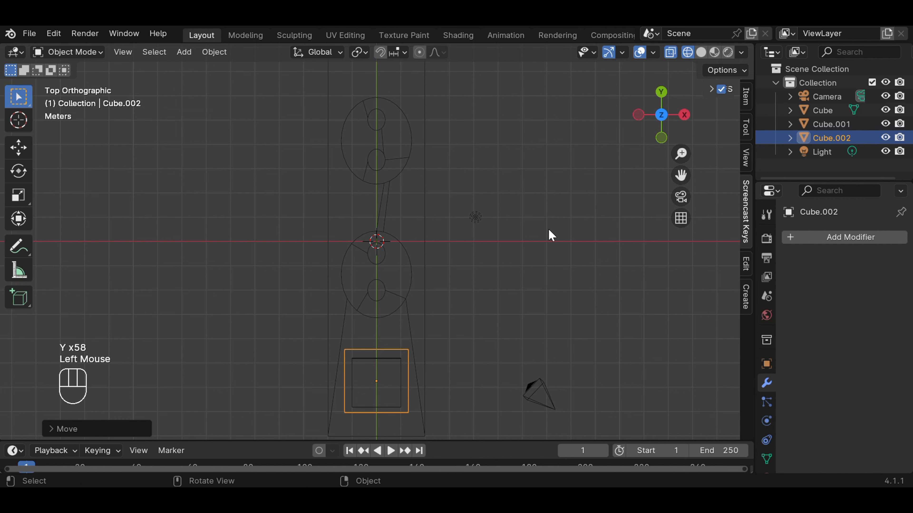
{"action": "key", "text": "KP_7"}
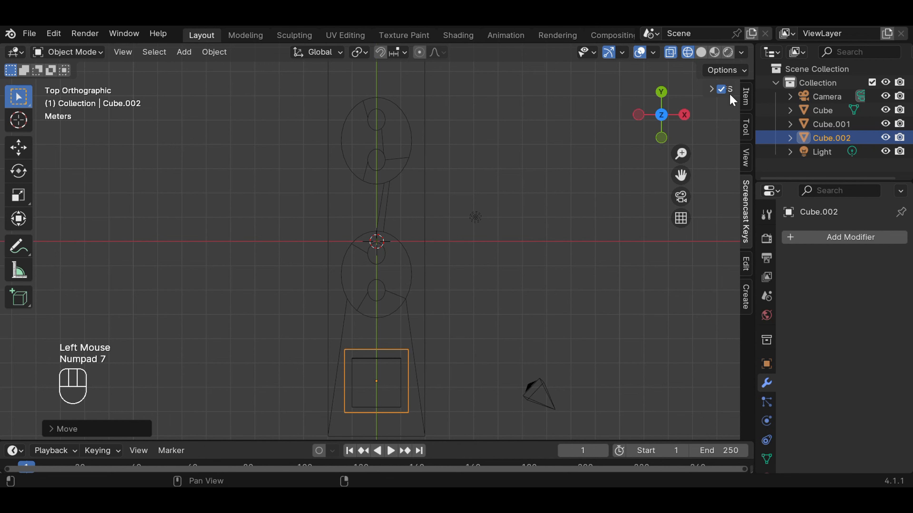
{"action": "left_click", "coordinate": [701, 53]}
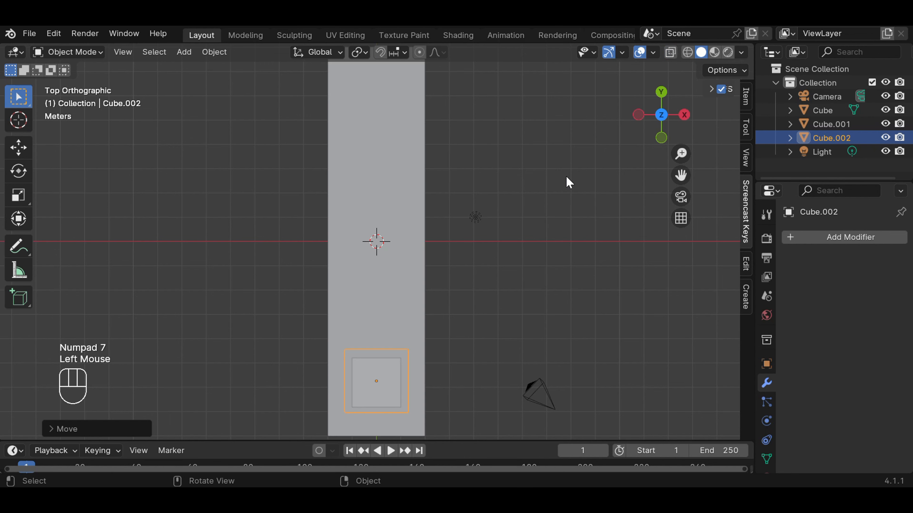
{"action": "middle_click_drag", "start_coordinate": [567, 183], "coordinate": [571, 116]}
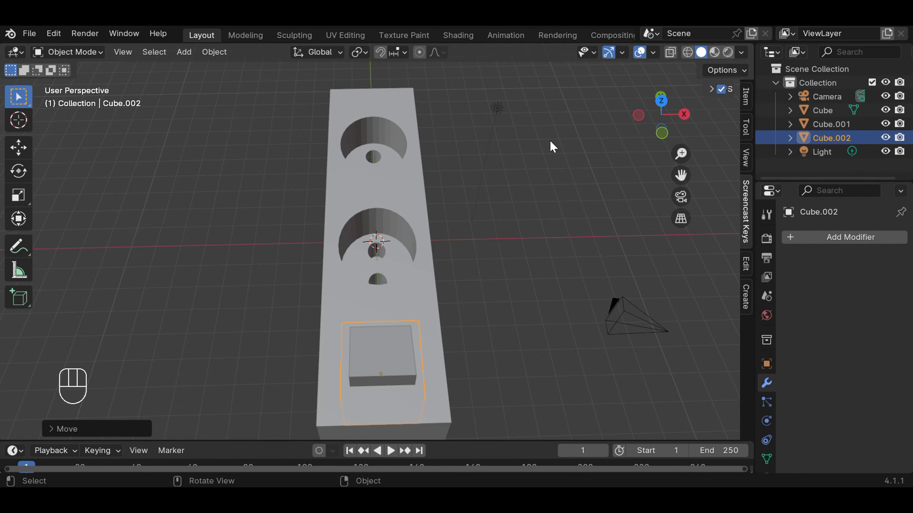
{"action": "middle_click_drag", "start_coordinate": [522, 263], "coordinate": [430, 189]}
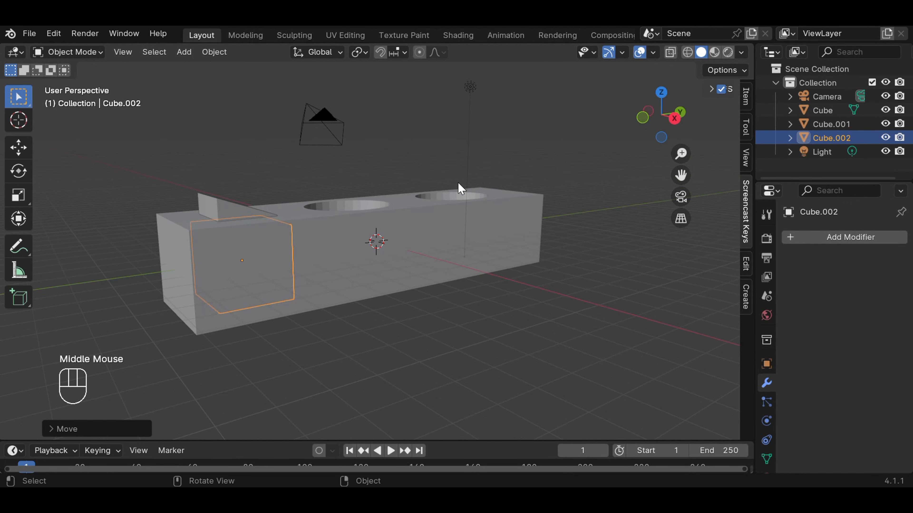
Step: In right wireframe view, raise the larger cube about 0.43 m along global Z just above the block's top face, and check it in solid display
{"action": "key", "text": "KP_3"}
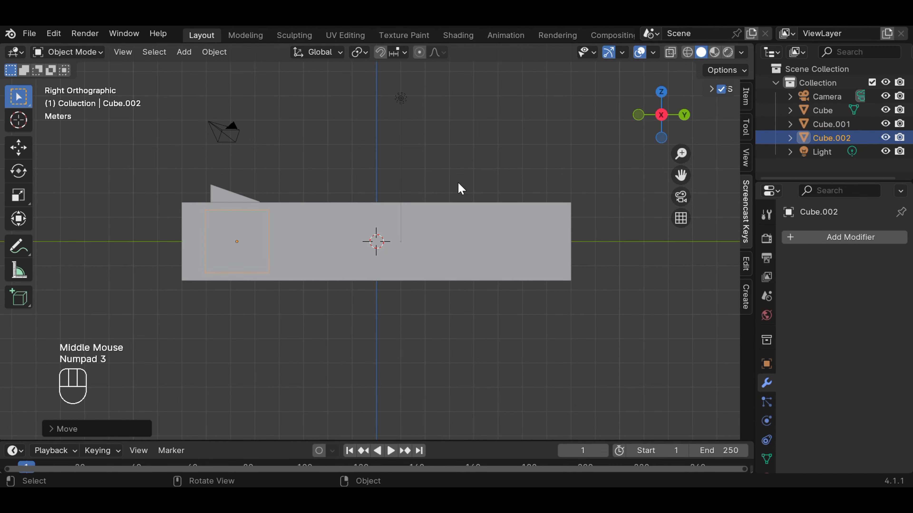
{"action": "left_click", "coordinate": [688, 53]}
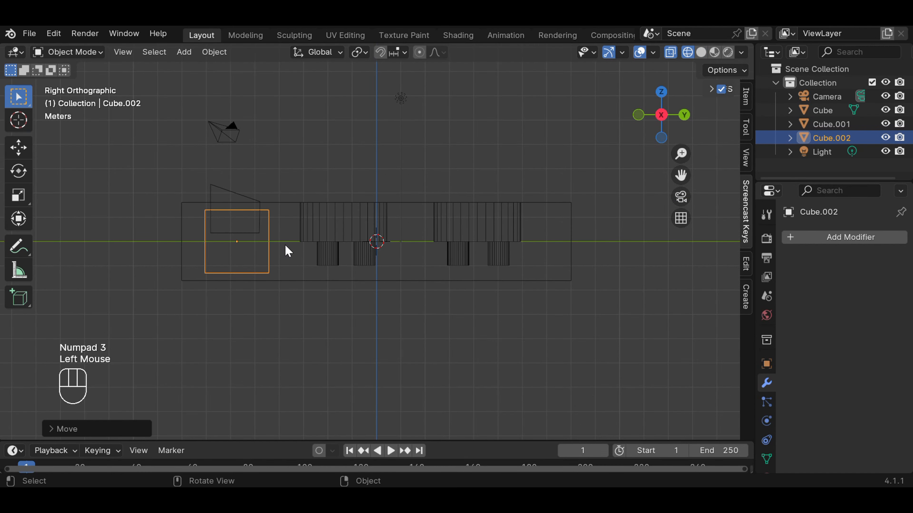
{"action": "key", "text": "g"}
{"action": "key", "text": "z"}
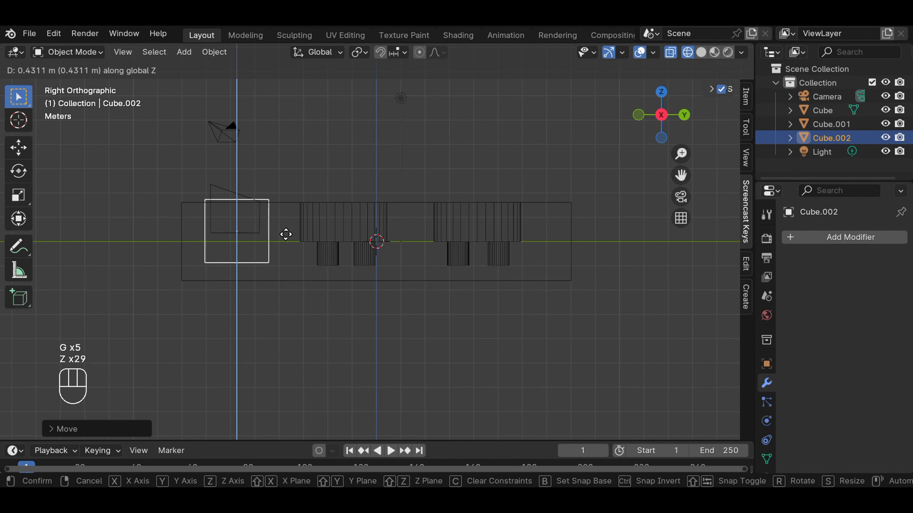
{"action": "left_click", "coordinate": [286, 235]}
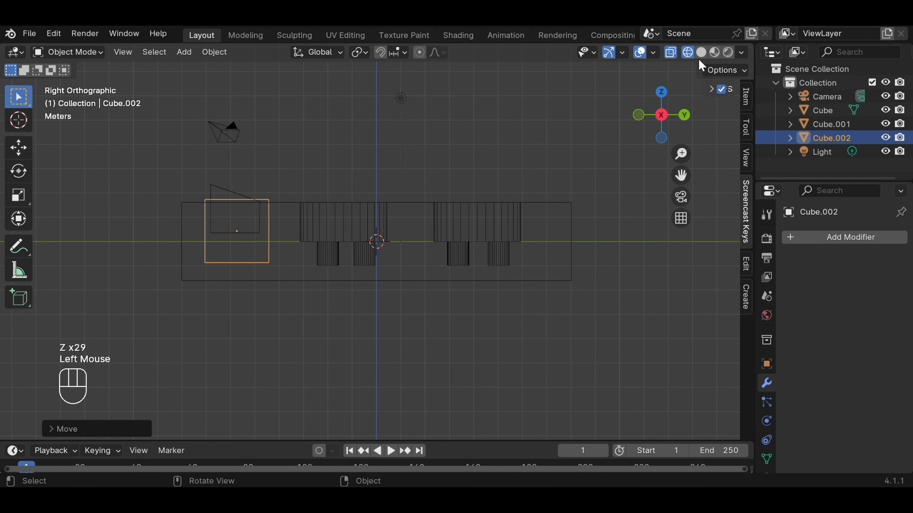
{"action": "left_click", "coordinate": [701, 52]}
{"action": "mouse_move", "coordinate": [458, 163]}
{"action": "middle_mouse_down"}
{"action": "mouse_move", "coordinate": [484, 227]}
{"action": "mouse_move", "coordinate": [547, 231]}
{"action": "mouse_move", "coordinate": [561, 248]}
{"action": "mouse_move", "coordinate": [585, 253]}
{"action": "mouse_move", "coordinate": [495, 224]}
{"action": "mouse_move", "coordinate": [506, 223]}
{"action": "mouse_move", "coordinate": [497, 179]}
{"action": "mouse_move", "coordinate": [519, 235]}
{"action": "middle_mouse_up"}
Step: Shift the larger cube slightly along negative global Y in right view, then check it in perspective and deselect it
{"action": "key", "text": "KP_3"}
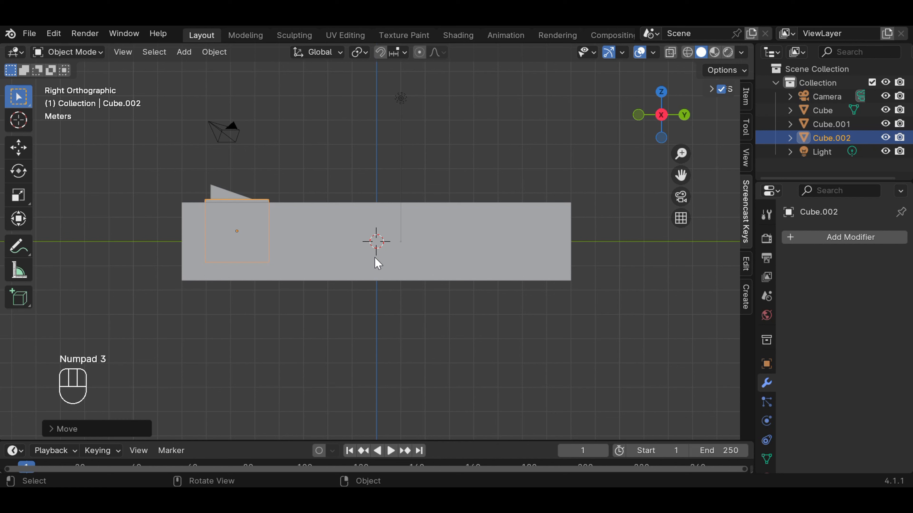
{"action": "key", "text": "g"}
{"action": "key", "text": "y"}
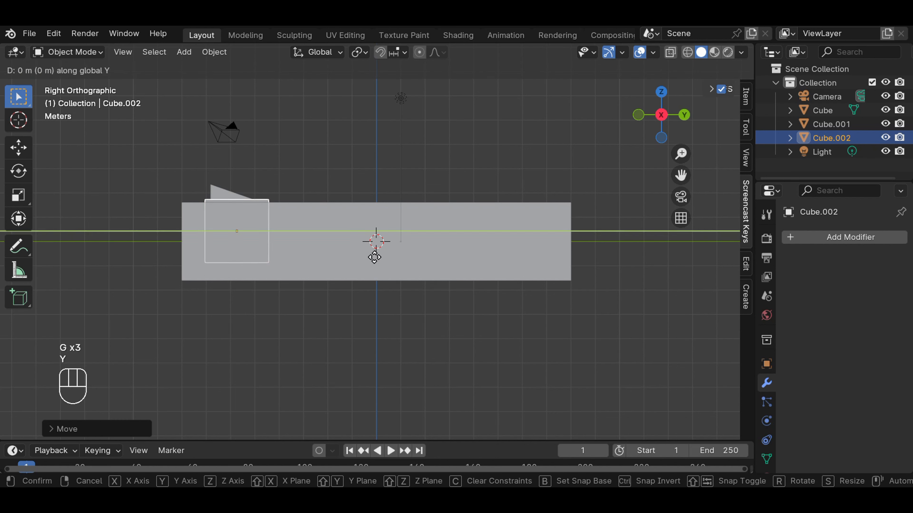
{"action": "key", "text": "y"}
{"action": "key", "text": "y"}
{"action": "key", "text": "y"}
{"action": "key", "text": "y"}
{"action": "key", "text": "y"}
{"action": "key", "text": "y"}
{"action": "key", "text": "y"}
{"action": "key", "text": "y"}
{"action": "key", "text": "y"}
{"action": "key", "text": "y"}
{"action": "key", "text": "y"}
{"action": "key", "text": "y"}
{"action": "key", "text": "y"}
{"action": "key", "text": "y"}
{"action": "key", "text": "y"}
{"action": "key", "text": "y"}
{"action": "key", "text": "y"}
{"action": "key", "text": "y"}
{"action": "key", "text": "y"}
{"action": "key", "text": "y"}
{"action": "key", "text": "y"}
{"action": "key", "text": "y"}
{"action": "key", "text": "y"}
{"action": "key", "text": "y"}
{"action": "key", "text": "y"}
{"action": "key", "text": "y"}
{"action": "key", "text": "y"}
{"action": "key", "text": "y"}
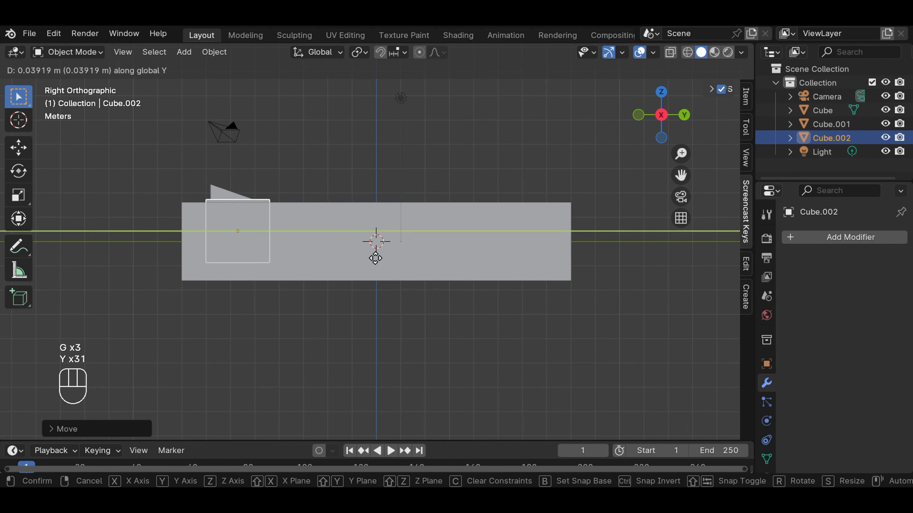
{"action": "key", "text": "y"}
{"action": "key", "text": "y"}
{"action": "key", "text": "y"}
{"action": "key", "text": "y"}
{"action": "key", "text": "y"}
{"action": "key", "text": "y"}
{"action": "key", "text": "y"}
{"action": "key", "text": "y"}
{"action": "key", "text": "y"}
{"action": "key", "text": "y"}
{"action": "key", "text": "y"}
{"action": "key", "text": "y"}
{"action": "key", "text": "y"}
{"action": "key", "text": "y"}
{"action": "key", "text": "y"}
{"action": "key", "text": "y"}
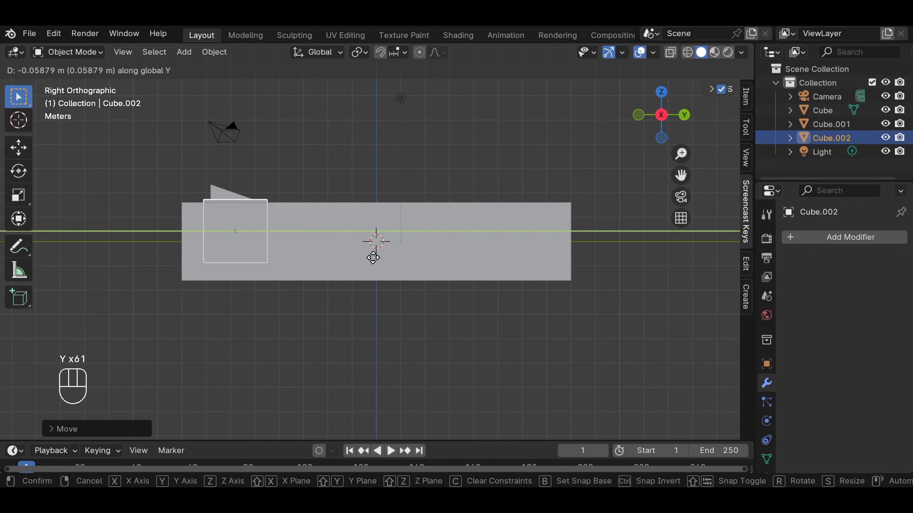
{"action": "key", "text": "y"}
{"action": "key", "text": "y"}
{"action": "key", "text": "y"}
{"action": "key", "text": "y"}
{"action": "key", "text": "y"}
{"action": "key", "text": "y"}
{"action": "key", "text": "y"}
{"action": "key", "text": "y"}
{"action": "key", "text": "y"}
{"action": "key", "text": "y"}
{"action": "left_click", "coordinate": [371, 258]}
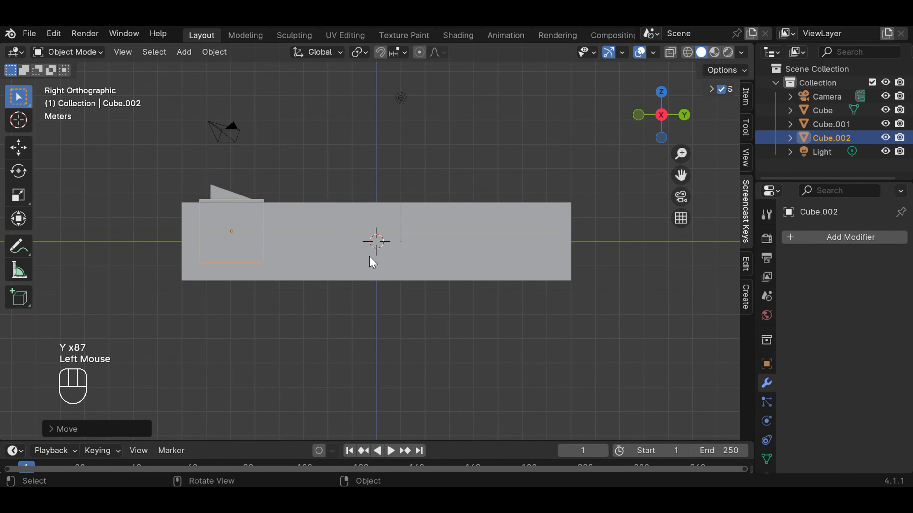
{"action": "middle_click_drag", "start_coordinate": [403, 169], "coordinate": [505, 241]}
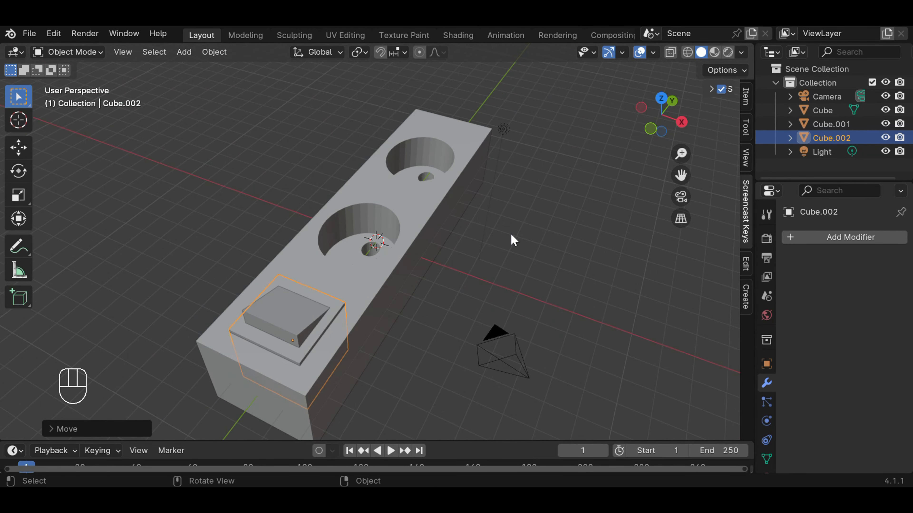
{"action": "left_click", "coordinate": [510, 234]}
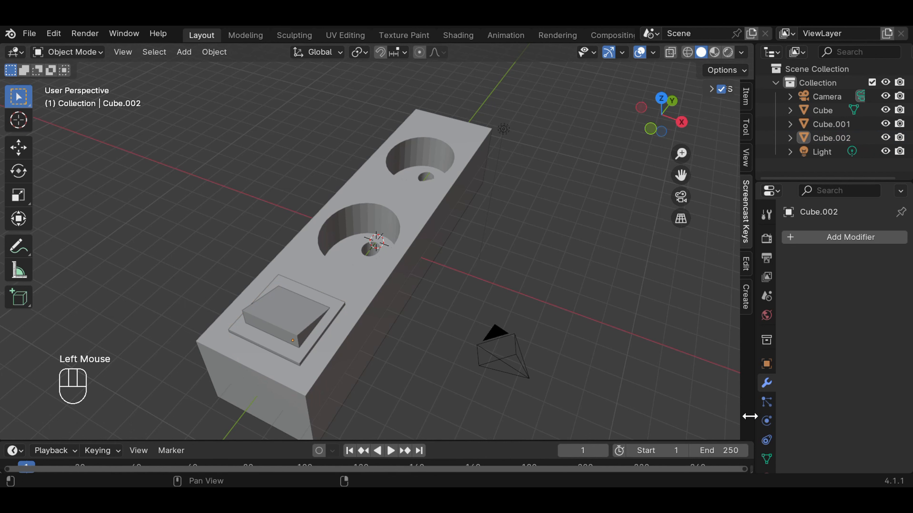
Step: Add a new material to the square frame cube and set its base colour to red, hue 0.998 and saturation 0.984
{"action": "scroll", "coordinate": [750, 415], "scroll_direction": "down", "scroll_amount": 4}
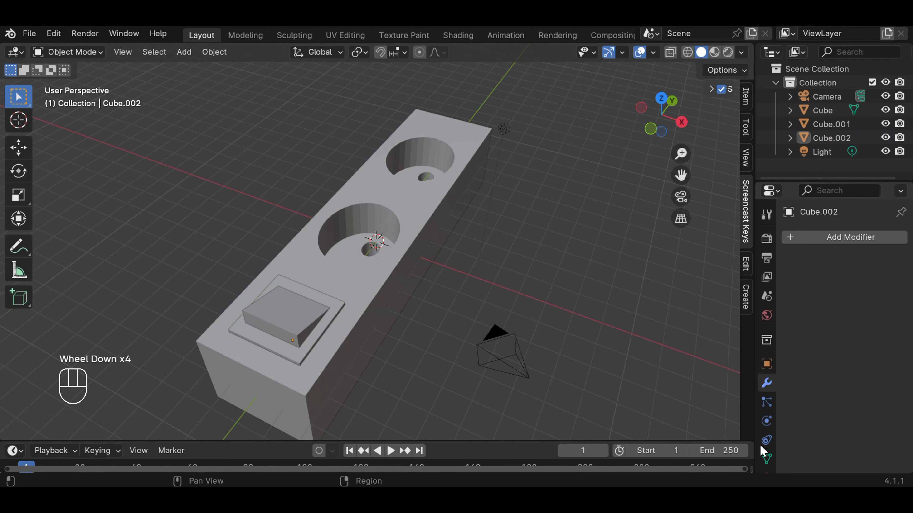
{"action": "scroll", "coordinate": [766, 431], "scroll_direction": "down", "scroll_amount": 1}
{"action": "left_click", "coordinate": [766, 431]}
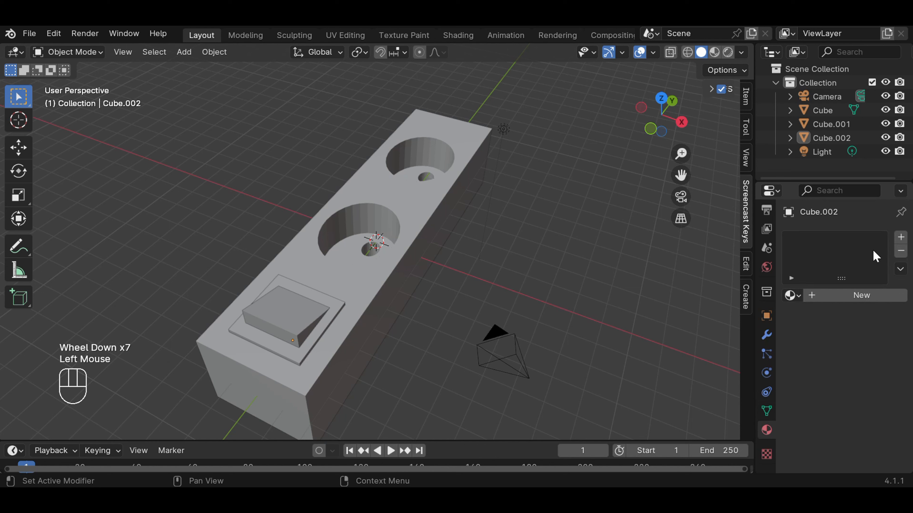
{"action": "left_click", "coordinate": [900, 237]}
{"action": "left_click", "coordinate": [839, 296]}
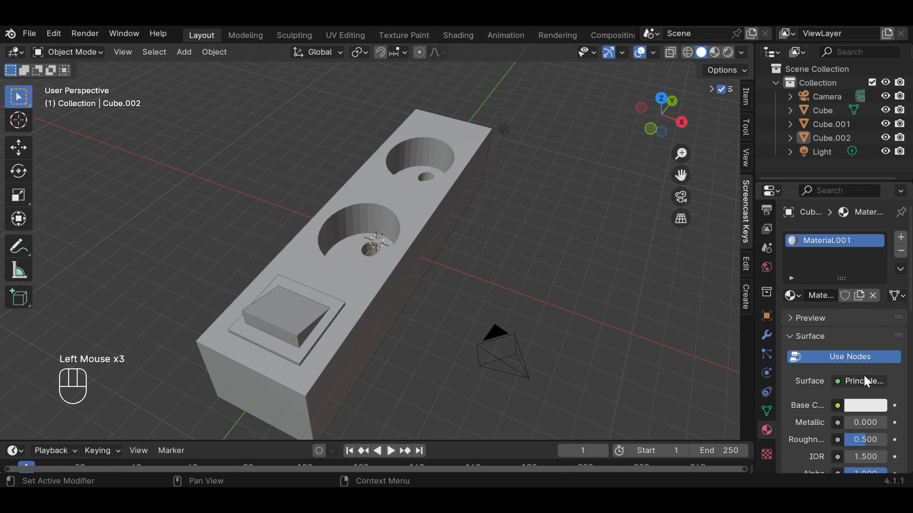
{"action": "left_click", "coordinate": [874, 410]}
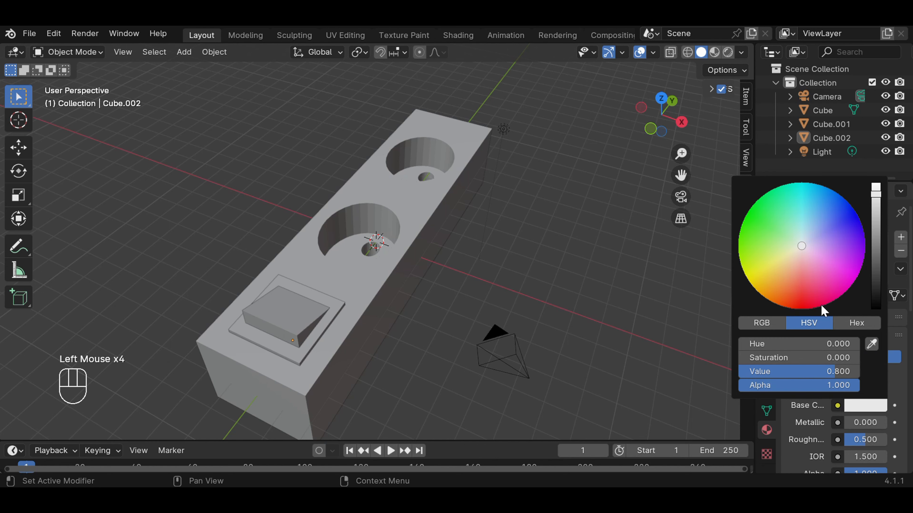
{"action": "left_click", "coordinate": [801, 294]}
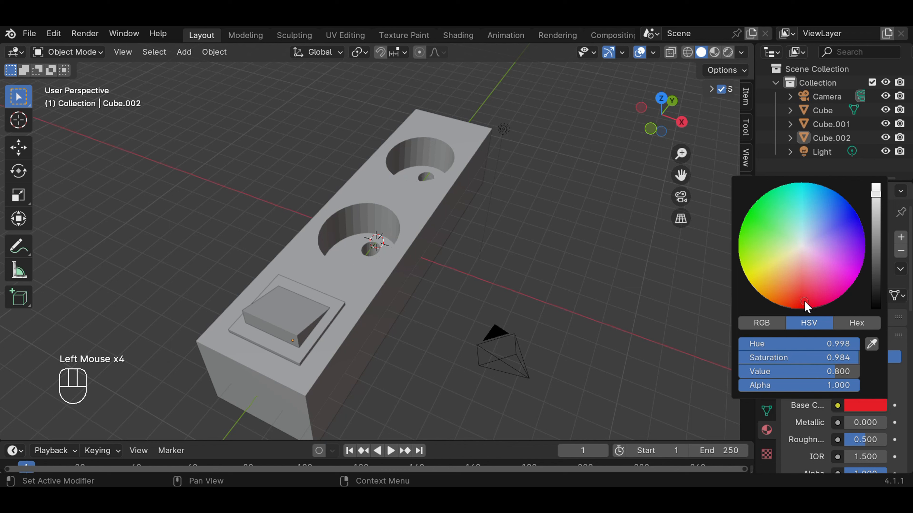
{"action": "left_click", "coordinate": [674, 365]}
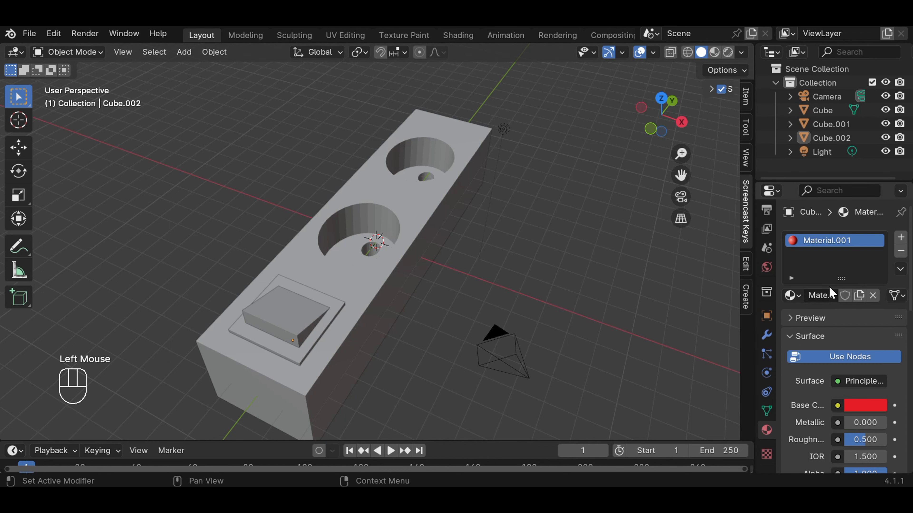
Step: Add a second material slot to the frame cube with a new black material, base colour value 0.002
{"action": "left_click", "coordinate": [901, 238]}
{"action": "left_click", "coordinate": [844, 322]}
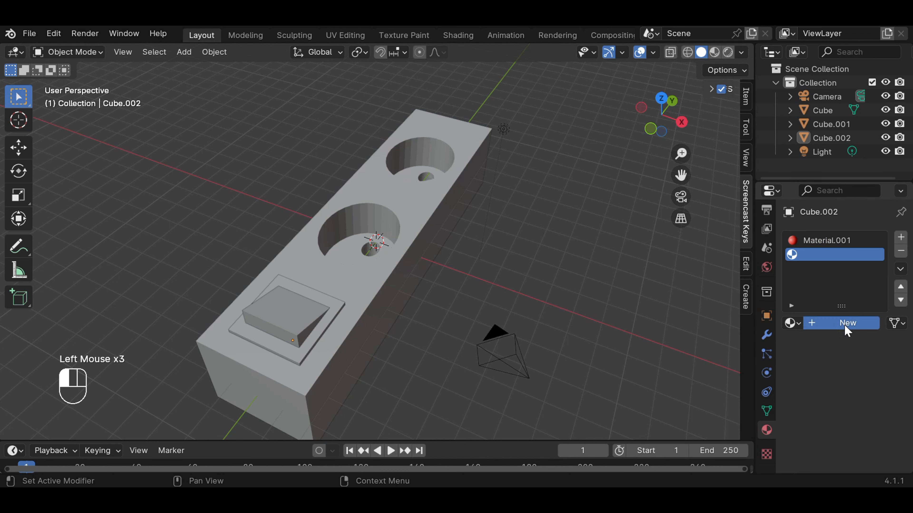
{"action": "left_click", "coordinate": [881, 437]}
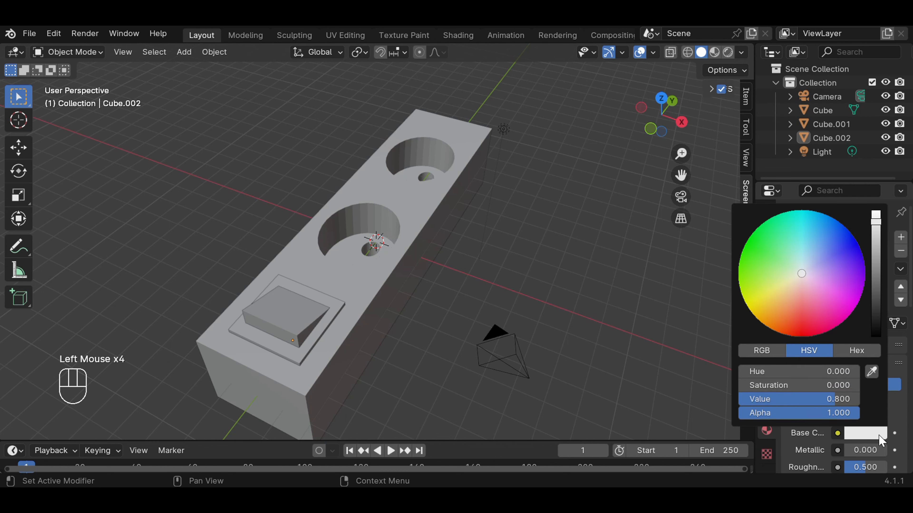
{"action": "left_click_drag", "start_coordinate": [880, 221], "coordinate": [874, 334]}
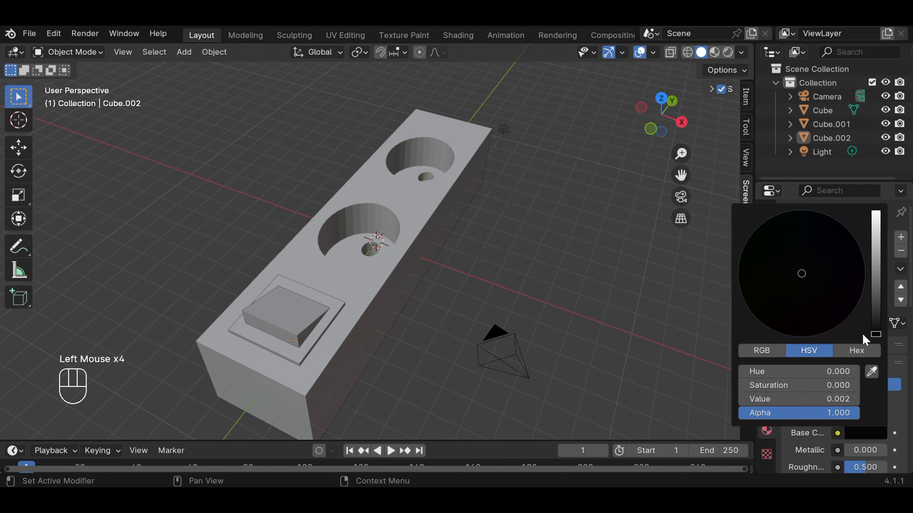
{"action": "left_click", "coordinate": [653, 335]}
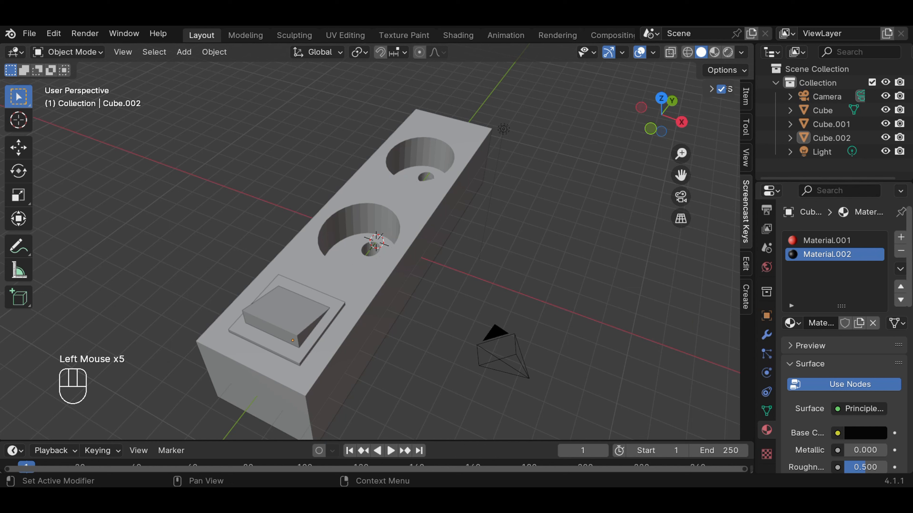
Step: Add a third material slot with a new material and keep its default white base colour
{"action": "left_click", "coordinate": [901, 237]}
{"action": "left_click", "coordinate": [850, 322]}
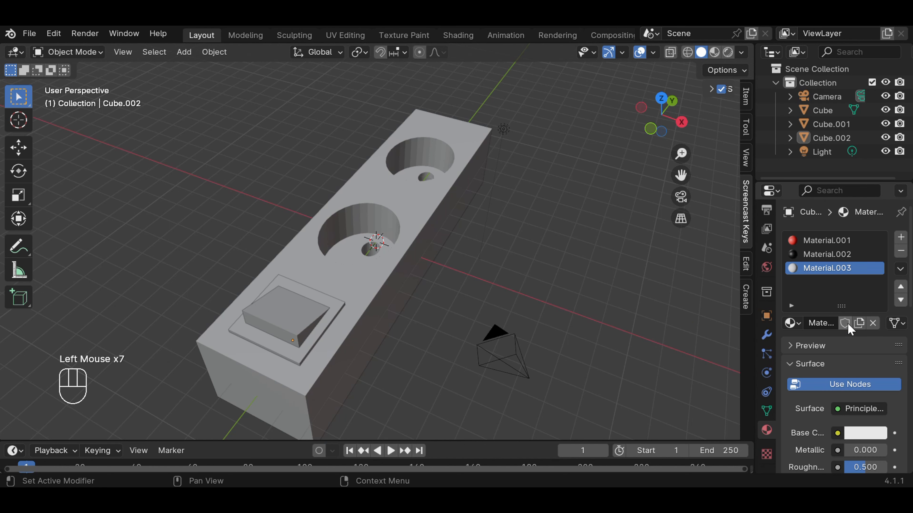
{"action": "left_click", "coordinate": [862, 434]}
{"action": "left_click", "coordinate": [643, 280]}
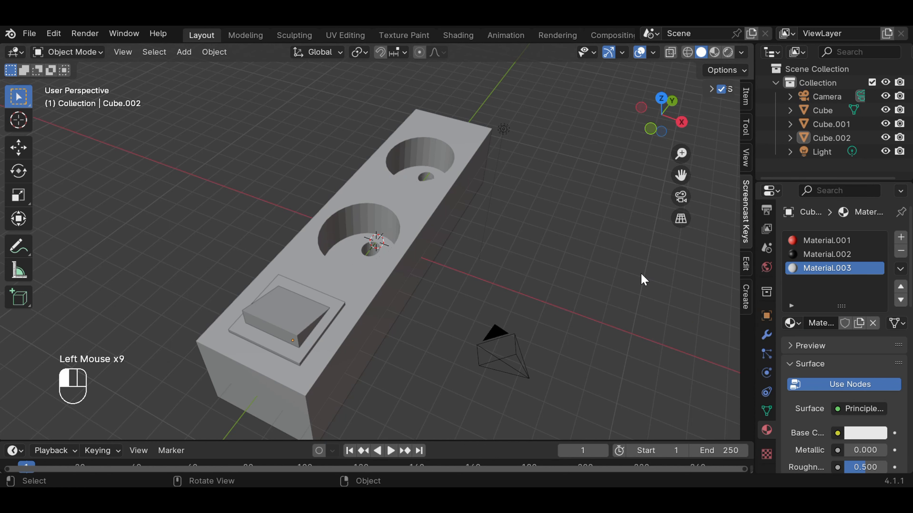
Step: Switch the viewport to Material Preview and apply the black Material.002 to the square frame
{"action": "left_click", "coordinate": [716, 53]}
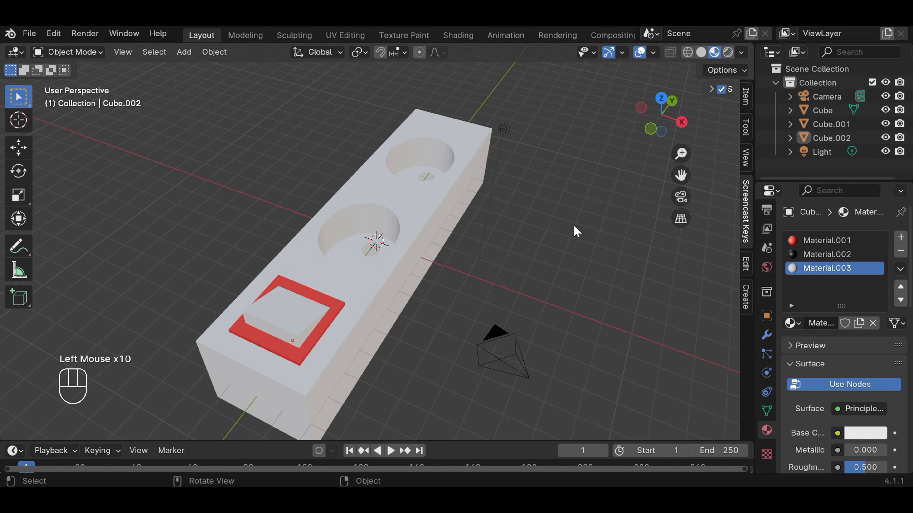
{"action": "left_click", "coordinate": [822, 254]}
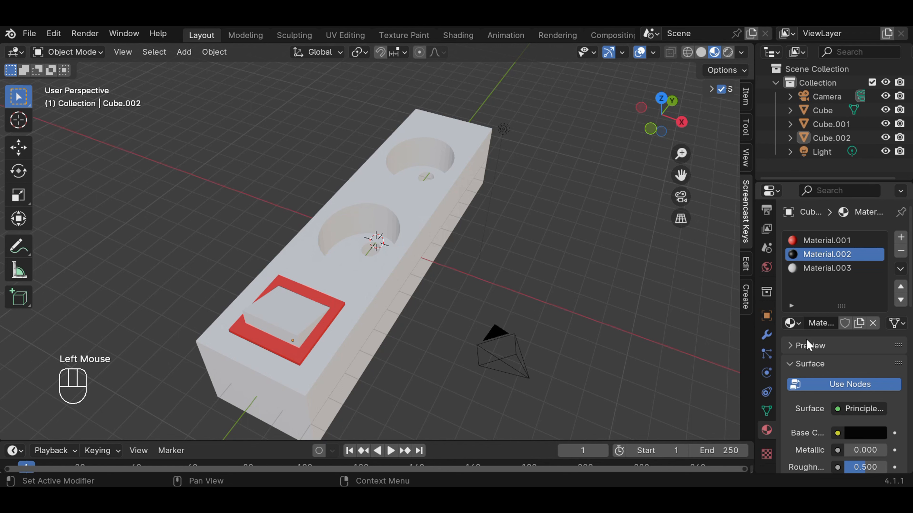
{"action": "left_click_drag", "start_coordinate": [790, 322], "coordinate": [285, 355]}
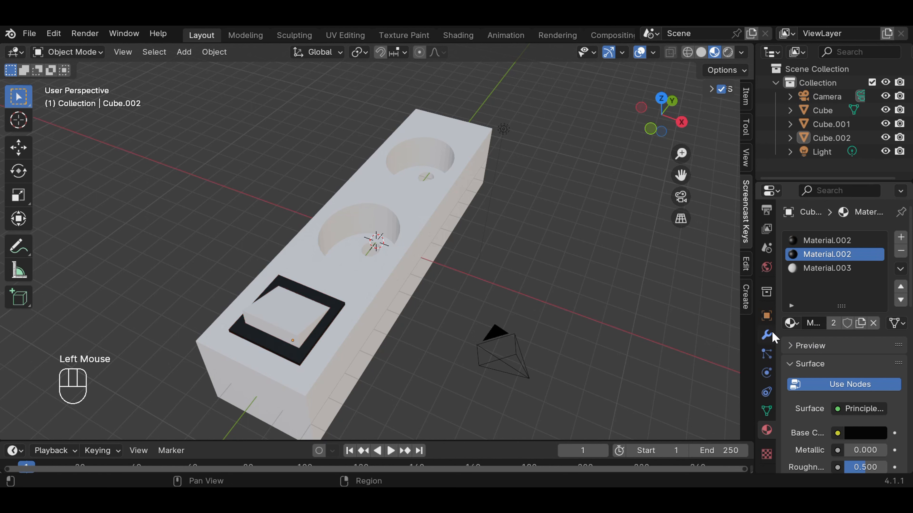
Step: Set the base colour of the frame's first-slot material to red with a brightness value of 0.665
{"action": "left_click", "coordinate": [839, 241]}
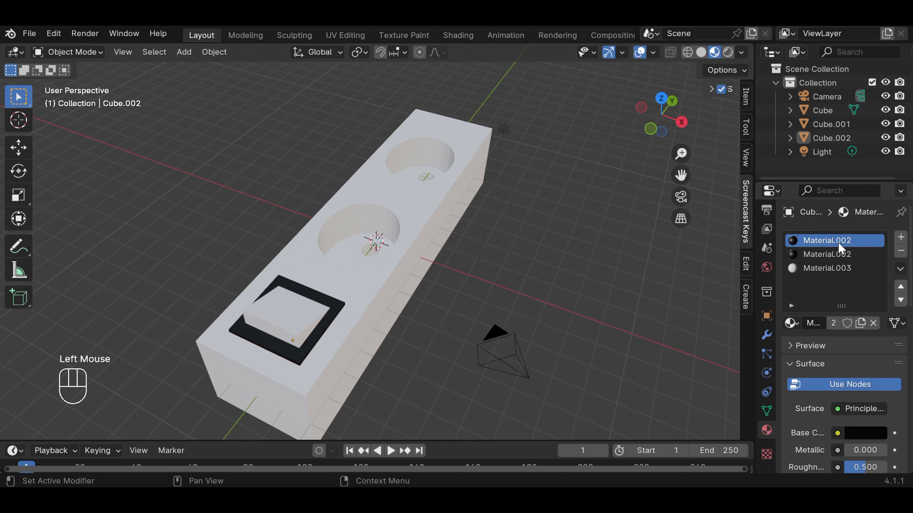
{"action": "left_click", "coordinate": [869, 436]}
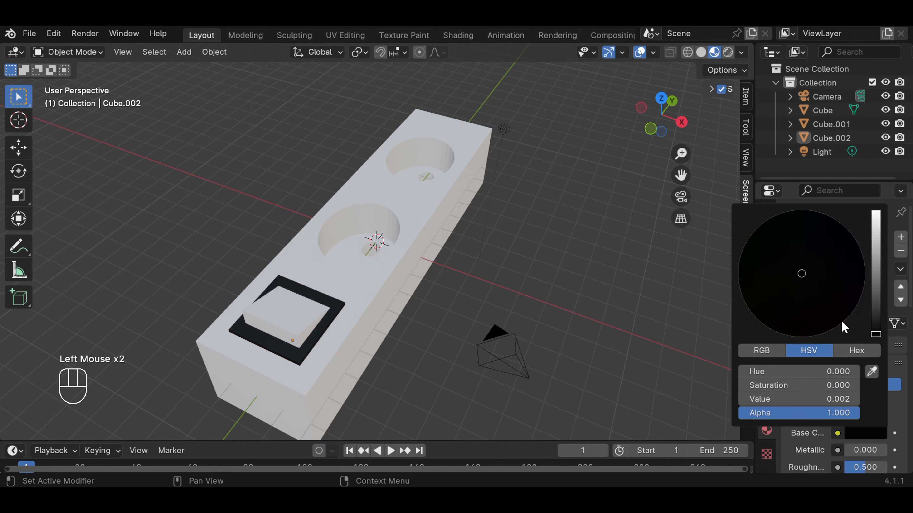
{"action": "left_click_drag", "start_coordinate": [882, 325], "coordinate": [876, 232]}
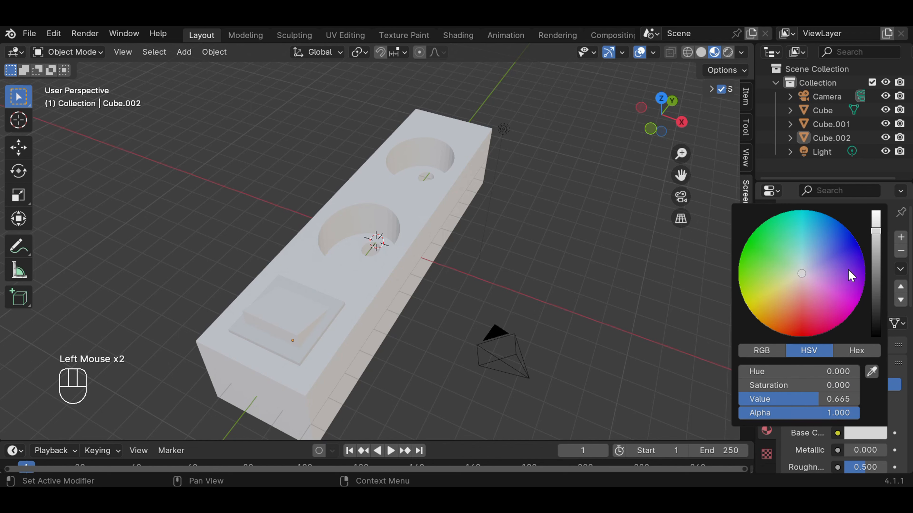
{"action": "left_click", "coordinate": [804, 331]}
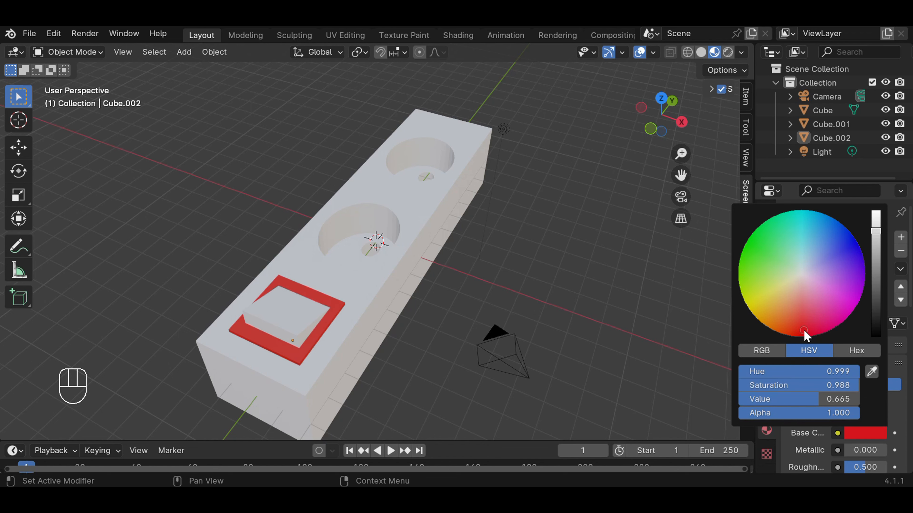
{"action": "left_click", "coordinate": [669, 332]}
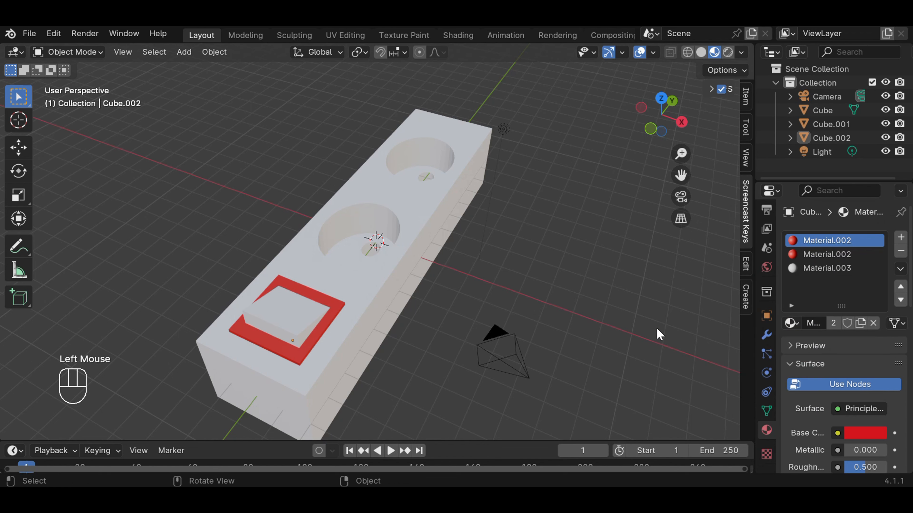
Step: Start renaming the second slot's material by removing the final digit of its name
{"action": "left_click", "coordinate": [831, 256]}
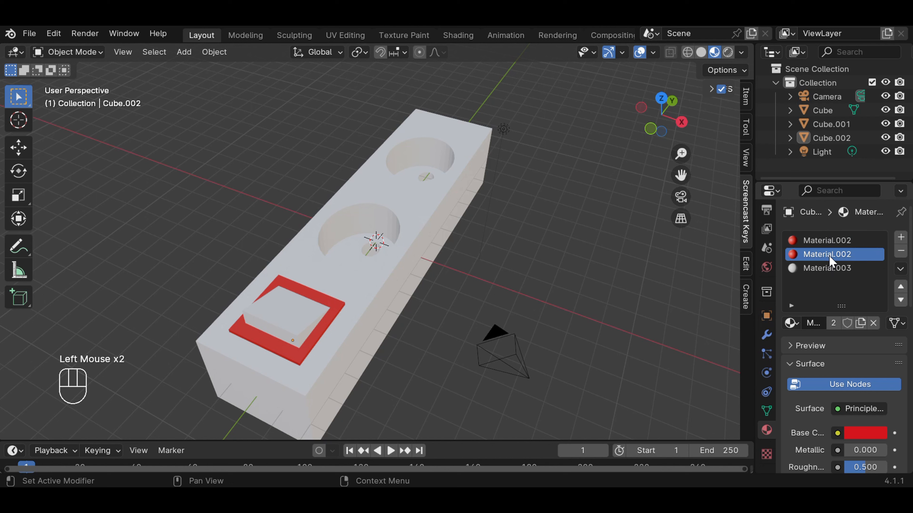
{"action": "double_click", "coordinate": [830, 257]}
{"action": "left_click", "coordinate": [848, 257]}
{"action": "key", "text": "BackSpace"}
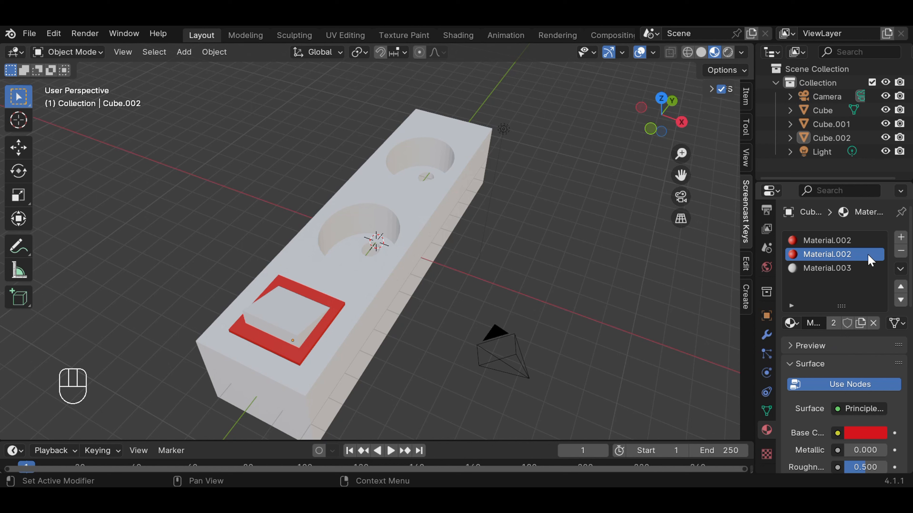
Step: Replace the second slot's material with a new one and darken its base colour to near-black
{"action": "key", "text": "Delete"}
{"action": "left_click", "coordinate": [873, 322]}
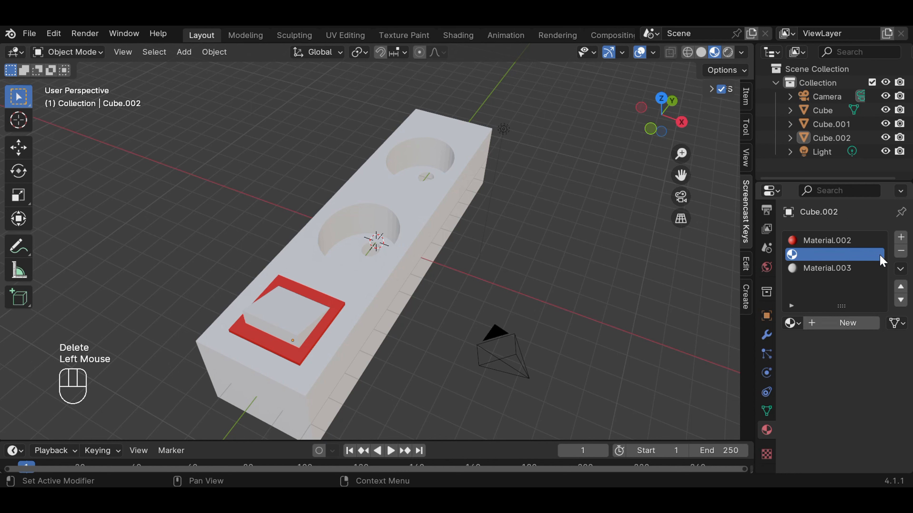
{"action": "left_click", "coordinate": [860, 324]}
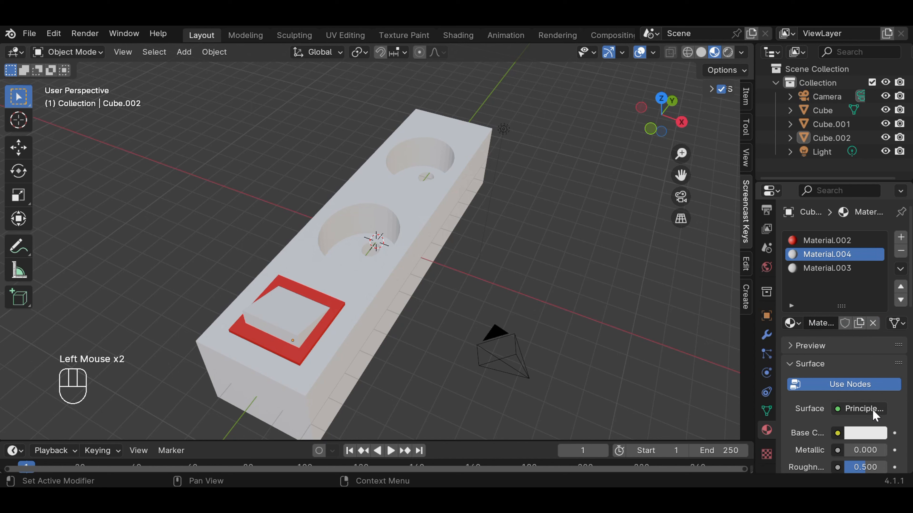
{"action": "left_click", "coordinate": [868, 434]}
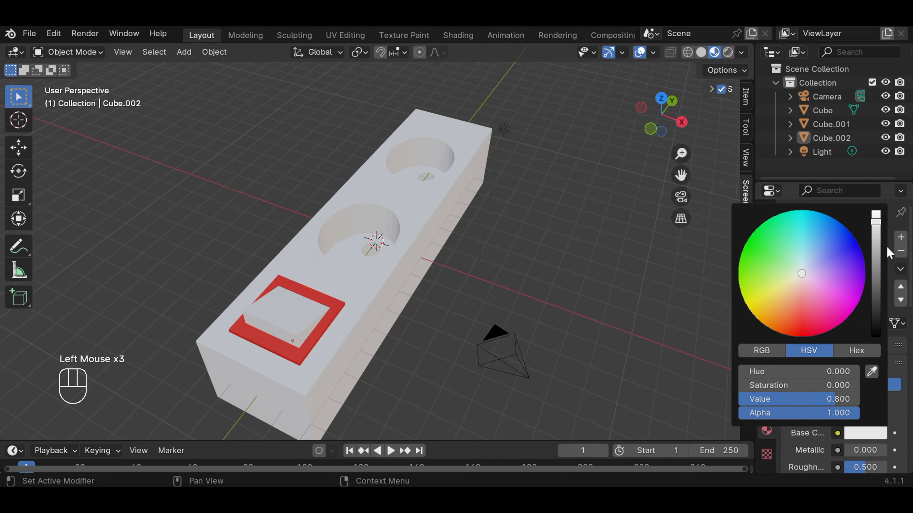
{"action": "left_click_drag", "start_coordinate": [875, 220], "coordinate": [875, 322]}
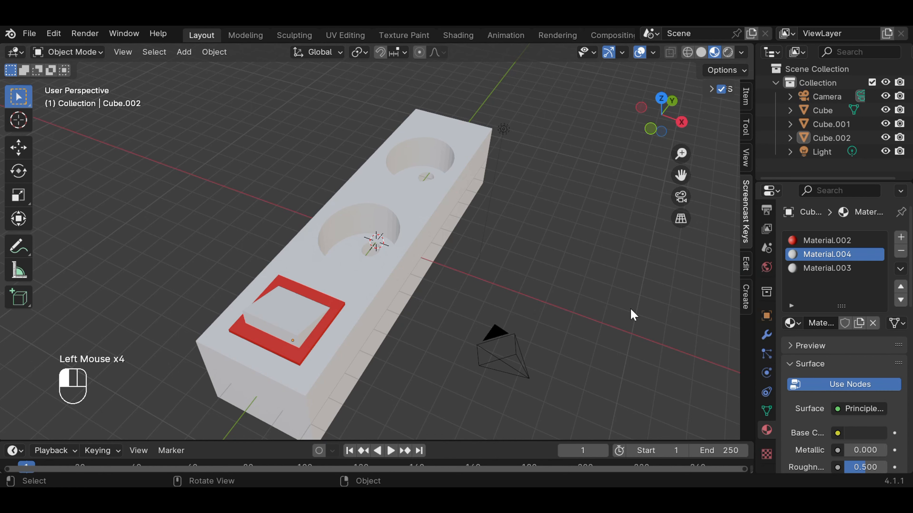
Step: Try applying the second slot's near-black material to the square frame and undo the assignment
{"action": "left_click", "coordinate": [832, 272]}
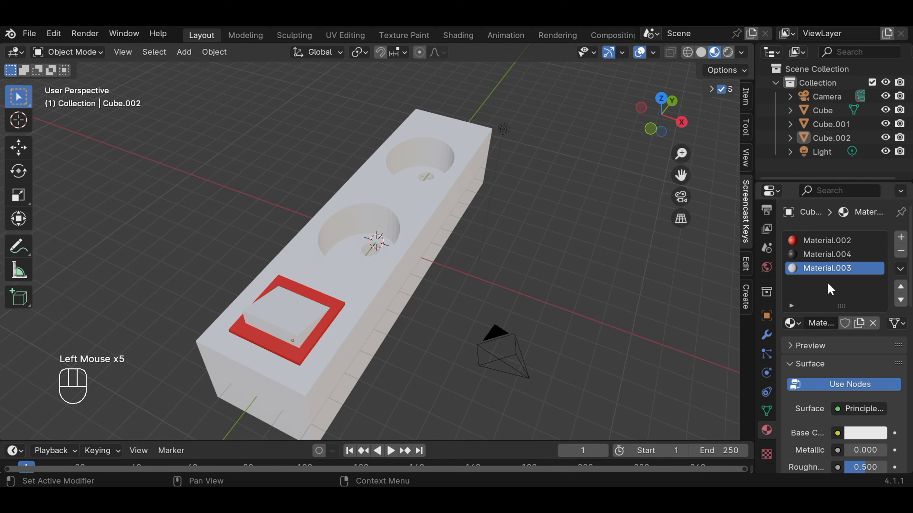
{"action": "left_click", "coordinate": [827, 255]}
{"action": "left_click_drag", "start_coordinate": [826, 255], "coordinate": [278, 356]}
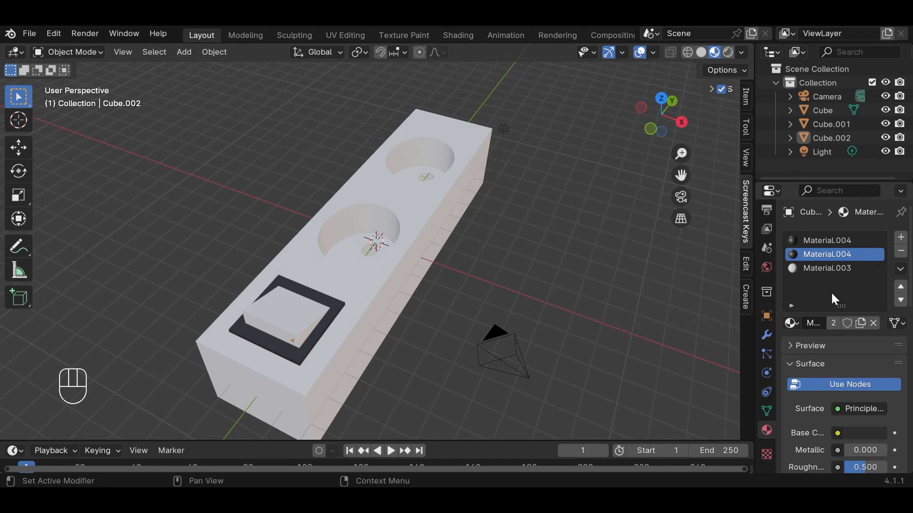
{"action": "key", "text": "ctrl+z"}
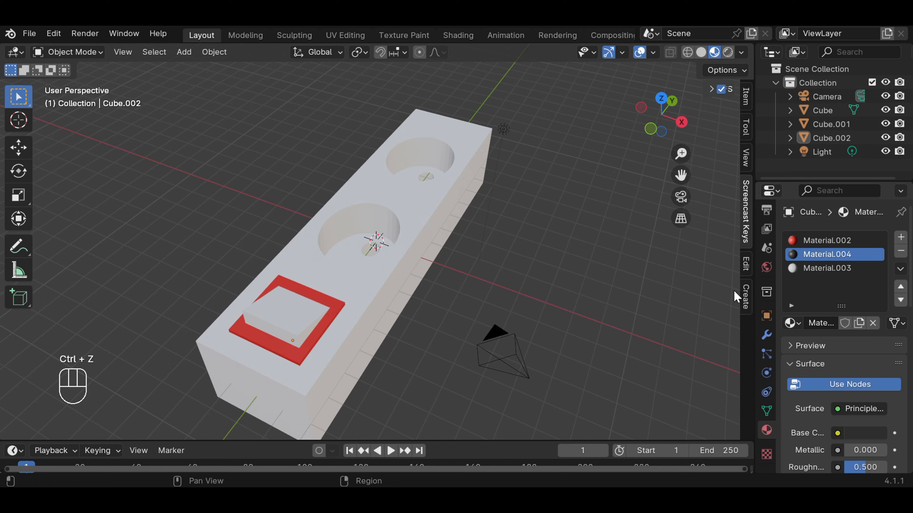
Step: Apply the near-black Material.004 to the square frame around the rocker
{"action": "left_click", "coordinate": [263, 347]}
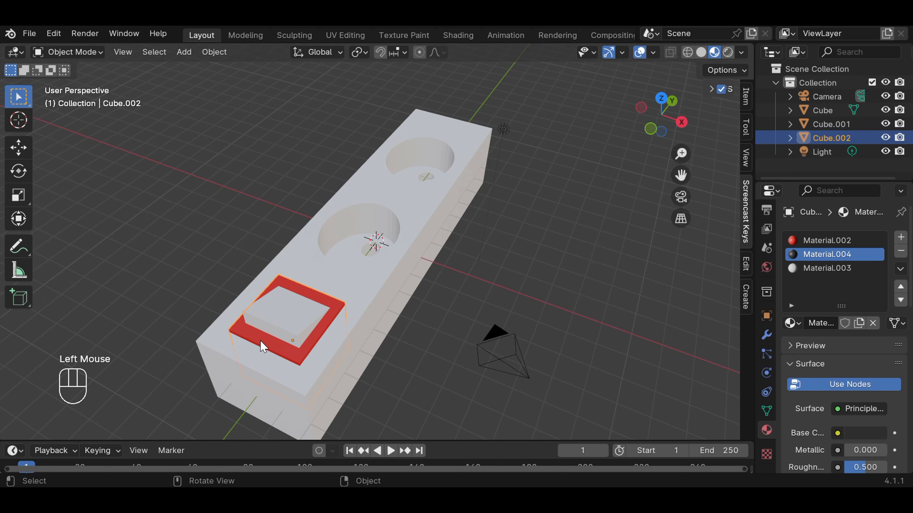
{"action": "left_click", "coordinate": [276, 328]}
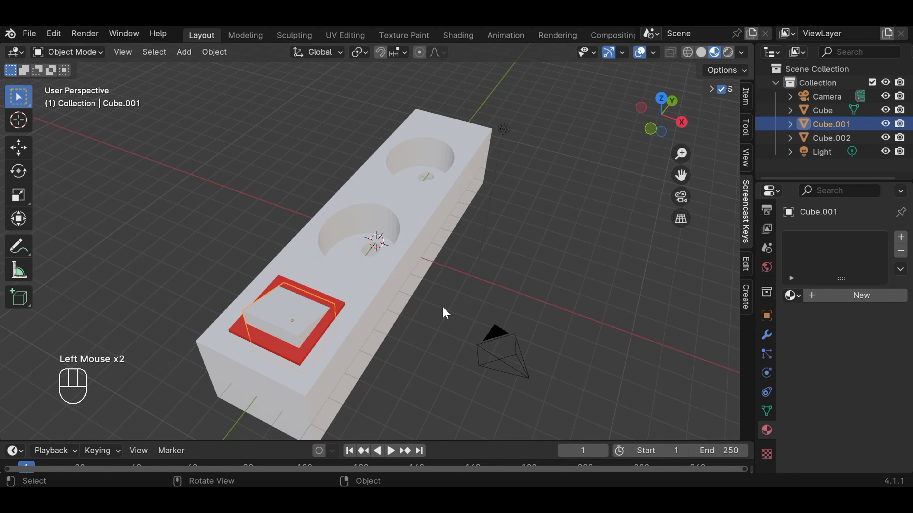
{"action": "scroll", "coordinate": [445, 313], "scroll_direction": "down", "scroll_amount": 2}
{"action": "middle_click_drag", "start_coordinate": [534, 287], "coordinate": [500, 274]}
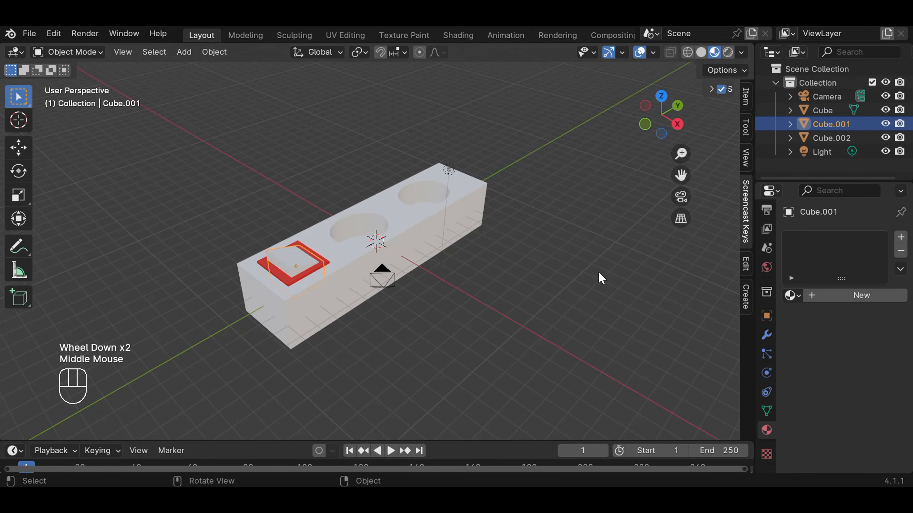
{"action": "left_click", "coordinate": [266, 269]}
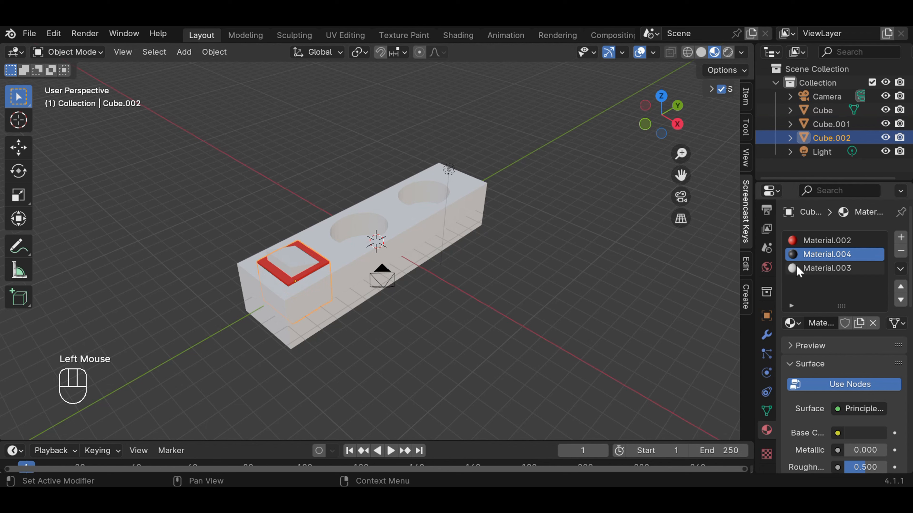
{"action": "left_click_drag", "start_coordinate": [789, 323], "coordinate": [287, 288]}
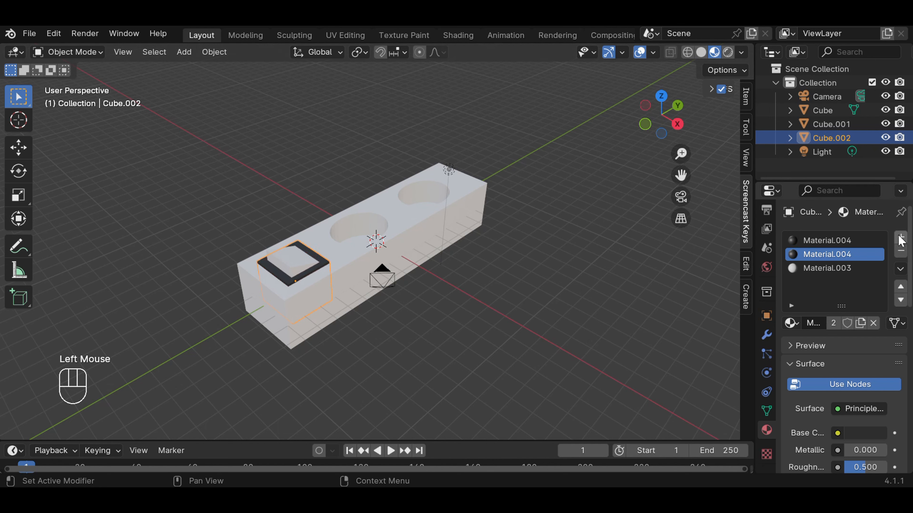
Step: Give the sloped rocker a new material with a red base colour of hue 0.997 and saturation 0.989
{"action": "left_click", "coordinate": [316, 270]}
{"action": "left_click", "coordinate": [300, 267]}
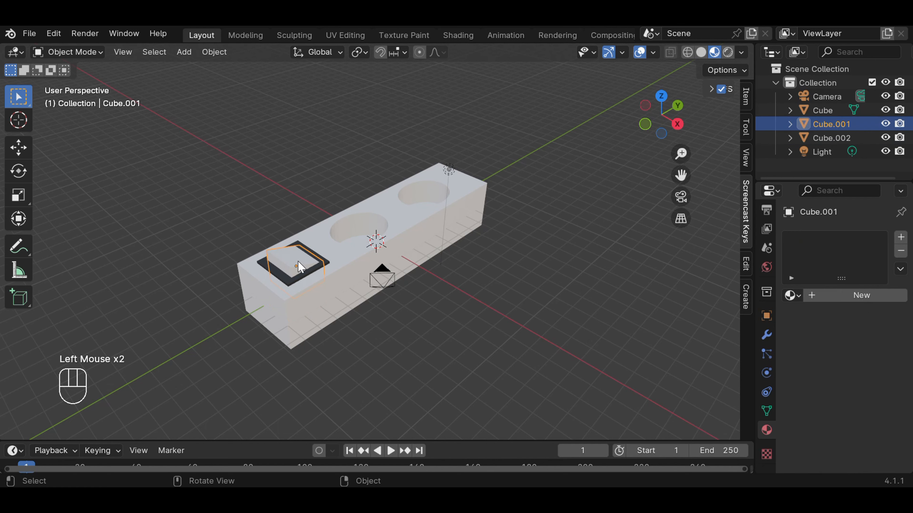
{"action": "left_click", "coordinate": [901, 238]}
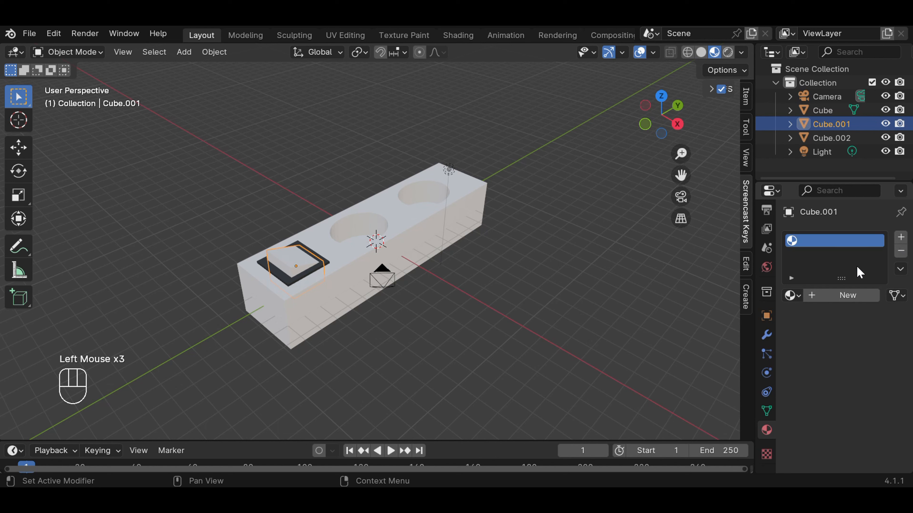
{"action": "left_click", "coordinate": [838, 295]}
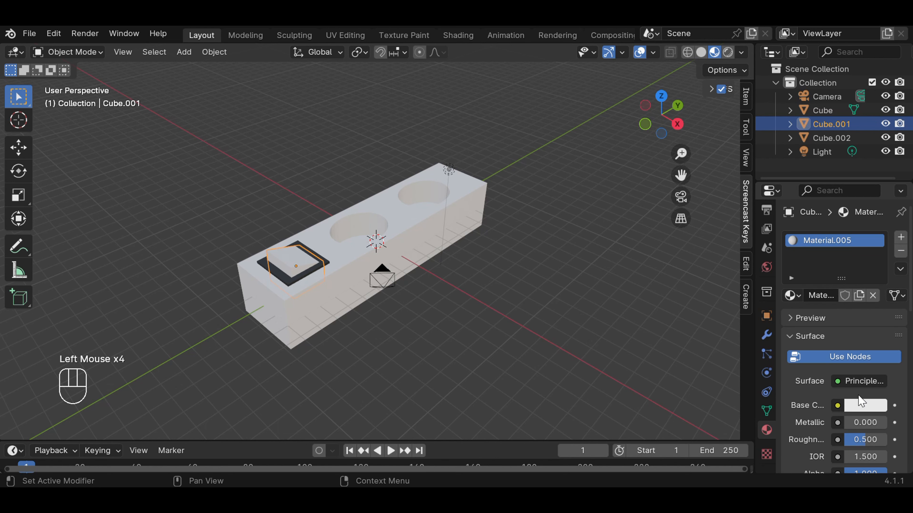
{"action": "left_click", "coordinate": [864, 405]}
{"action": "left_click", "coordinate": [810, 307]}
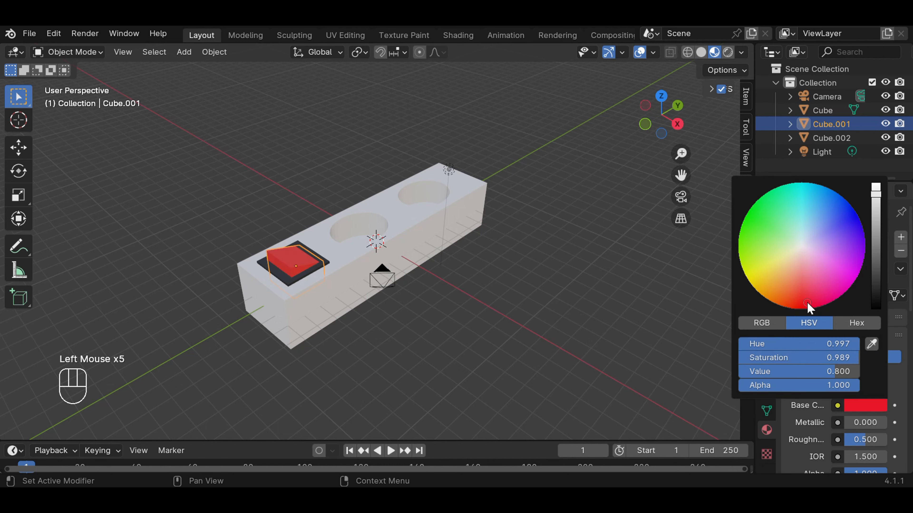
{"action": "left_click", "coordinate": [623, 329]}
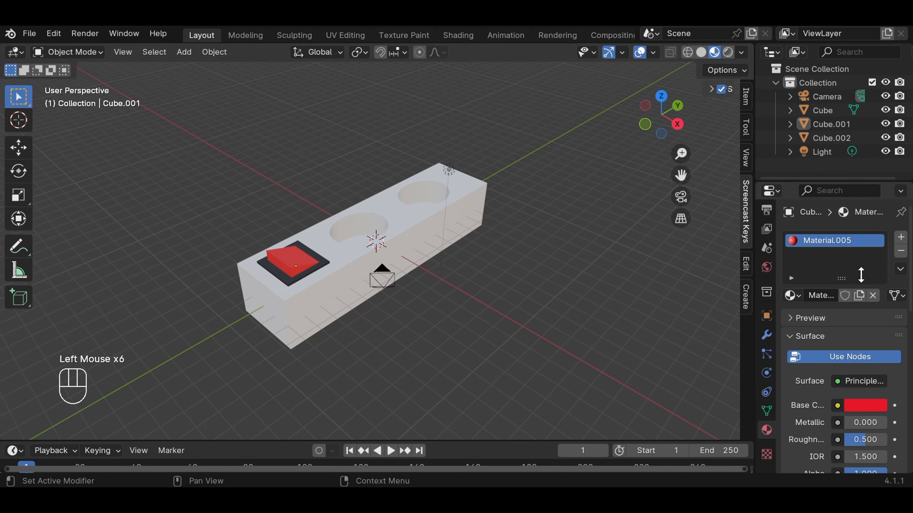
Step: Darken the main block's base colour to grey with a brightness value of 0.407
{"action": "left_click", "coordinate": [429, 233]}
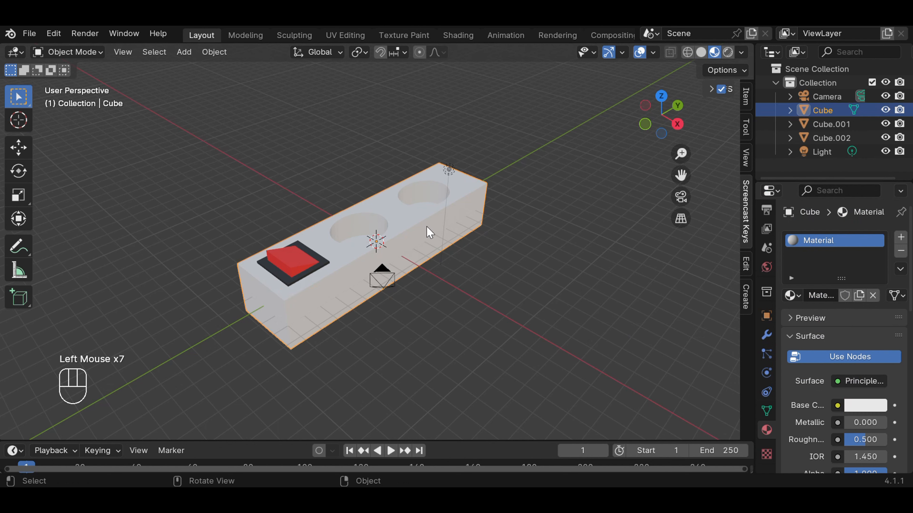
{"action": "left_click", "coordinate": [865, 406]}
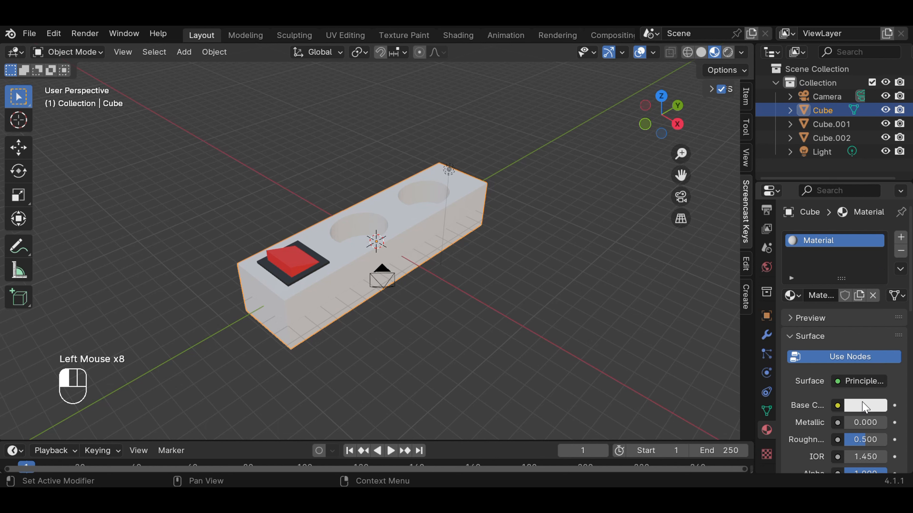
{"action": "left_click_drag", "start_coordinate": [876, 200], "coordinate": [876, 224]}
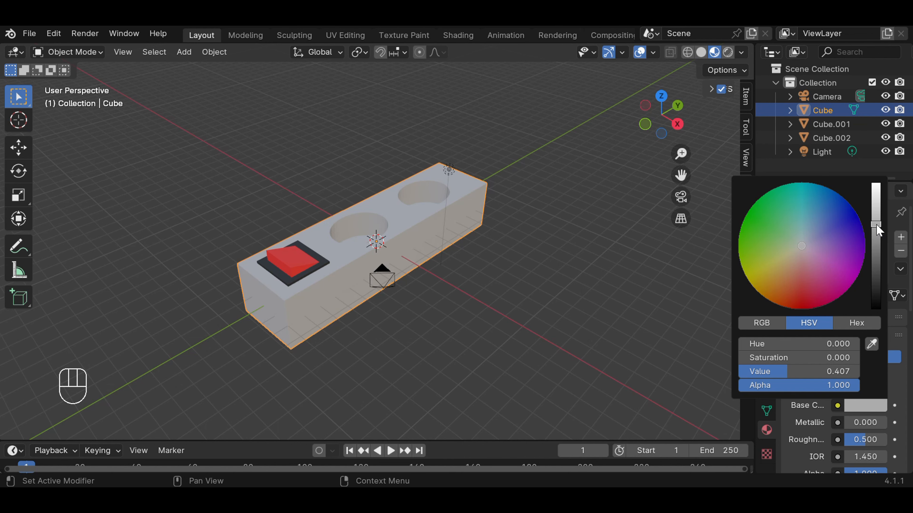
{"action": "left_click", "coordinate": [531, 250]}
Step: Join the main block, the red rocker and the square frame into one object
{"action": "middle_click_drag", "start_coordinate": [555, 198], "coordinate": [635, 221]}
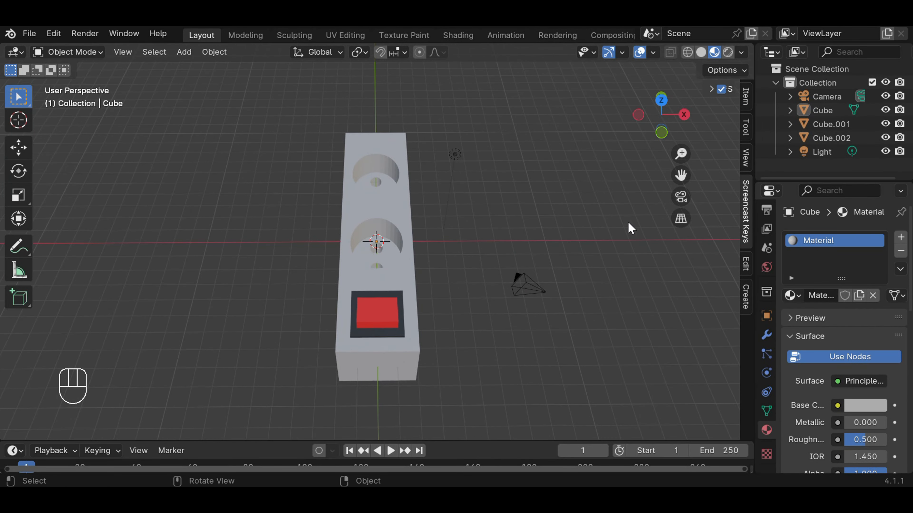
{"action": "middle_click_drag", "start_coordinate": [534, 237], "coordinate": [427, 229]}
{"action": "left_click", "coordinate": [417, 234]}
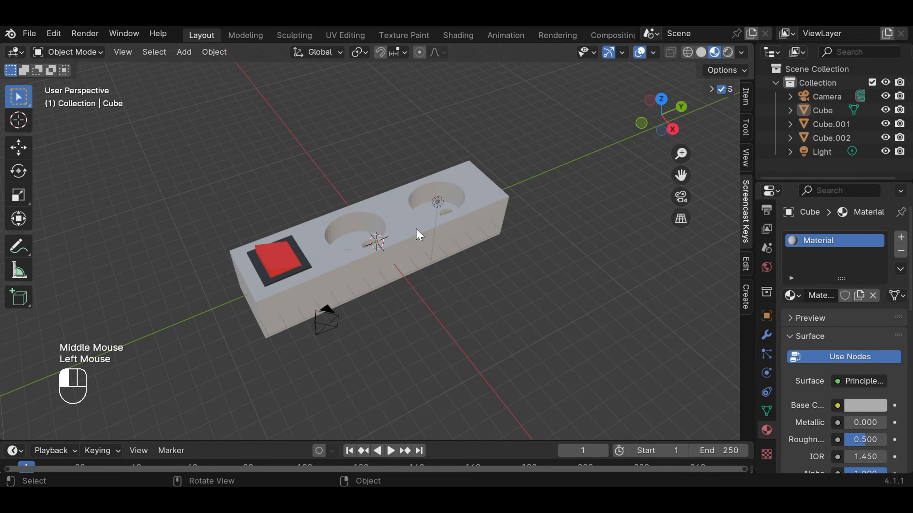
{"action": "left_click", "coordinate": [274, 262], "text": "shift"}
{"action": "left_click", "coordinate": [267, 280], "text": "shift"}
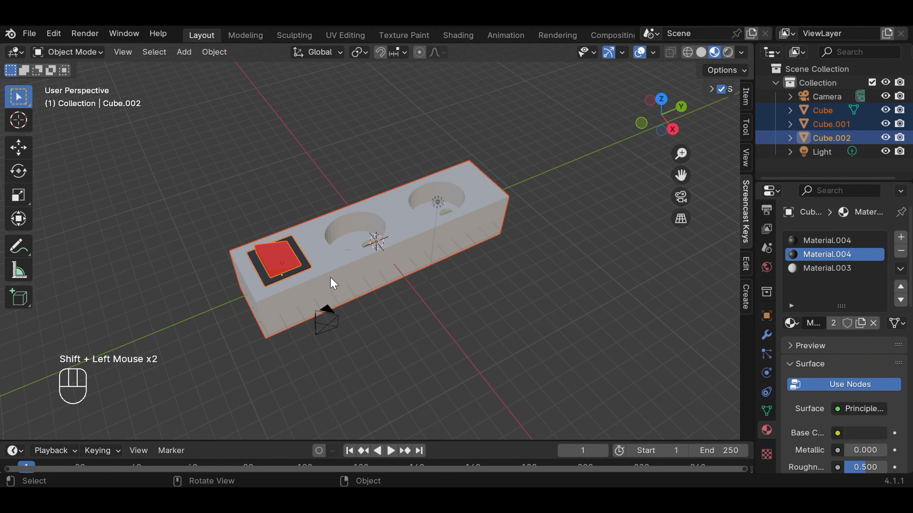
{"action": "key", "text": "j"}
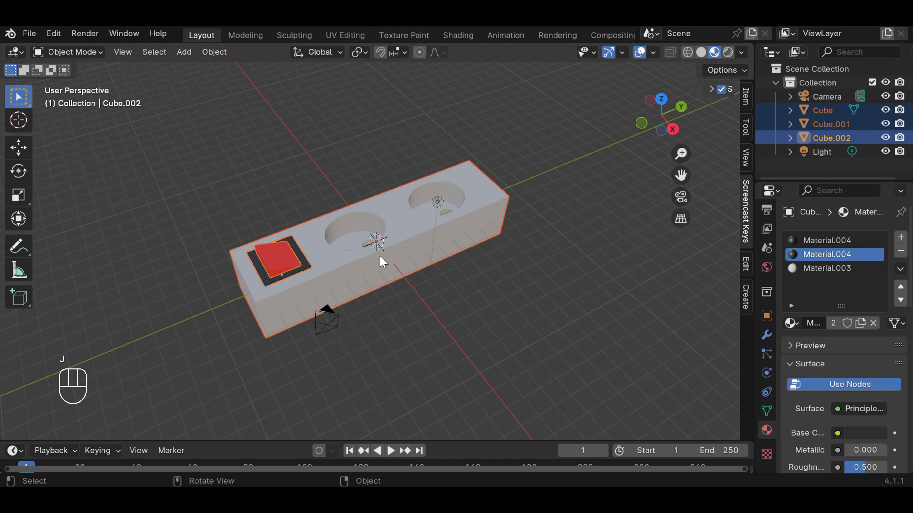
{"action": "key", "text": "ctrl"}
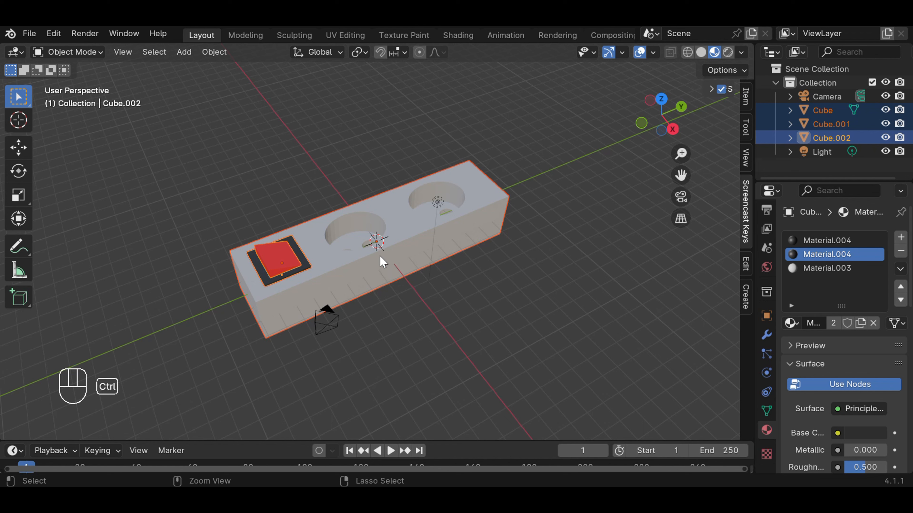
{"action": "key", "text": "ctrl+j"}
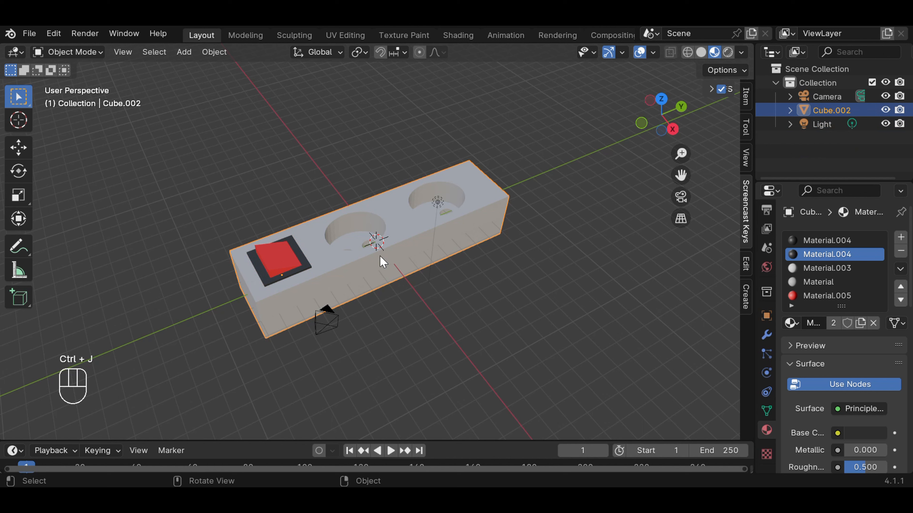
{"action": "left_click", "coordinate": [530, 268]}
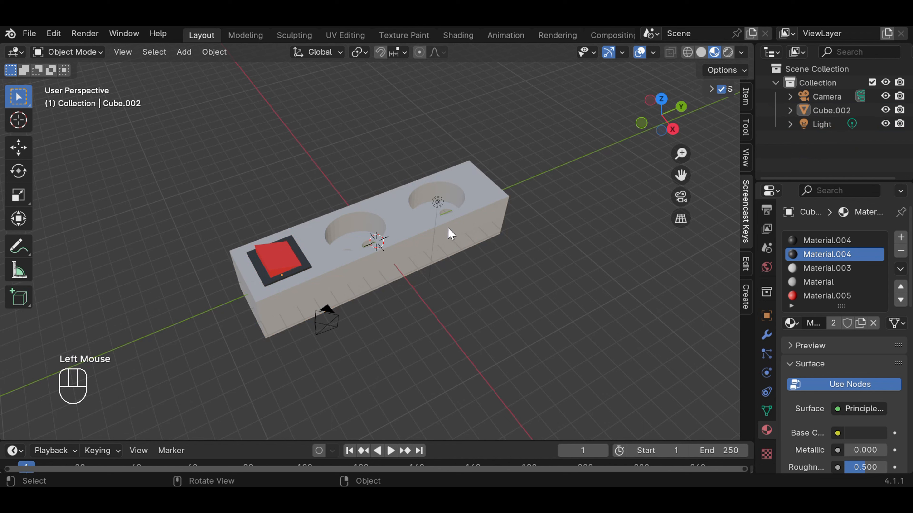
Step: Widen the joined block slightly along the X axis in front wireframe view and return to Material Preview shading
{"action": "key", "text": "KP_3"}
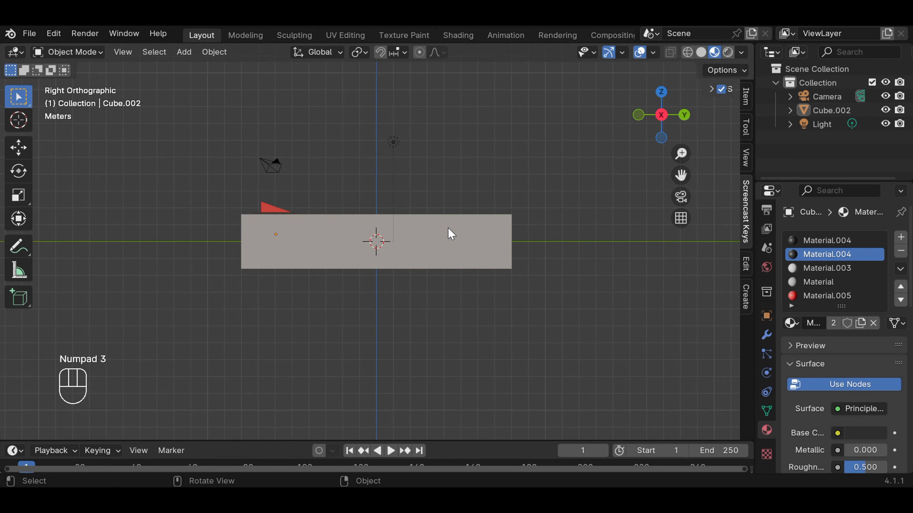
{"action": "key", "text": "KP_1"}
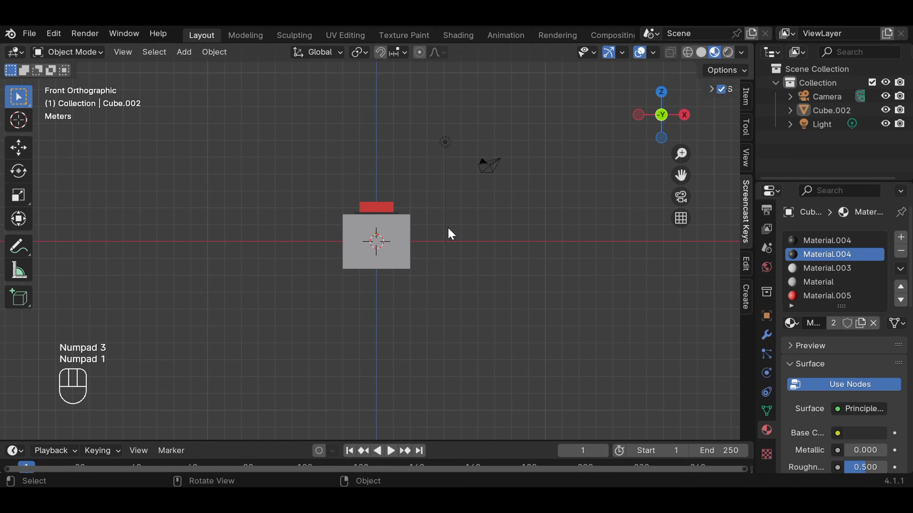
{"action": "left_click", "coordinate": [687, 53]}
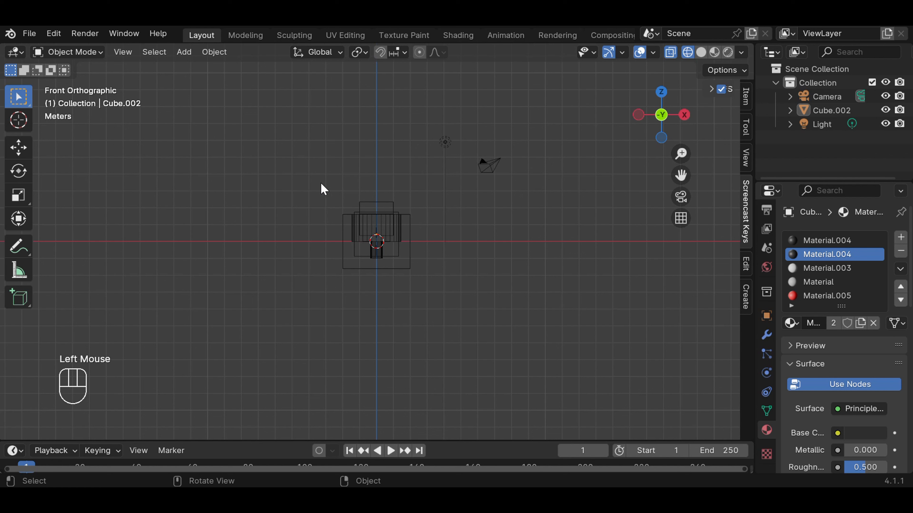
{"action": "left_click", "coordinate": [374, 242]}
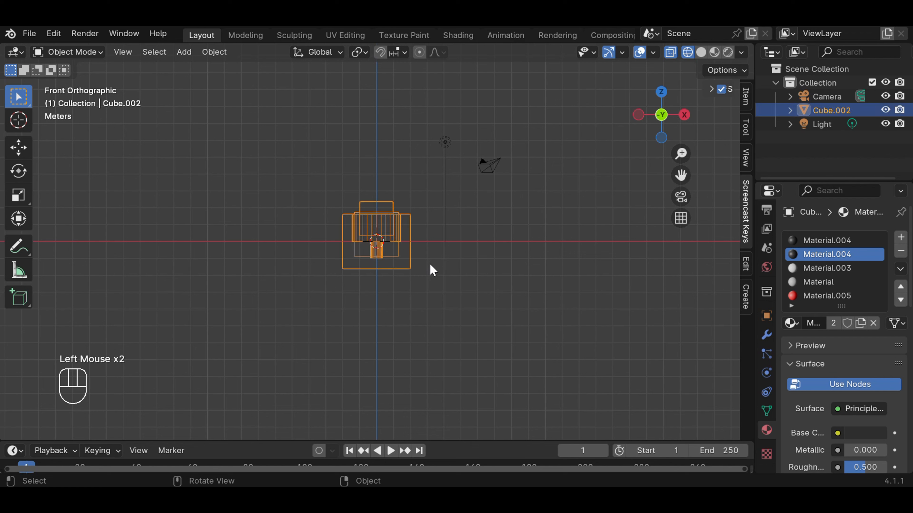
{"action": "key", "text": "s"}
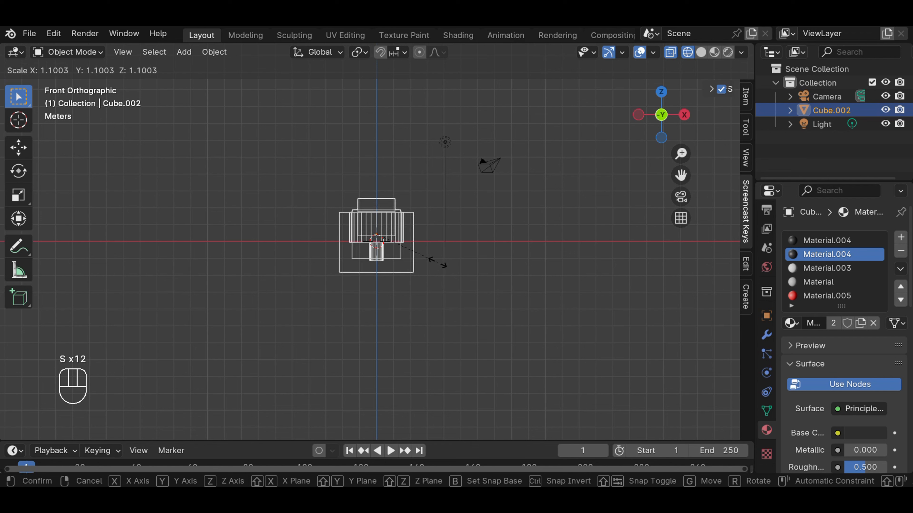
{"action": "key", "text": "x"}
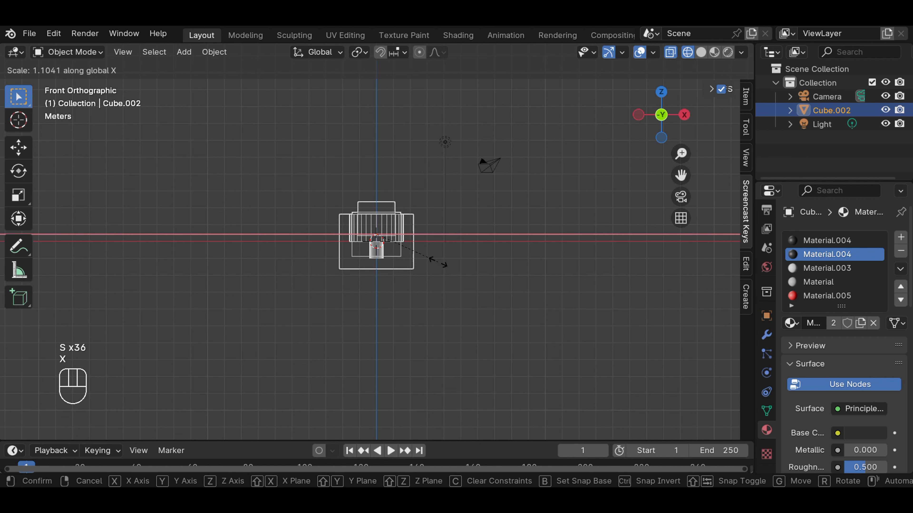
{"action": "left_click", "coordinate": [444, 261]}
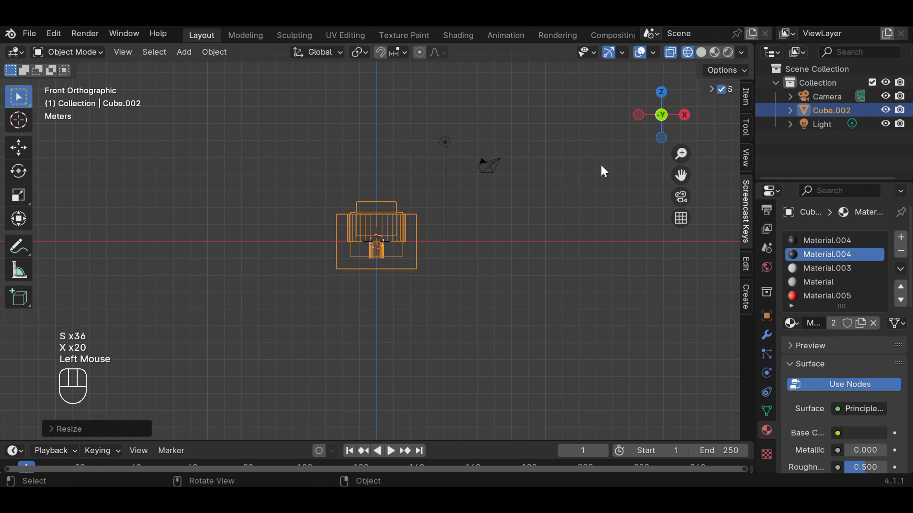
{"action": "left_click", "coordinate": [714, 51]}
{"action": "middle_click_drag", "start_coordinate": [624, 151], "coordinate": [471, 286]}
{"action": "scroll", "coordinate": [470, 280], "scroll_direction": "up", "scroll_amount": 2}
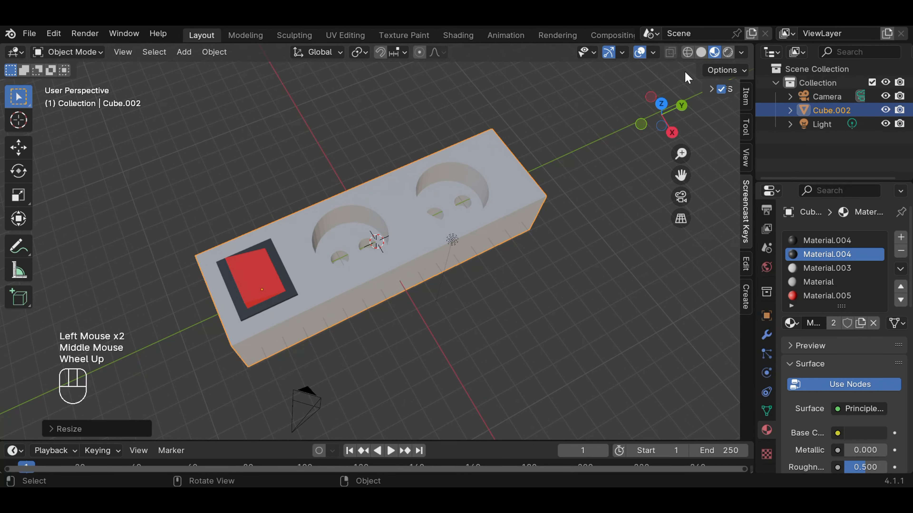
Step: Hide the floor grid and the X and Y axis lines in the viewport overlays
{"action": "left_click", "coordinate": [653, 53]}
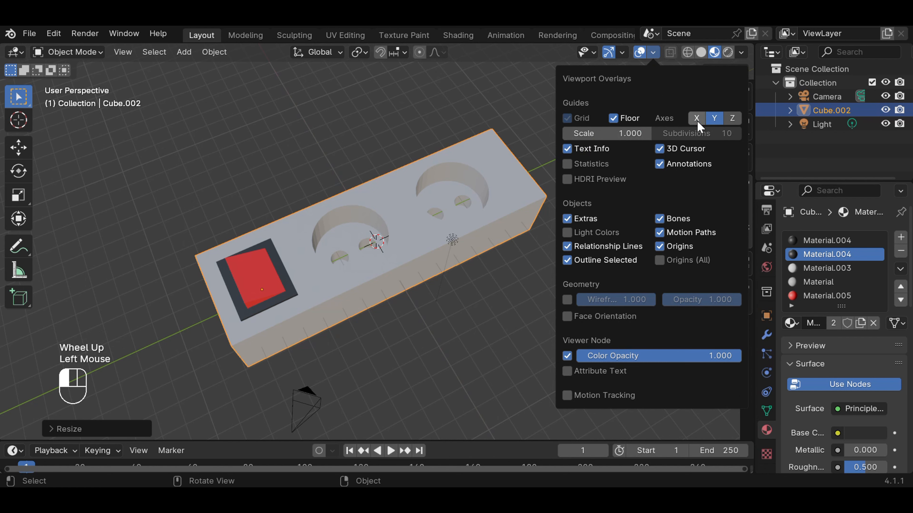
{"action": "left_click", "coordinate": [708, 120]}
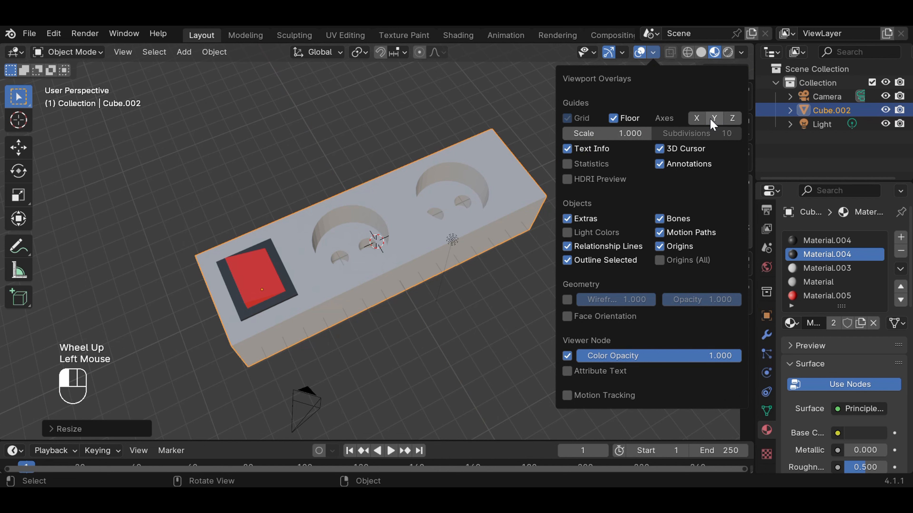
{"action": "left_click", "coordinate": [613, 118]}
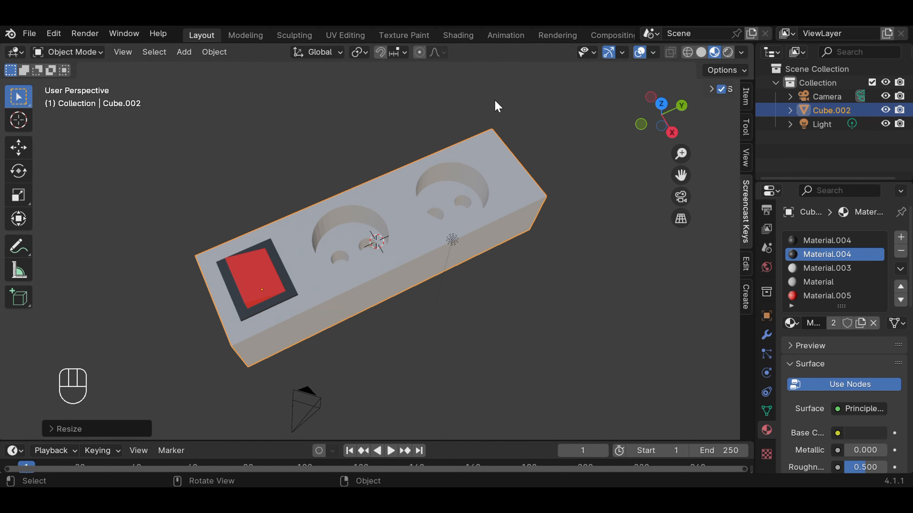
Step: Examine the joined block's socket recesses and red rocker from above and from the side
{"action": "left_click", "coordinate": [593, 195]}
{"action": "middle_click_drag", "start_coordinate": [592, 189], "coordinate": [570, 230]}
{"action": "scroll", "coordinate": [507, 228], "scroll_direction": "up", "scroll_amount": 4}
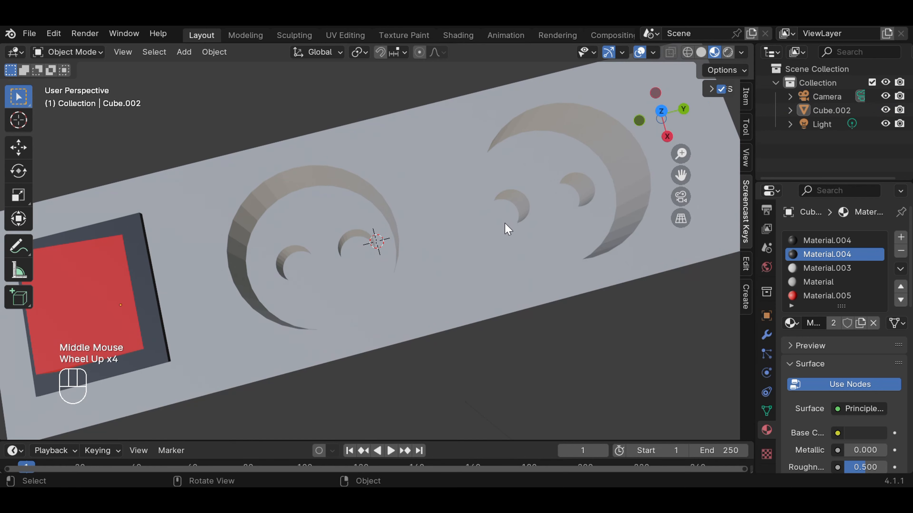
{"action": "middle_click_drag", "start_coordinate": [410, 197], "coordinate": [369, 219]}
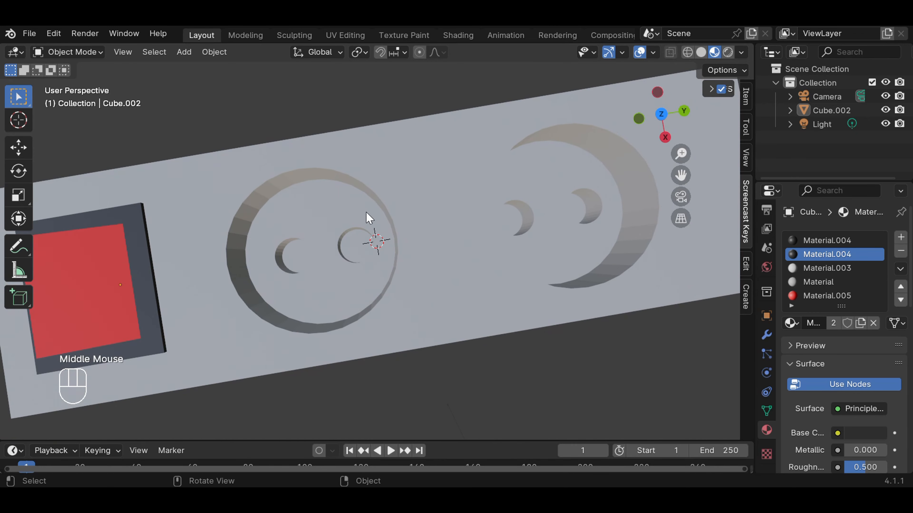
{"action": "left_click", "coordinate": [316, 218]}
{"action": "scroll", "coordinate": [445, 184], "scroll_direction": "down", "scroll_amount": 3}
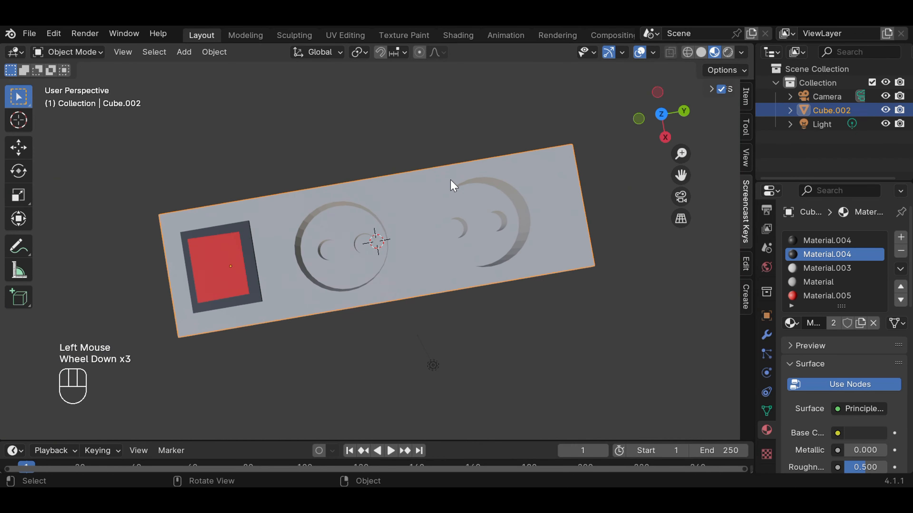
{"action": "middle_click_drag", "start_coordinate": [450, 185], "coordinate": [451, 135]}
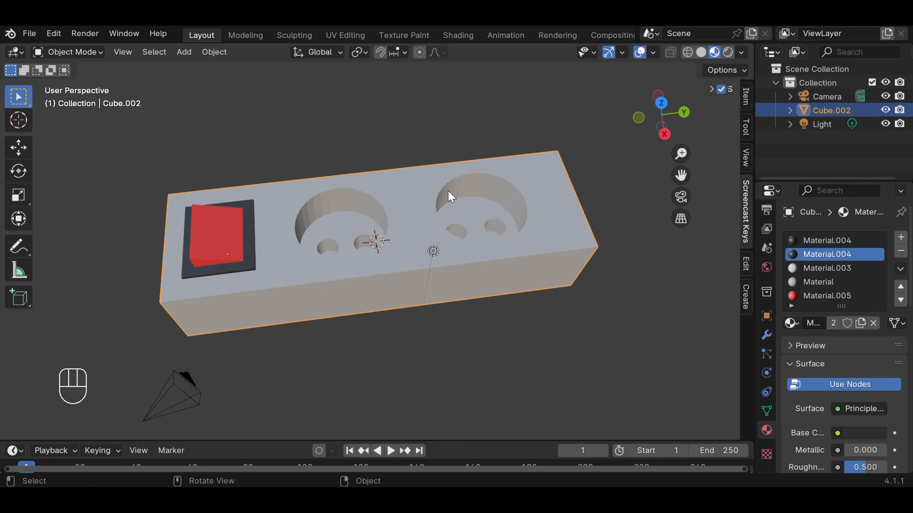
{"action": "scroll", "coordinate": [448, 196], "scroll_direction": "up", "scroll_amount": 1}
{"action": "middle_click_drag", "start_coordinate": [448, 195], "coordinate": [445, 218]}
{"action": "scroll", "coordinate": [399, 218], "scroll_direction": "up", "scroll_amount": 1}
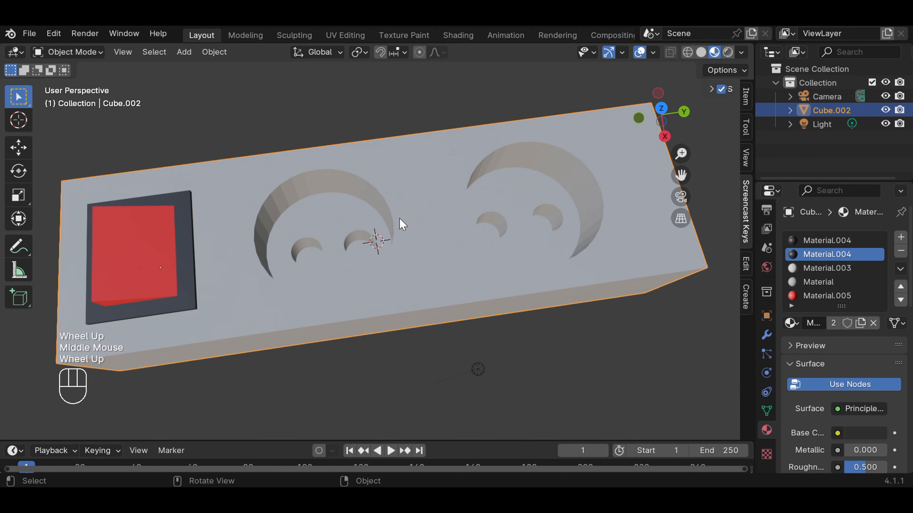
{"action": "scroll", "coordinate": [335, 215], "scroll_direction": "down", "scroll_amount": 2}
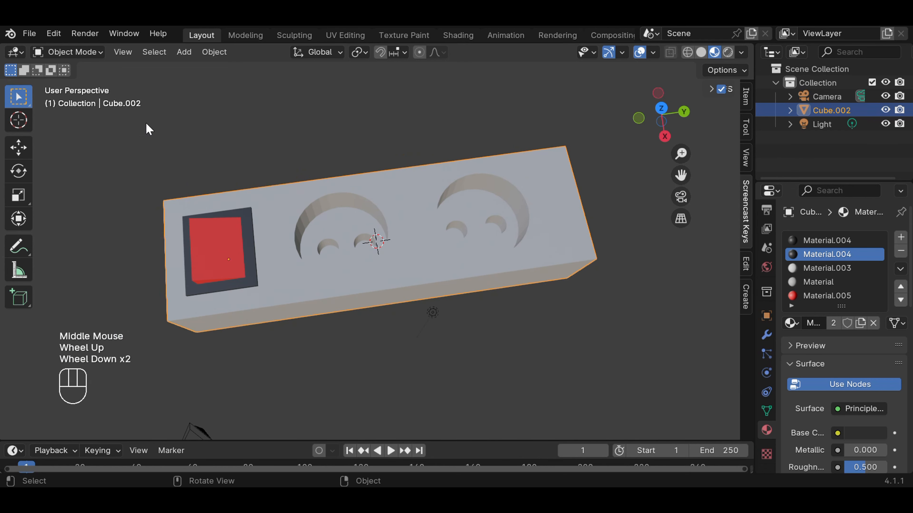
Step: Select all the floor faces around the pin holes in both round socket recesses in Edit Mode
{"action": "left_click", "coordinate": [102, 52]}
{"action": "left_click", "coordinate": [100, 84]}
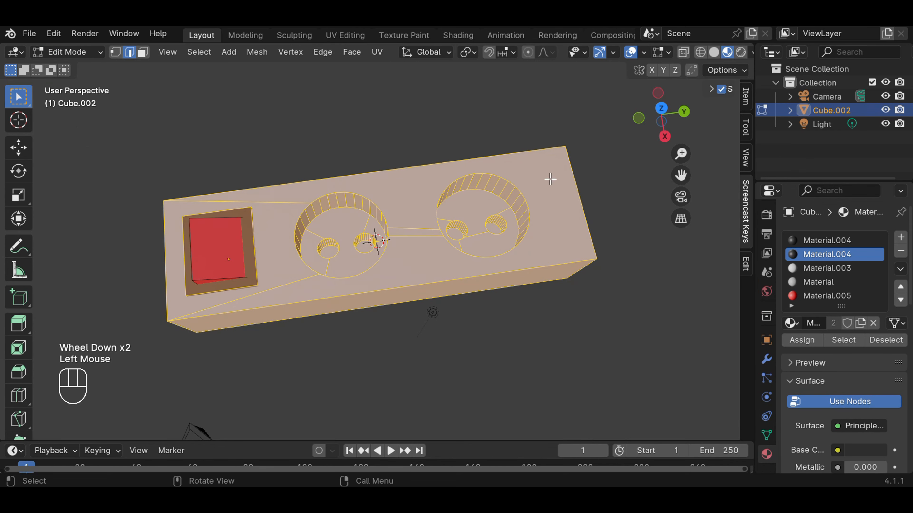
{"action": "left_click", "coordinate": [604, 179]}
{"action": "left_click", "coordinate": [320, 233]}
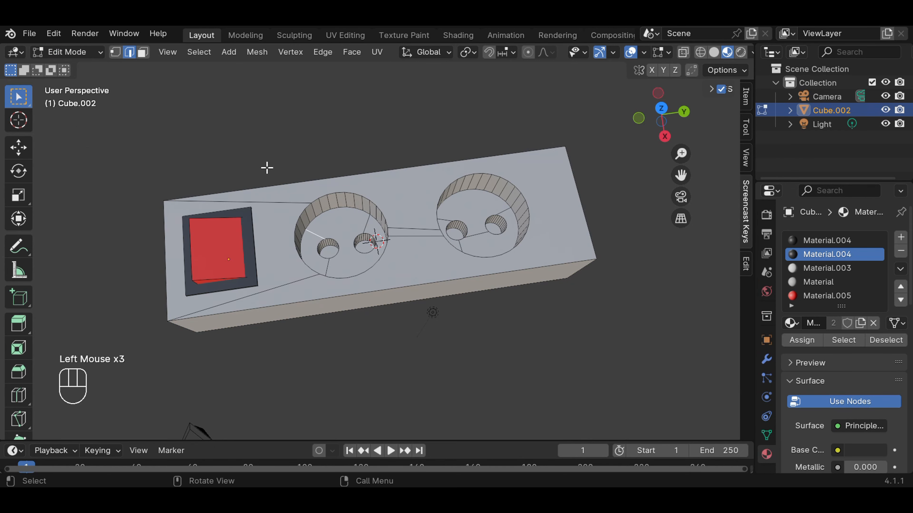
{"action": "left_click", "coordinate": [143, 53]}
{"action": "left_click", "coordinate": [344, 228]}
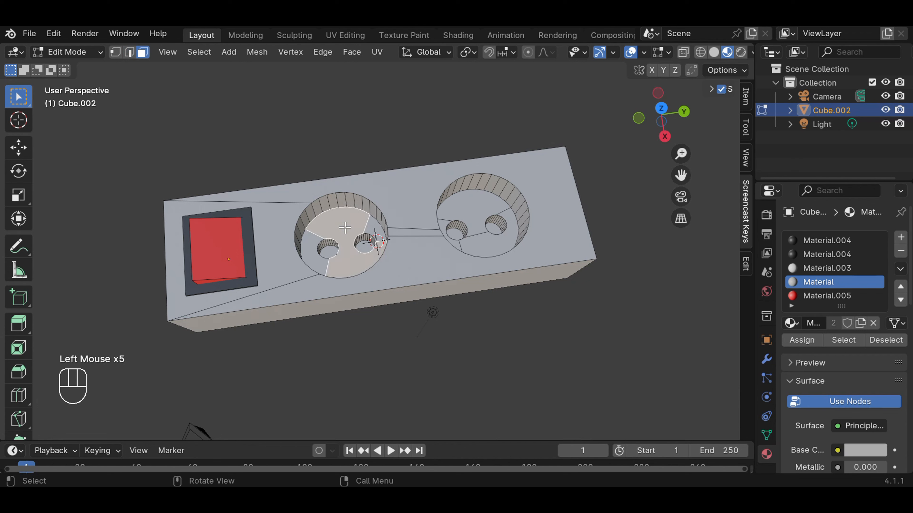
{"action": "key", "text": "shift"}
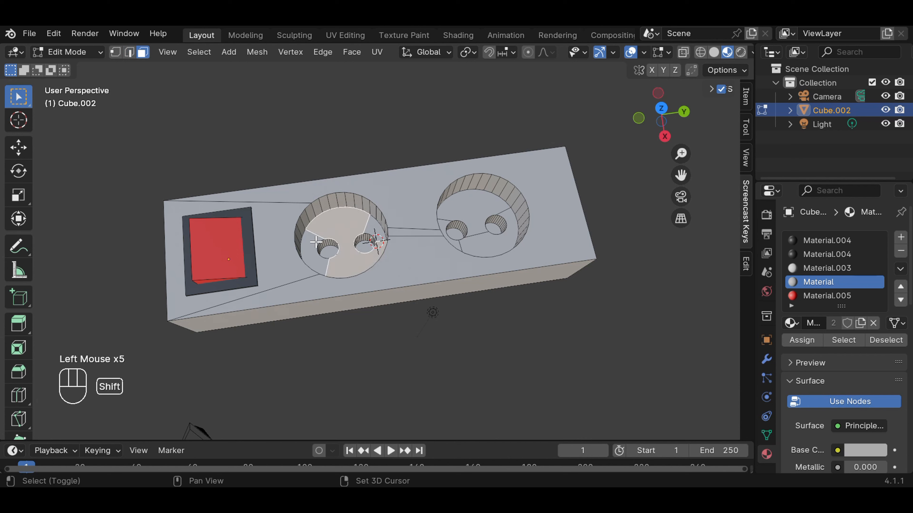
{"action": "left_click", "coordinate": [315, 242], "text": "shift"}
{"action": "left_click", "coordinate": [375, 230], "text": "shift"}
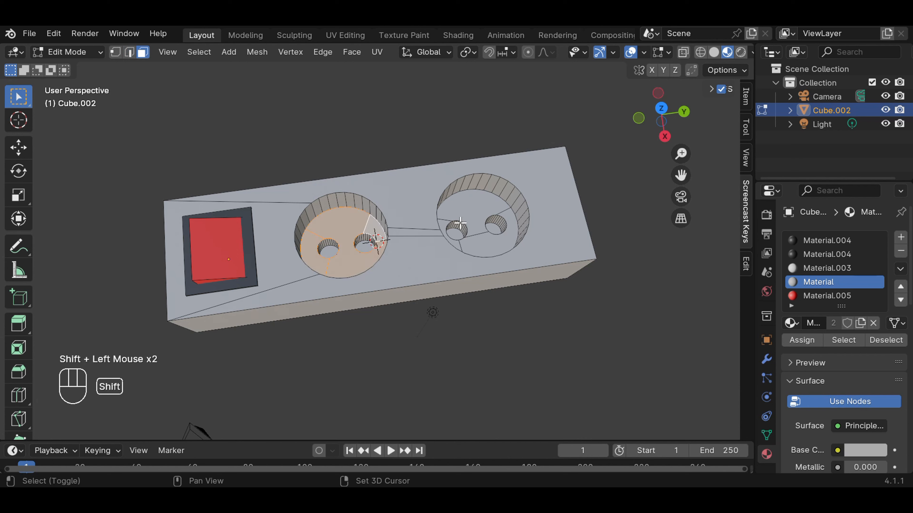
{"action": "left_click", "coordinate": [478, 212], "text": "shift"}
{"action": "left_click", "coordinate": [513, 219], "text": "shift"}
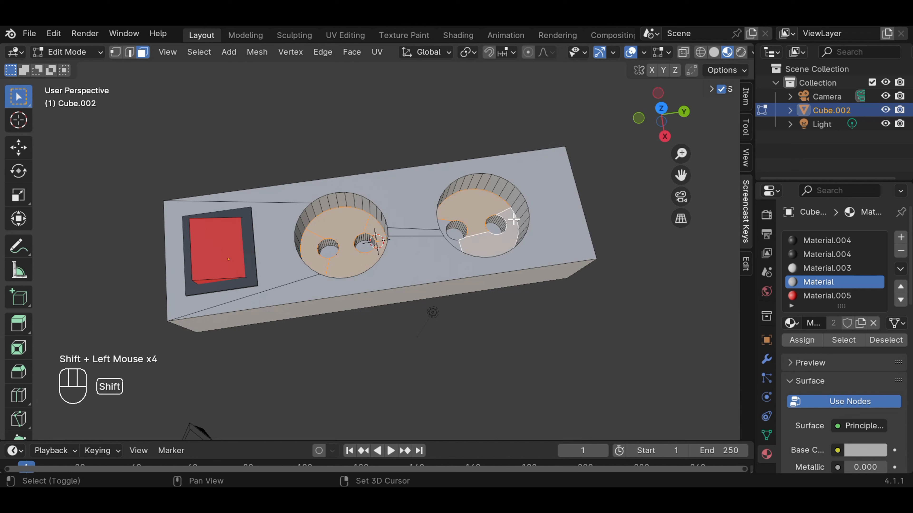
{"action": "left_click", "coordinate": [442, 224], "text": "shift"}
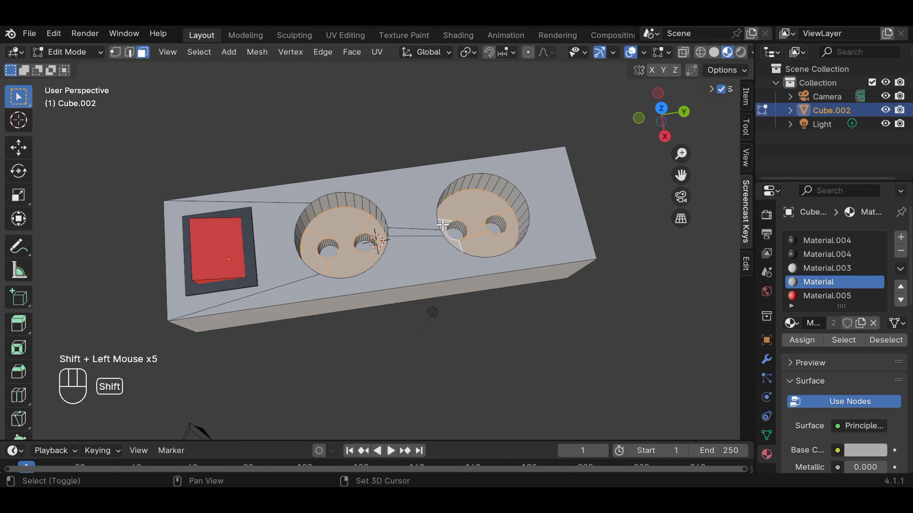
Step: Assign a new material with a blue base colour to the selected socket floors and return to Object Mode
{"action": "left_click", "coordinate": [901, 237]}
{"action": "left_click", "coordinate": [853, 327]}
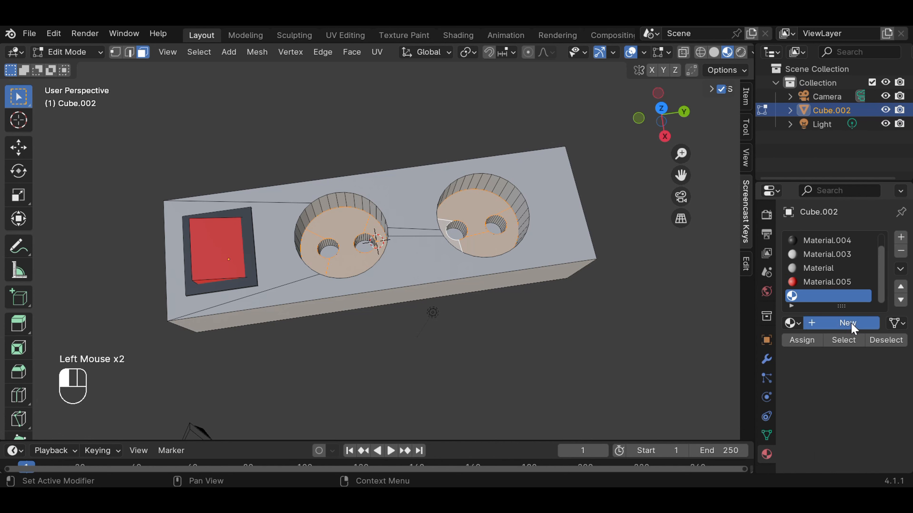
{"action": "left_click", "coordinate": [866, 452]}
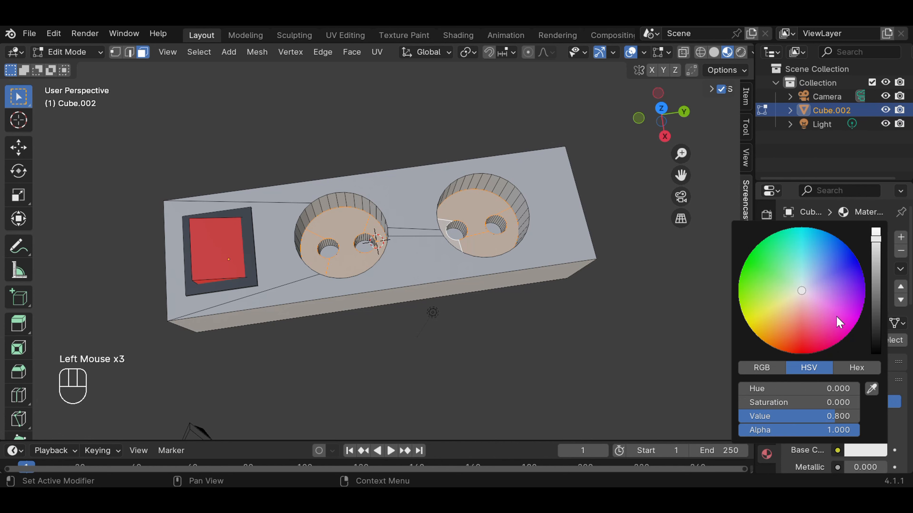
{"action": "left_click", "coordinate": [825, 268]}
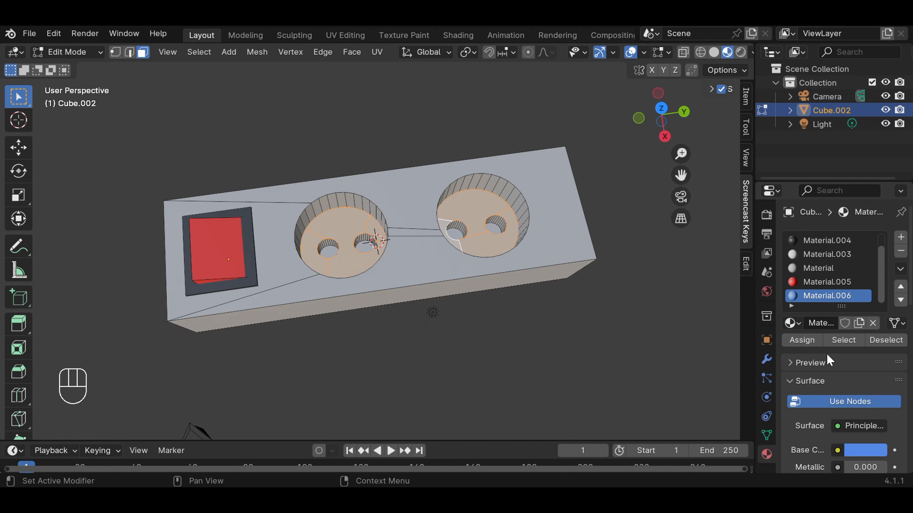
{"action": "left_click", "coordinate": [804, 340]}
{"action": "left_click", "coordinate": [627, 330]}
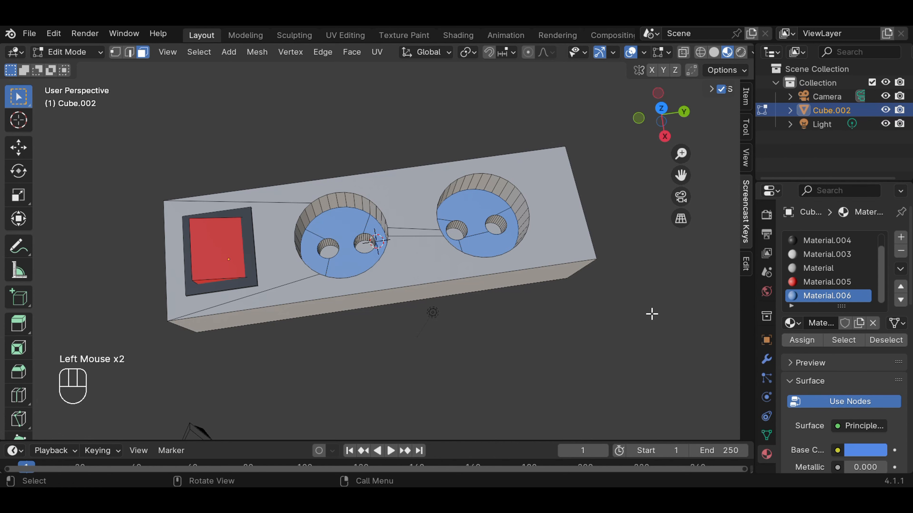
{"action": "scroll", "coordinate": [651, 303], "scroll_direction": "down", "scroll_amount": 2}
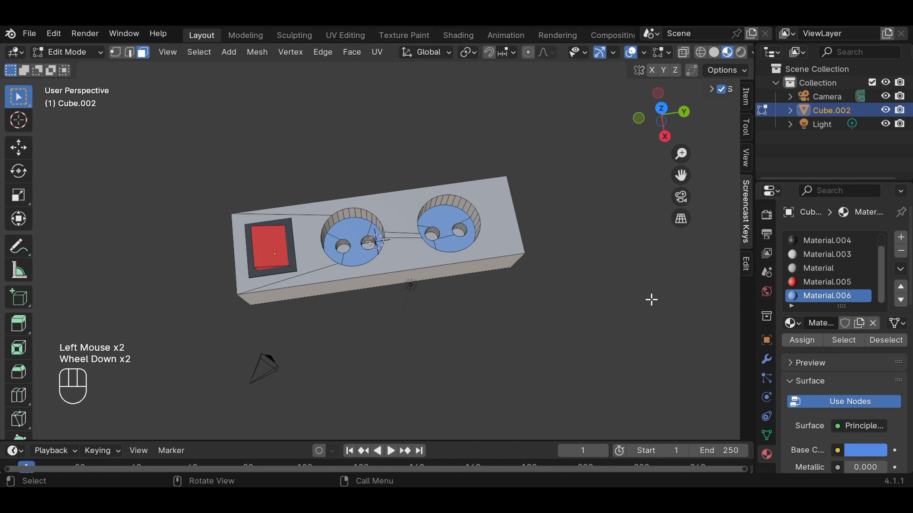
{"action": "left_click_drag", "start_coordinate": [91, 54], "coordinate": [95, 73]}
Step: Select the full loops of side wall faces in both large socket recesses in Edit Mode
{"action": "mouse_move", "coordinate": [515, 306]}
{"action": "middle_mouse_down"}
{"action": "mouse_move", "coordinate": [520, 261]}
{"action": "mouse_move", "coordinate": [511, 285]}
{"action": "mouse_move", "coordinate": [524, 294]}
{"action": "middle_mouse_up"}
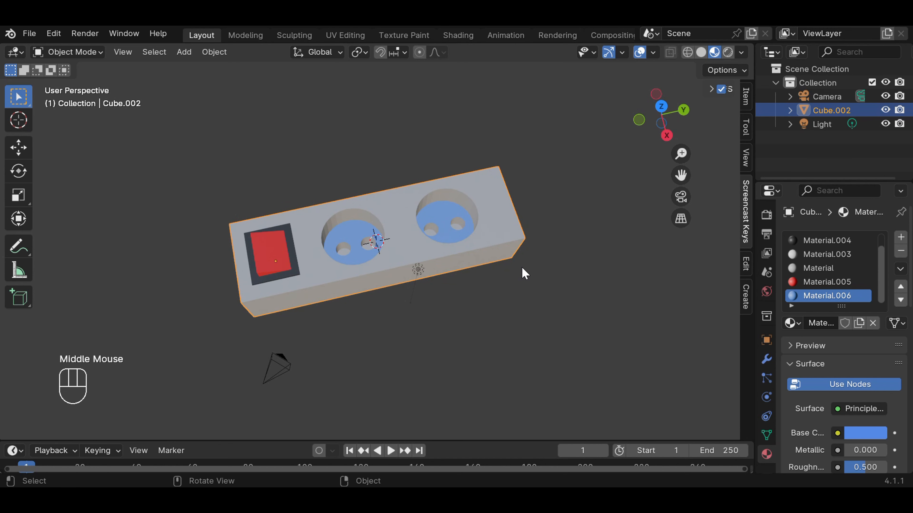
{"action": "scroll", "coordinate": [505, 242], "scroll_direction": "up", "scroll_amount": 2}
{"action": "scroll", "coordinate": [504, 242], "scroll_direction": "up", "scroll_amount": 1}
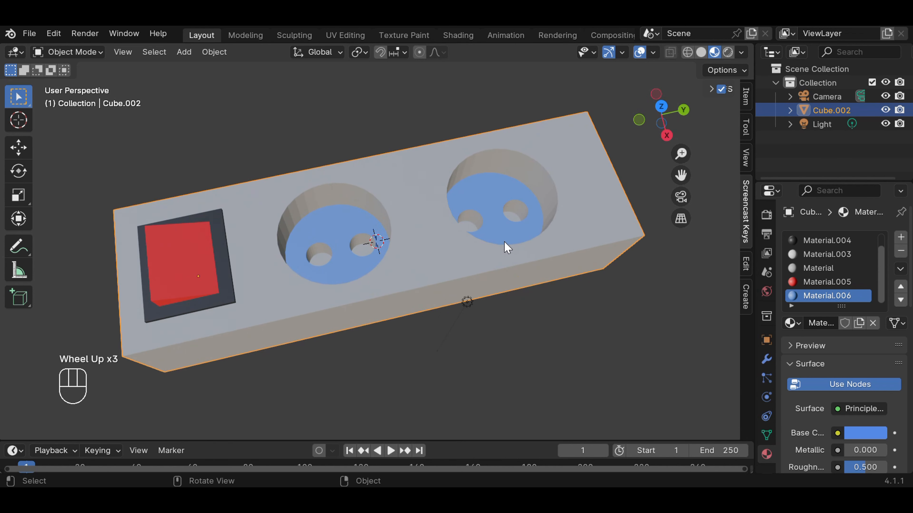
{"action": "scroll", "coordinate": [504, 242], "scroll_direction": "down", "scroll_amount": 2}
{"action": "left_click", "coordinate": [72, 52]}
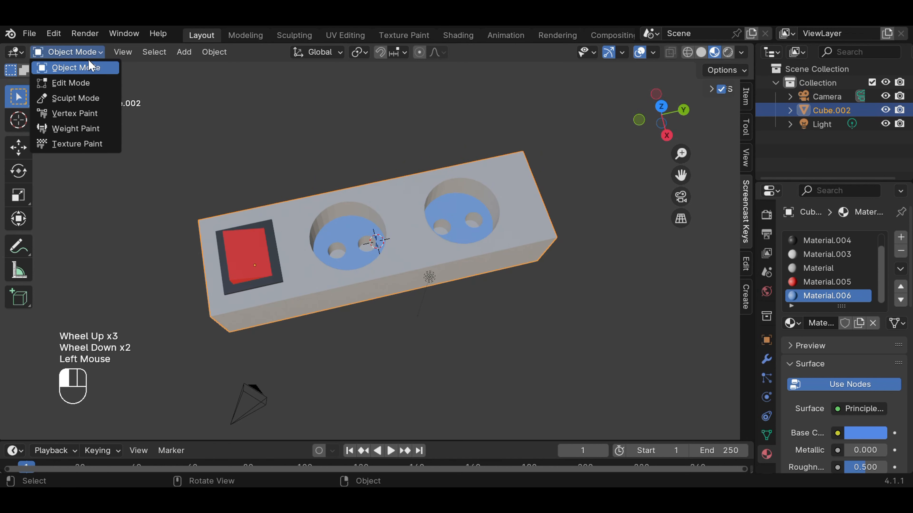
{"action": "left_click", "coordinate": [72, 84]}
{"action": "scroll", "coordinate": [599, 223], "scroll_direction": "up", "scroll_amount": 2}
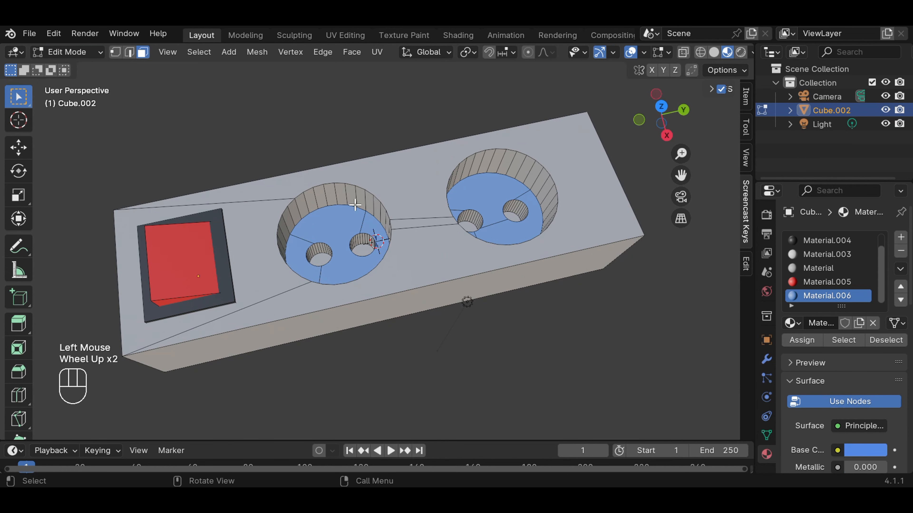
{"action": "left_click", "coordinate": [333, 194]}
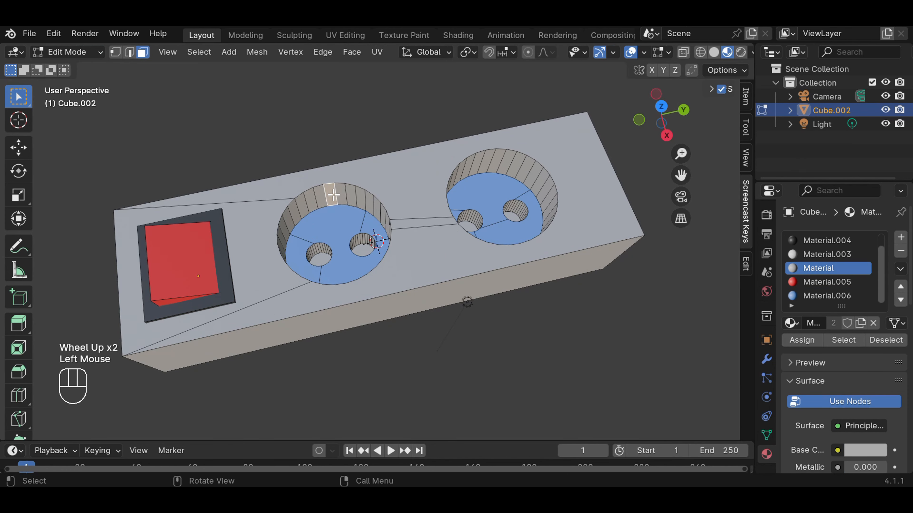
{"action": "key", "text": "shift"}
{"action": "left_click", "coordinate": [333, 194], "text": "alt"}
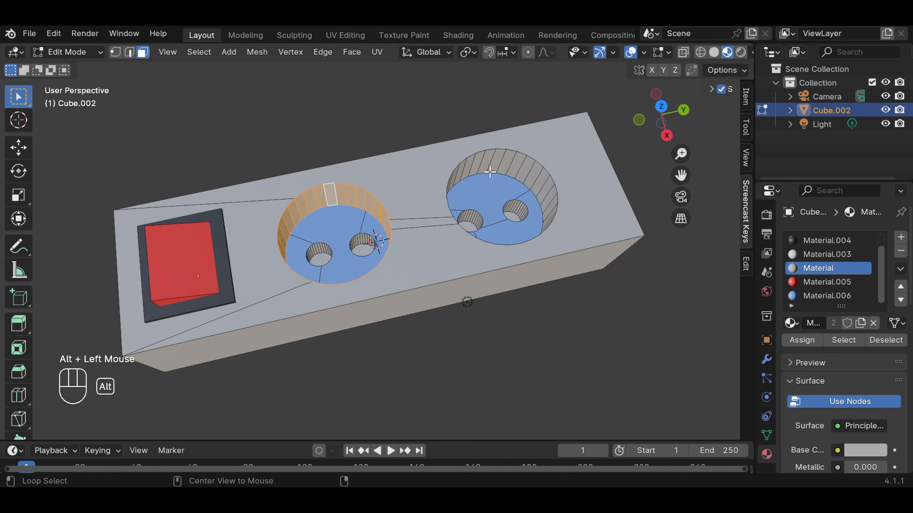
{"action": "left_click", "coordinate": [493, 165], "text": "alt+shift"}
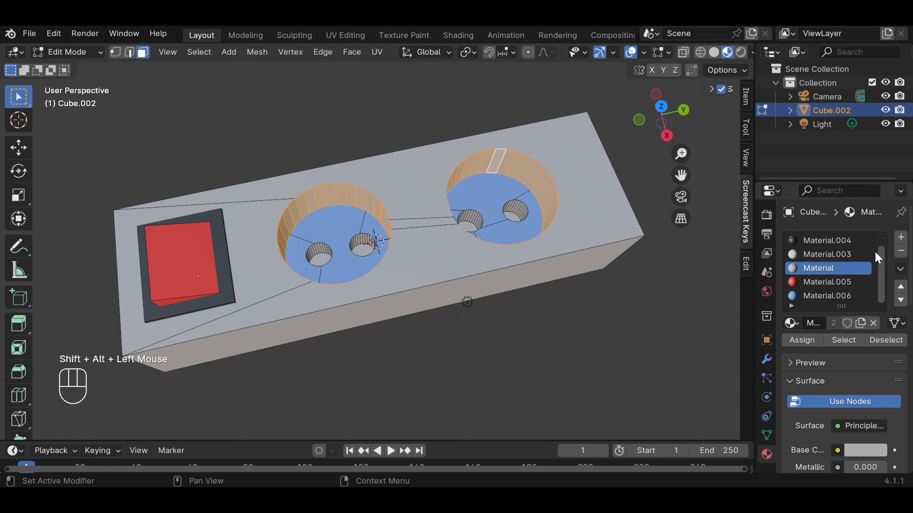
Step: Add a new material with a light green base colour and assign it to the selected recess walls
{"action": "left_click", "coordinate": [901, 238]}
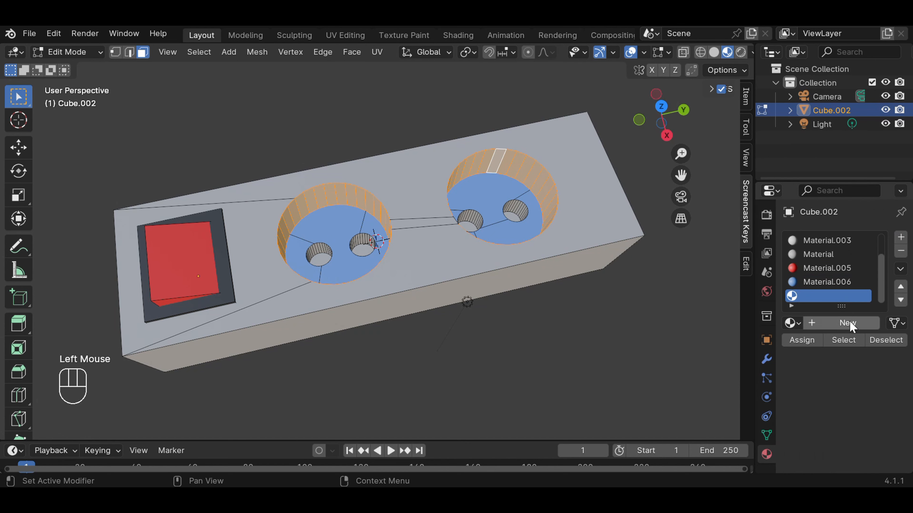
{"action": "left_click", "coordinate": [842, 323]}
{"action": "left_click", "coordinate": [859, 451]}
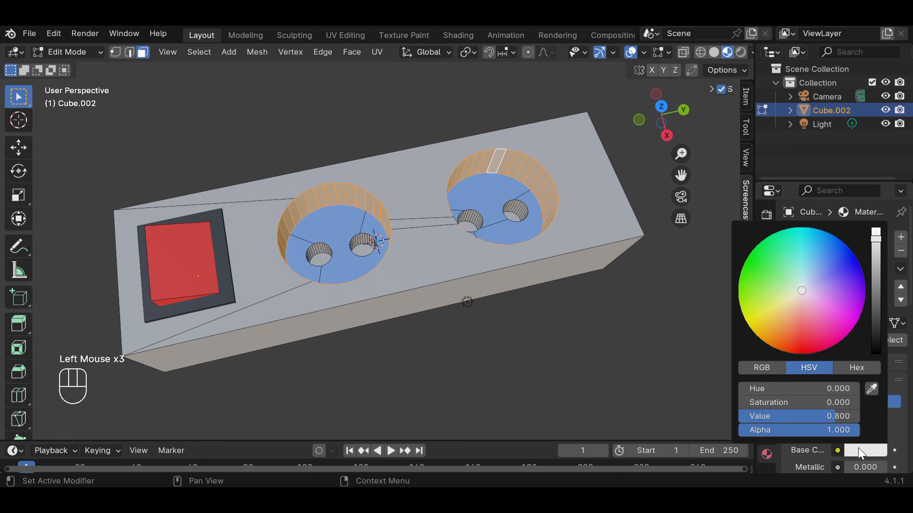
{"action": "left_click", "coordinate": [782, 266]}
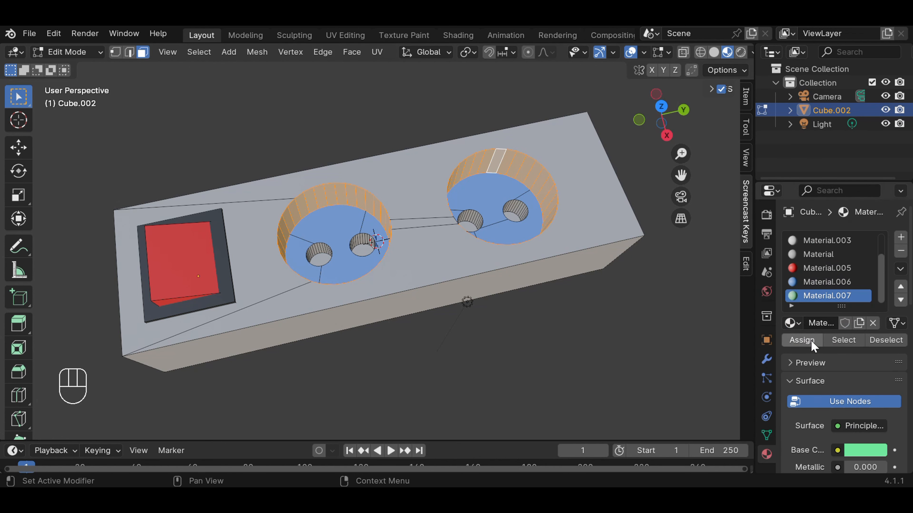
{"action": "left_click", "coordinate": [806, 342]}
{"action": "left_click", "coordinate": [660, 330]}
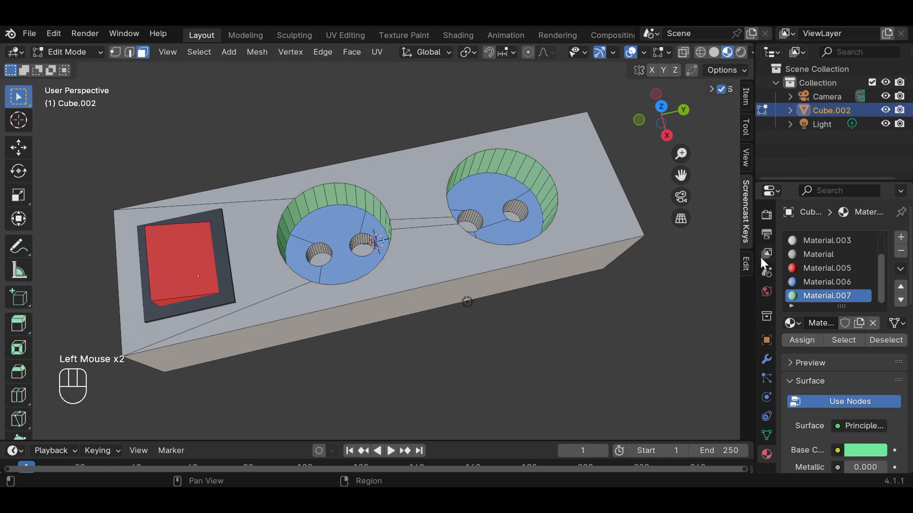
Step: Return to Object Mode and select the whole joined power strip
{"action": "scroll", "coordinate": [823, 274], "scroll_direction": "down", "scroll_amount": 1}
{"action": "scroll", "coordinate": [582, 307], "scroll_direction": "down", "scroll_amount": 1}
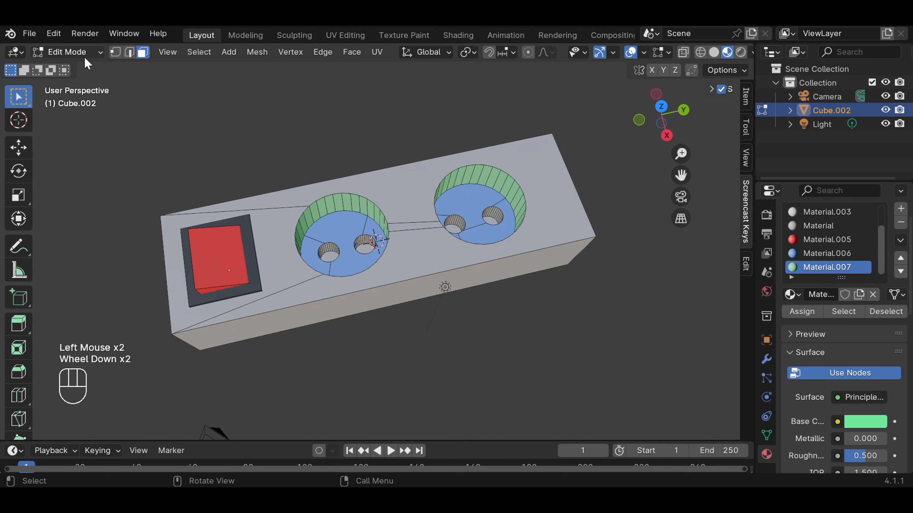
{"action": "left_click", "coordinate": [68, 52]}
{"action": "left_click", "coordinate": [85, 63]}
{"action": "left_click", "coordinate": [491, 317]}
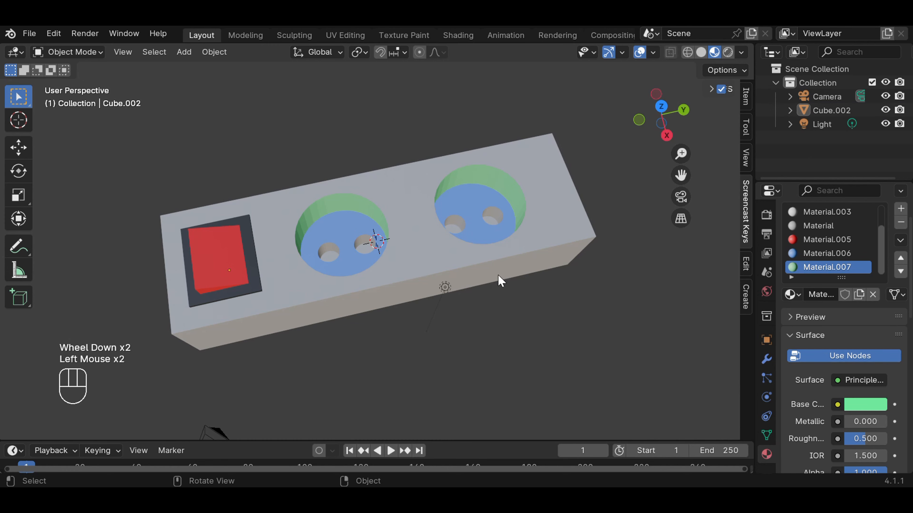
{"action": "middle_click_drag", "start_coordinate": [491, 317], "coordinate": [497, 265]}
{"action": "scroll", "coordinate": [497, 265], "scroll_direction": "up", "scroll_amount": 1}
{"action": "left_click", "coordinate": [491, 273]}
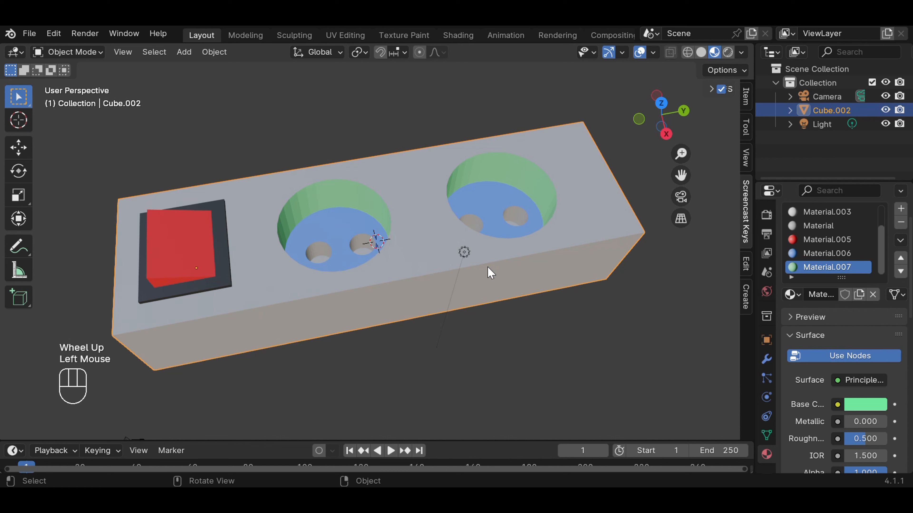
Step: Make the Material.003 slot active on the power strip and switch the viewport to Rendered shading
{"action": "left_click", "coordinate": [818, 216]}
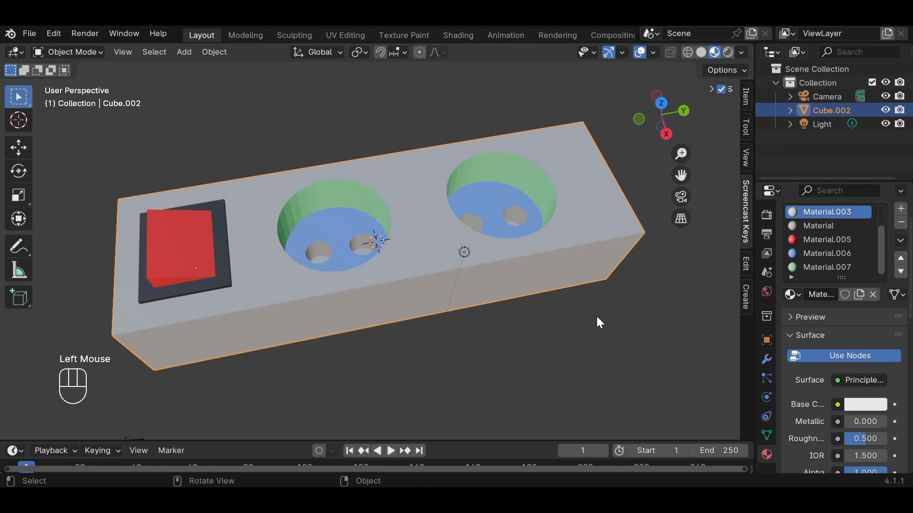
{"action": "scroll", "coordinate": [583, 304], "scroll_direction": "down", "scroll_amount": 2}
{"action": "middle_click_drag", "start_coordinate": [576, 293], "coordinate": [585, 269]}
{"action": "left_click", "coordinate": [714, 53]}
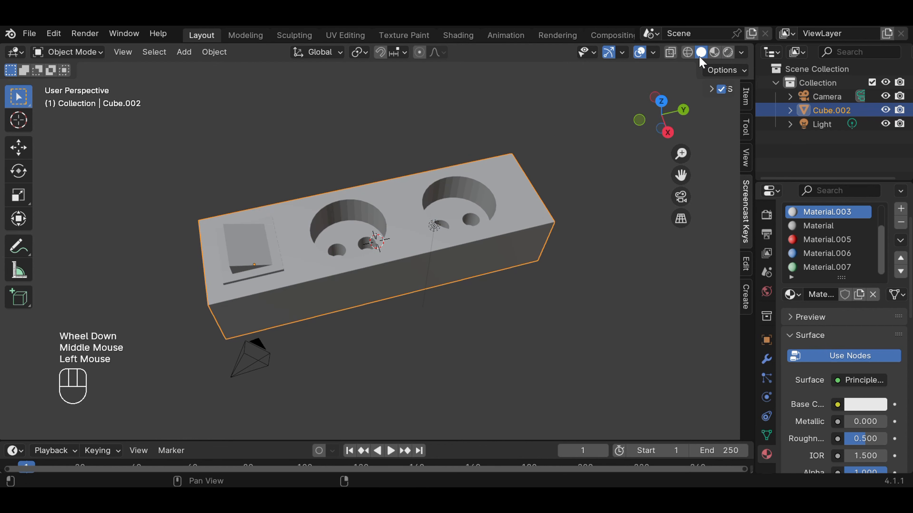
{"action": "left_click", "coordinate": [727, 52]}
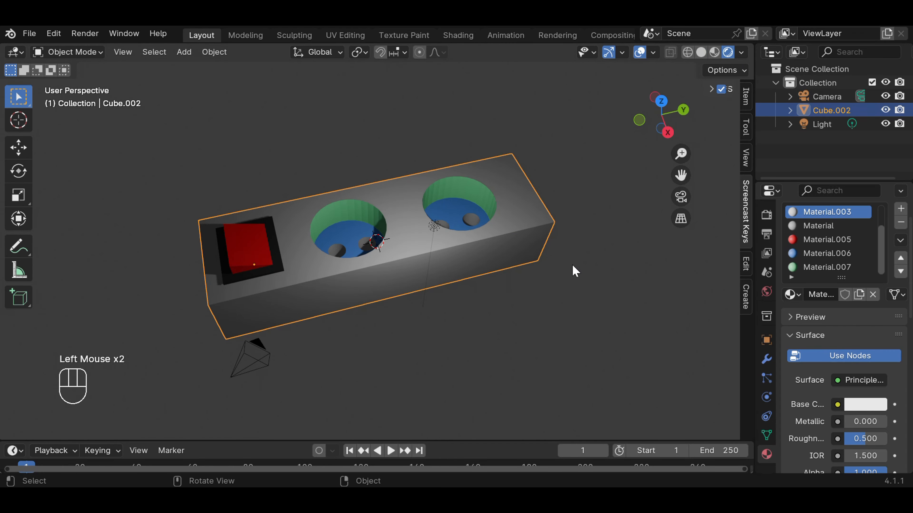
Step: Deselect the power strip and examine its coloured rocker, frame and socket recesses in the rendered view
{"action": "scroll", "coordinate": [573, 279], "scroll_direction": "up", "scroll_amount": 1}
{"action": "left_click", "coordinate": [606, 265]}
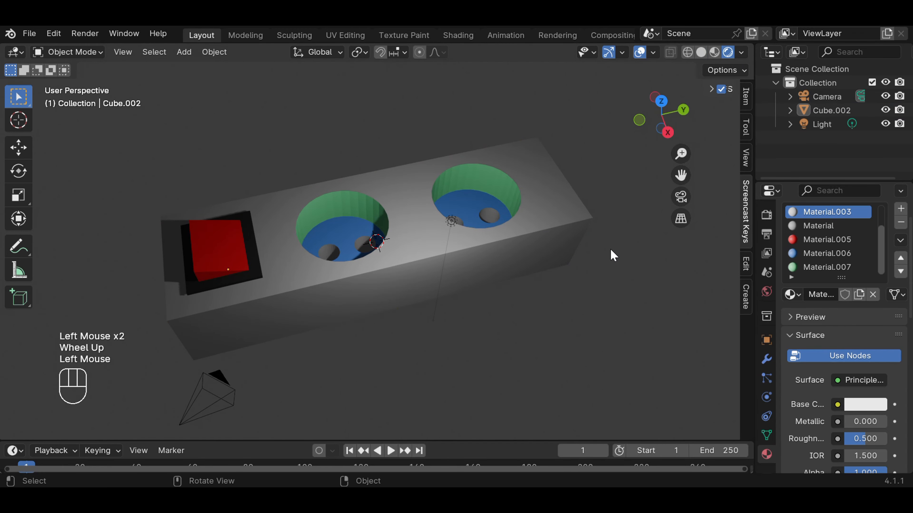
{"action": "scroll", "coordinate": [579, 266], "scroll_direction": "up", "scroll_amount": 1}
{"action": "middle_click_drag", "start_coordinate": [576, 267], "coordinate": [561, 279]}
{"action": "scroll", "coordinate": [561, 279], "scroll_direction": "down", "scroll_amount": 2}
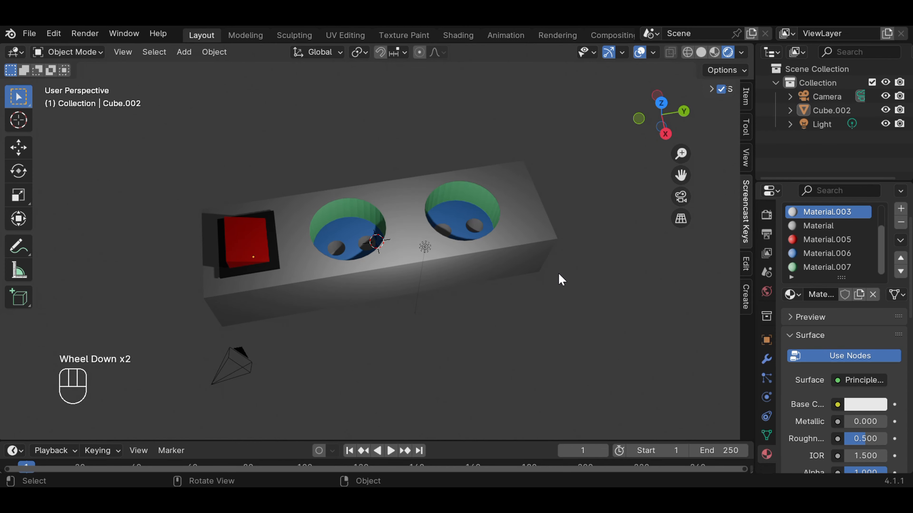
{"action": "scroll", "coordinate": [559, 279], "scroll_direction": "up", "scroll_amount": 2}
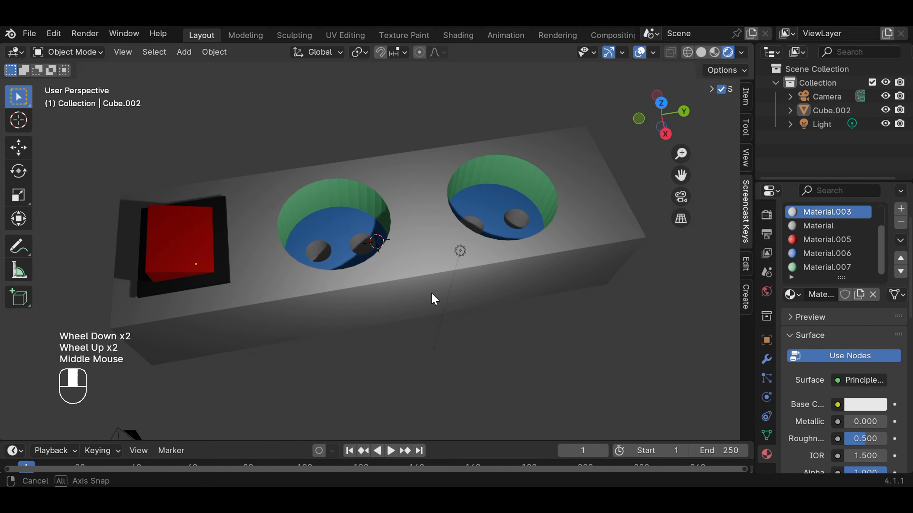